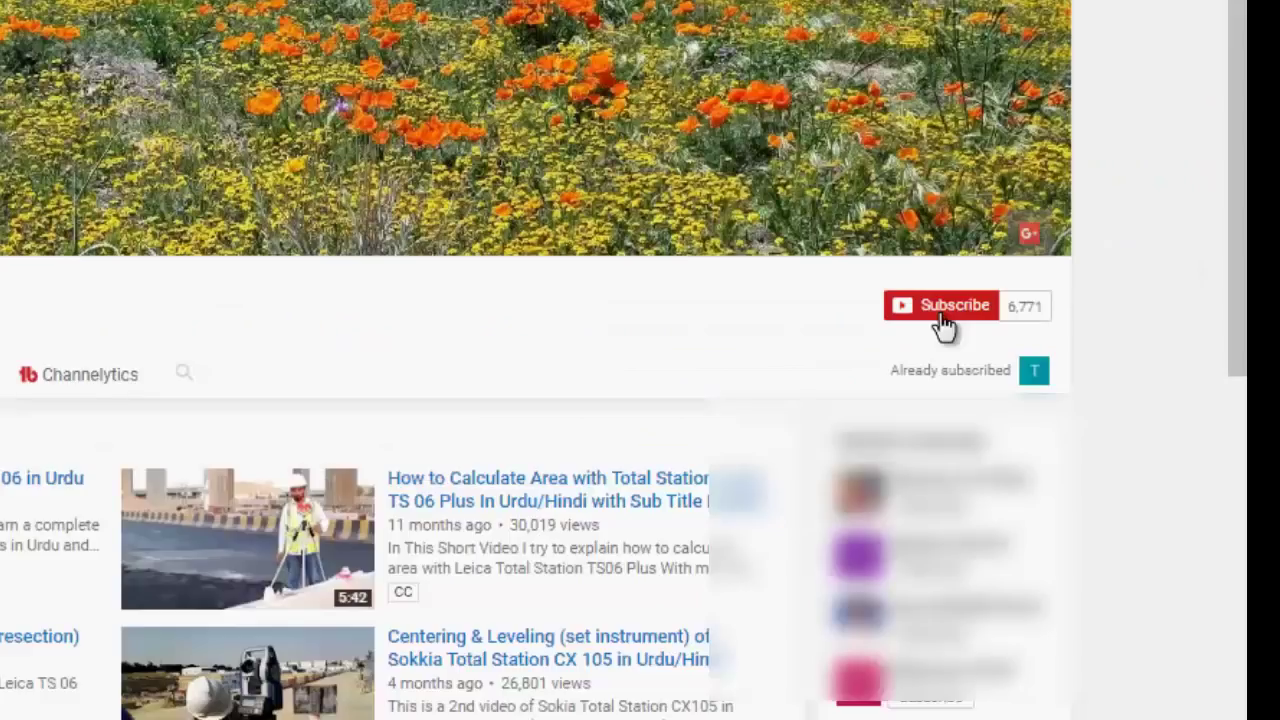
# - Subscribe to the YouTube channel and turn on all notifications for it
pyautogui.click(943, 322)
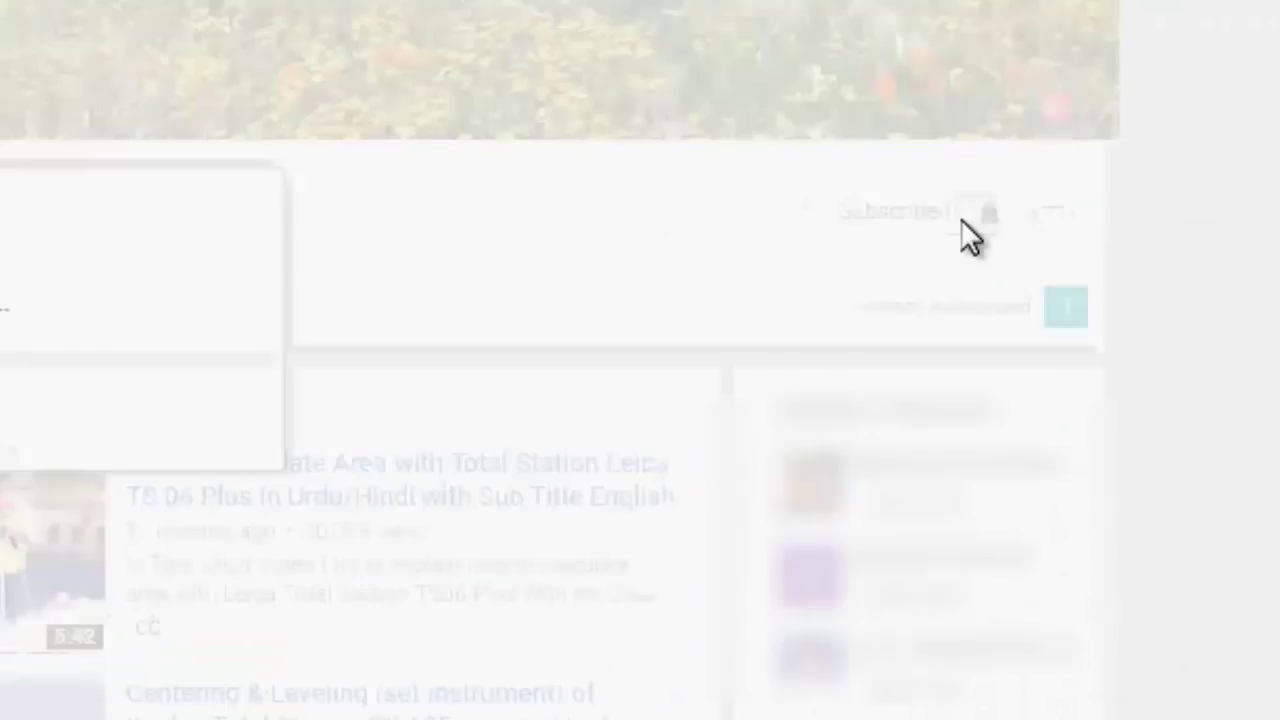
pyautogui.click(961, 219)
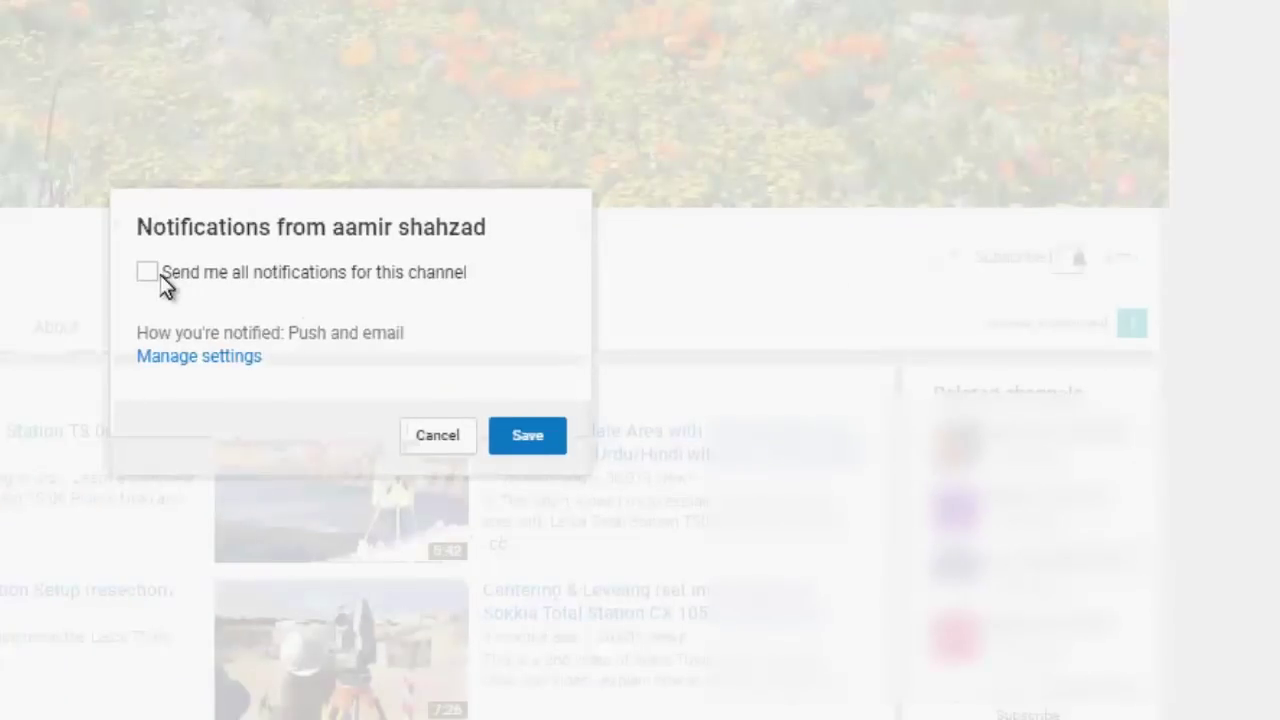
pyautogui.click(147, 272)
pyautogui.click(532, 442)
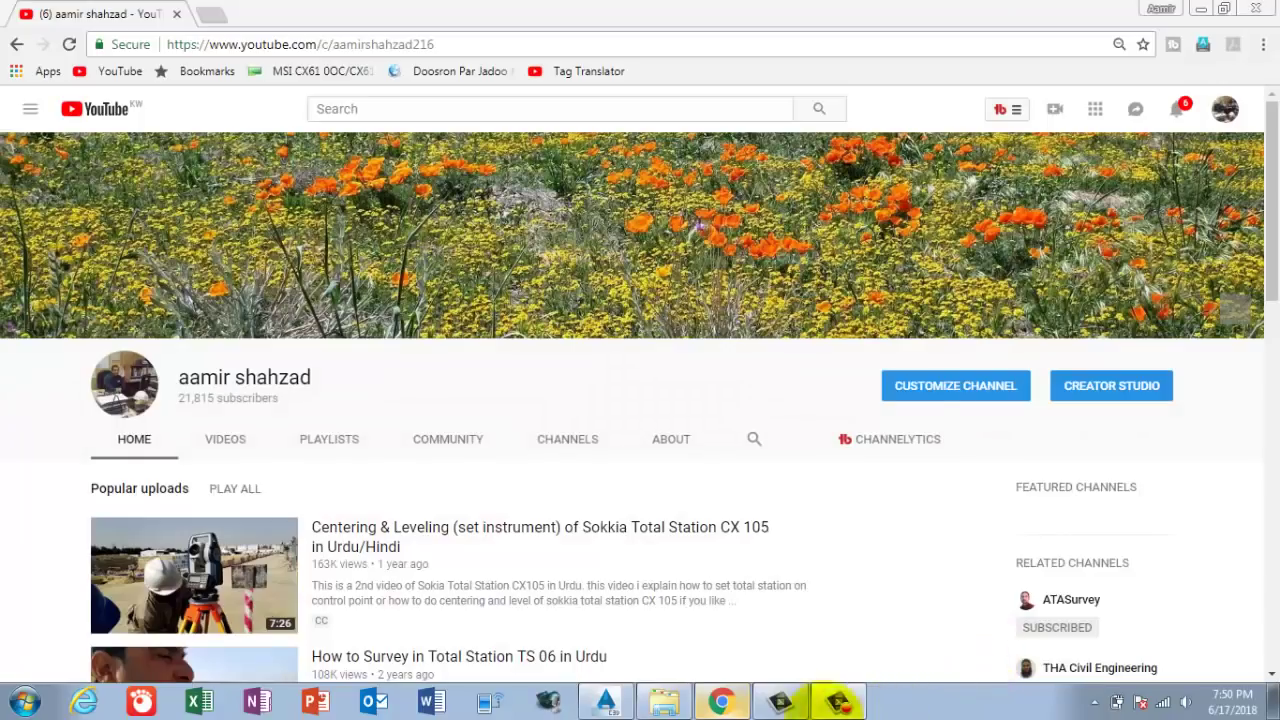
# - Switch to AutoCAD Civil 3D and examine the long outer road centerline polyline in the AlignObjects drawing
pyautogui.click(607, 700)
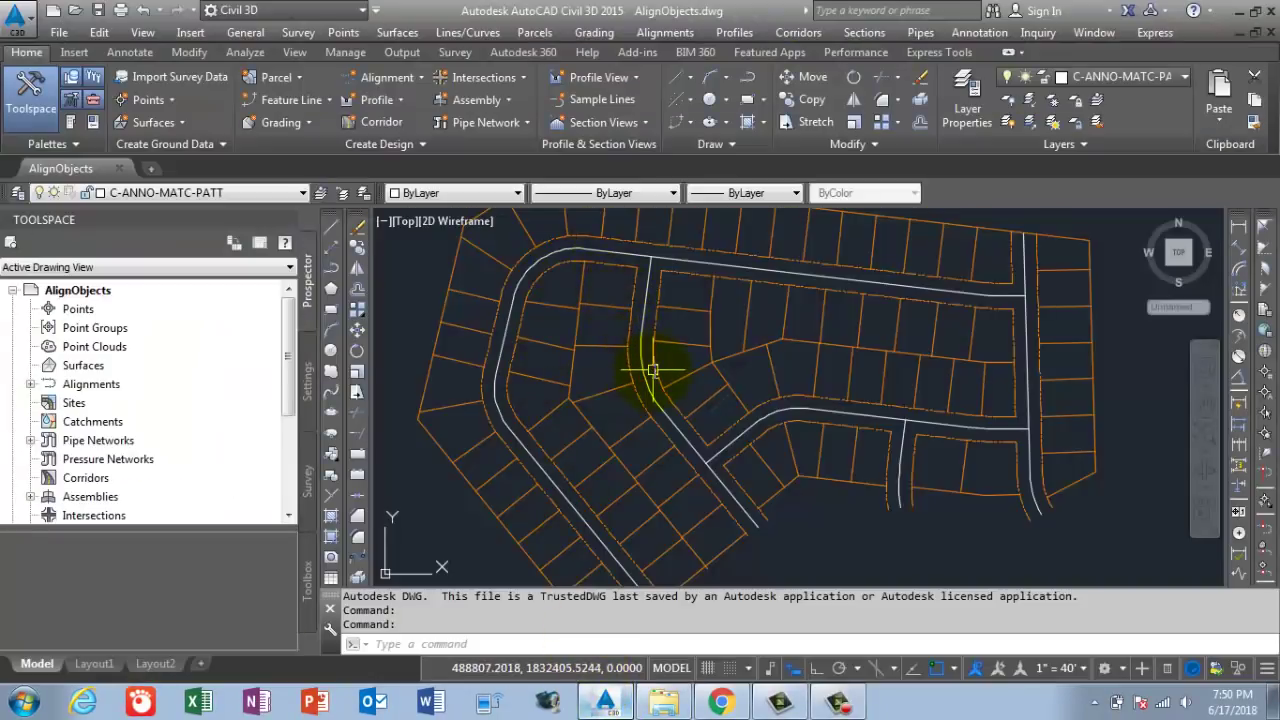
pyautogui.scroll(-2, 652, 370)
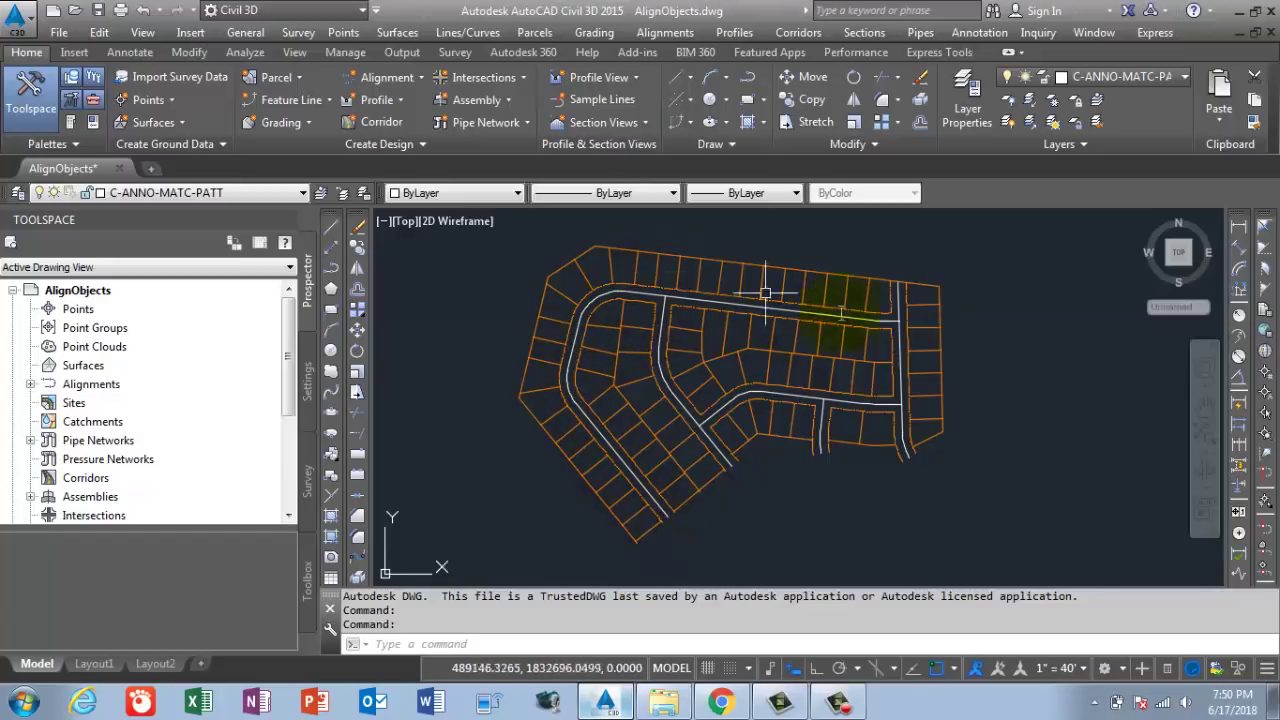
pyautogui.scroll(2, 600, 455)
pyautogui.click(610, 436)
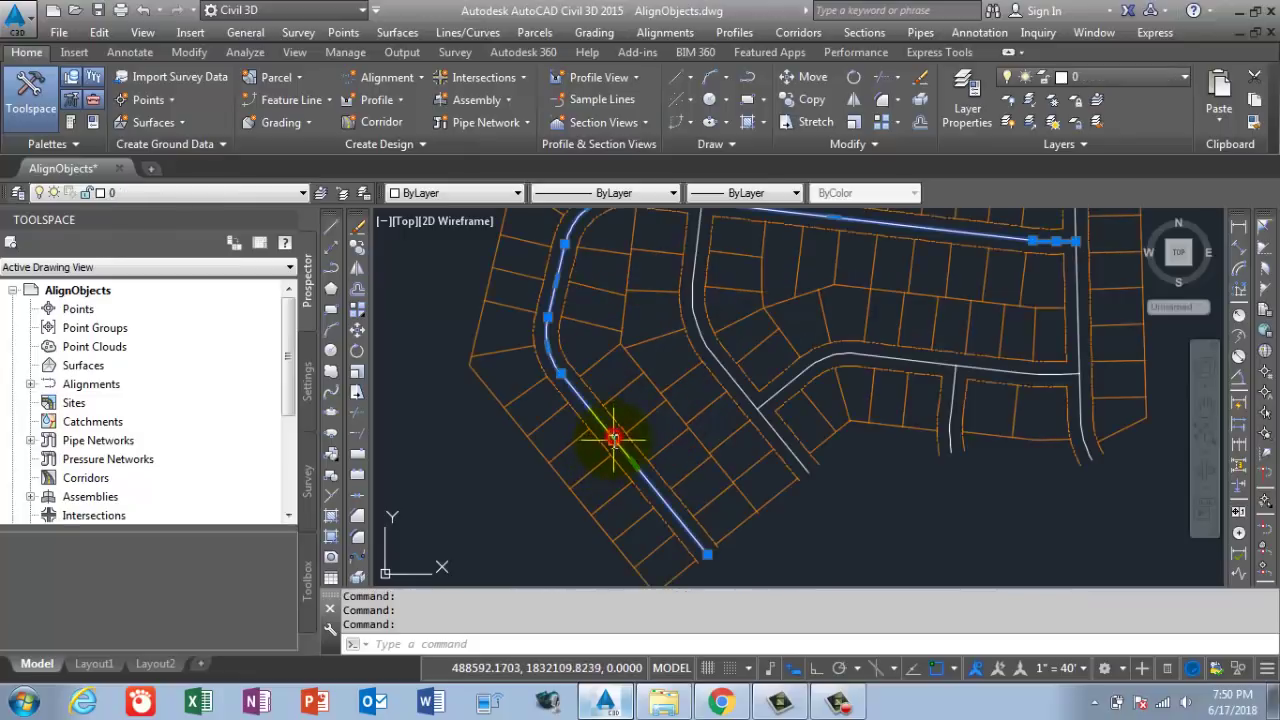
pyautogui.scroll(-3, 612, 453)
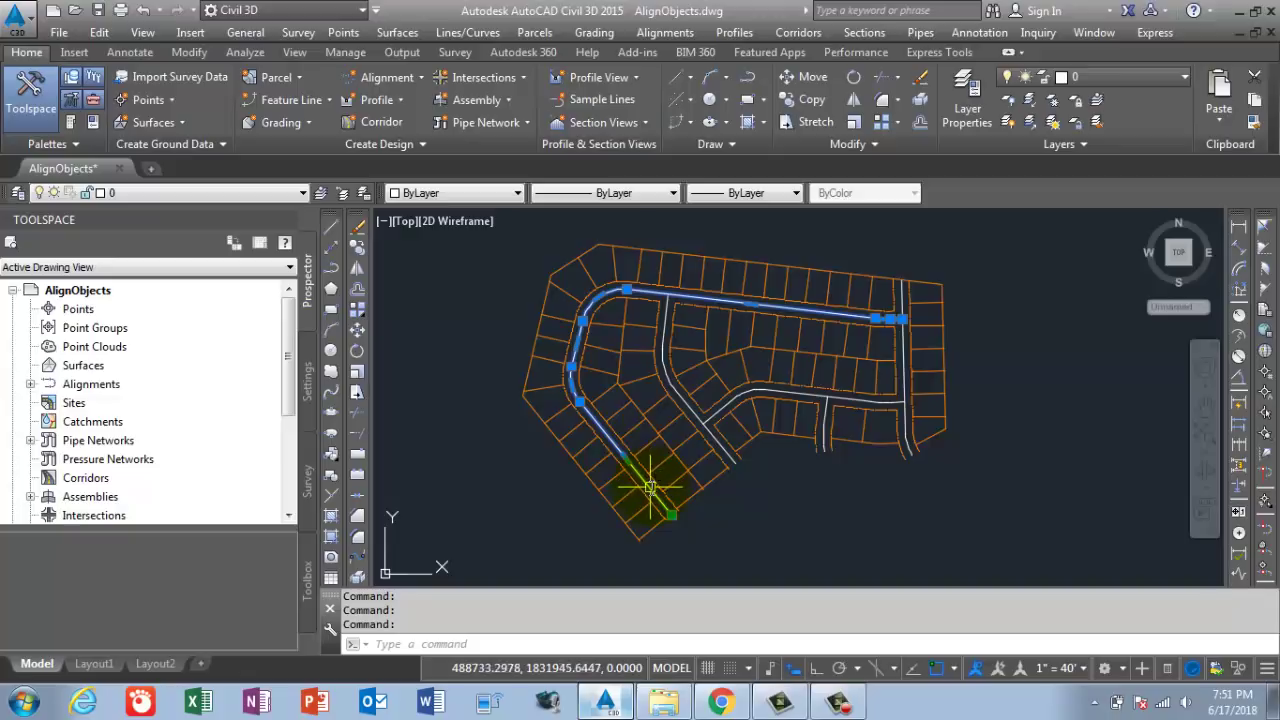
pyautogui.press('Escape')
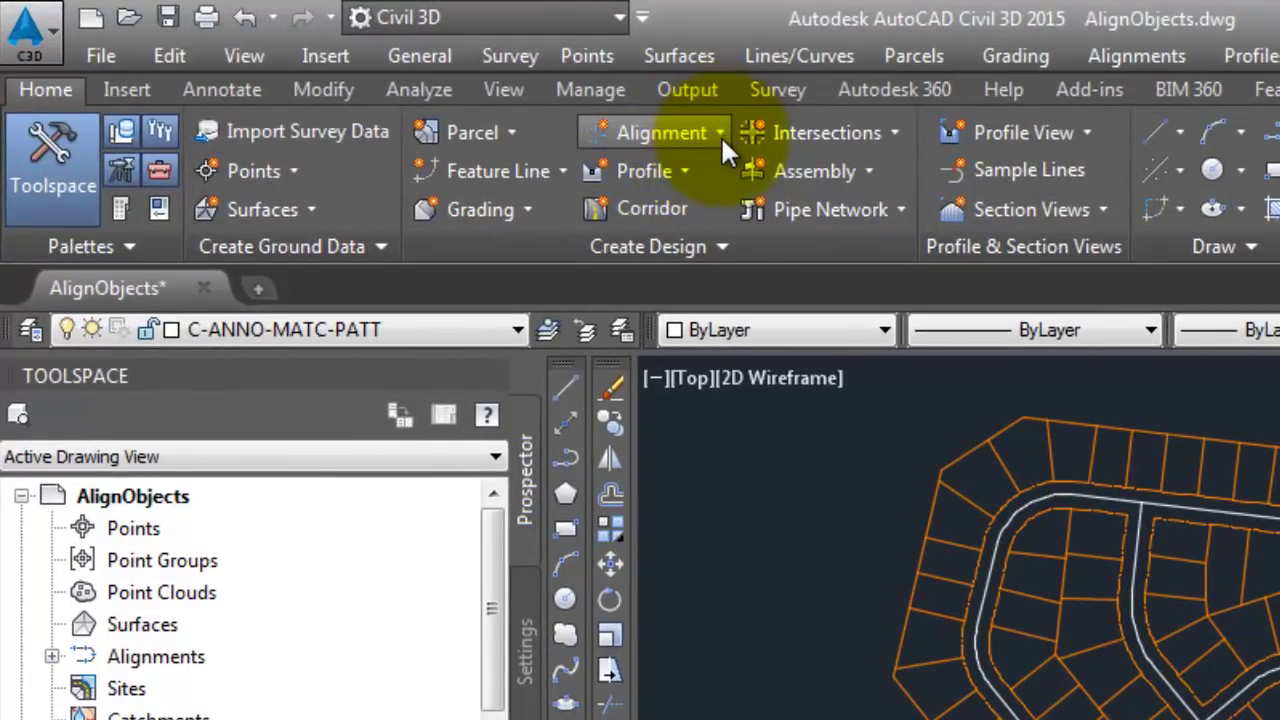
# - Start Create Alignment from Objects on the long outer road centerline polyline, accepting the proposed direction
pyautogui.click(721, 135)
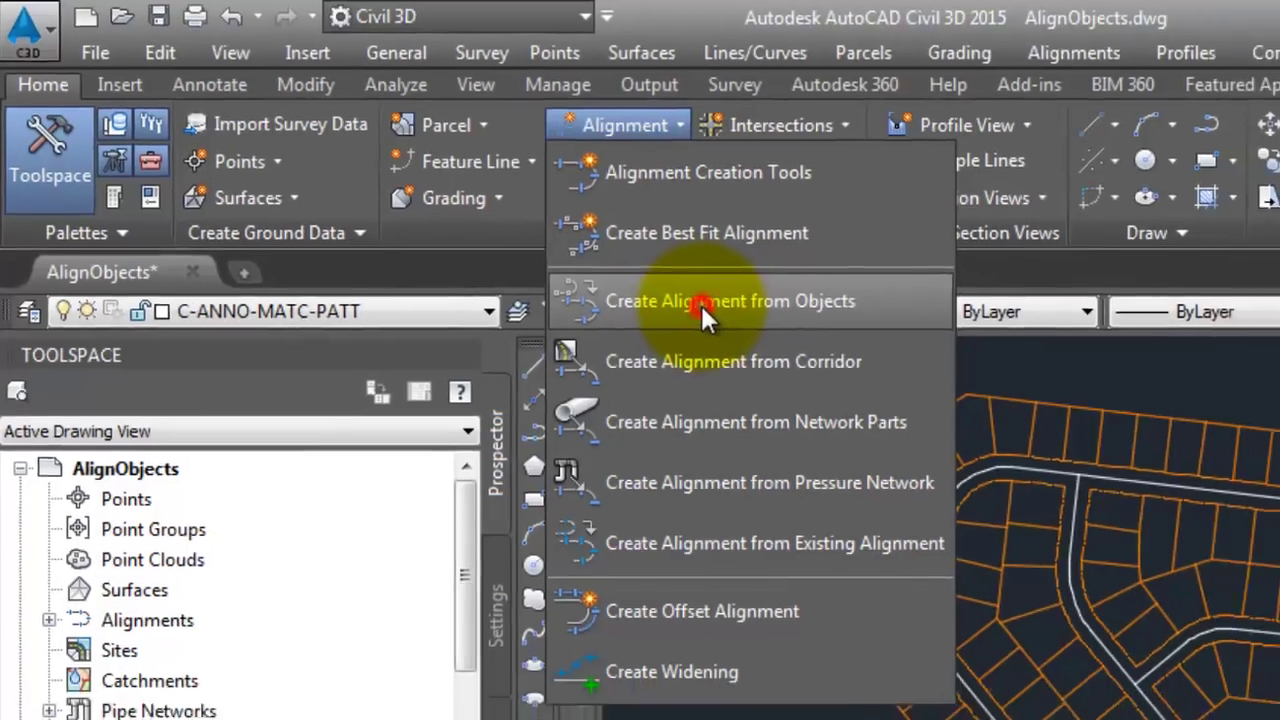
pyautogui.click(741, 320)
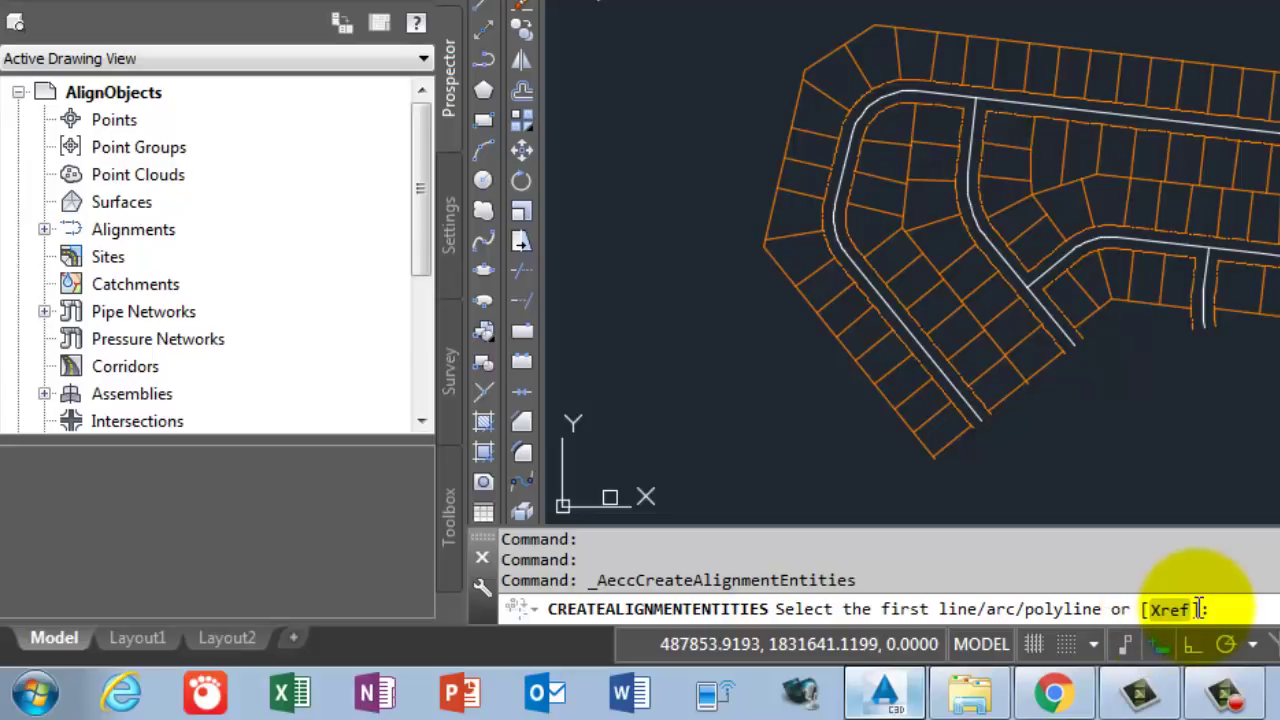
pyautogui.click(932, 362)
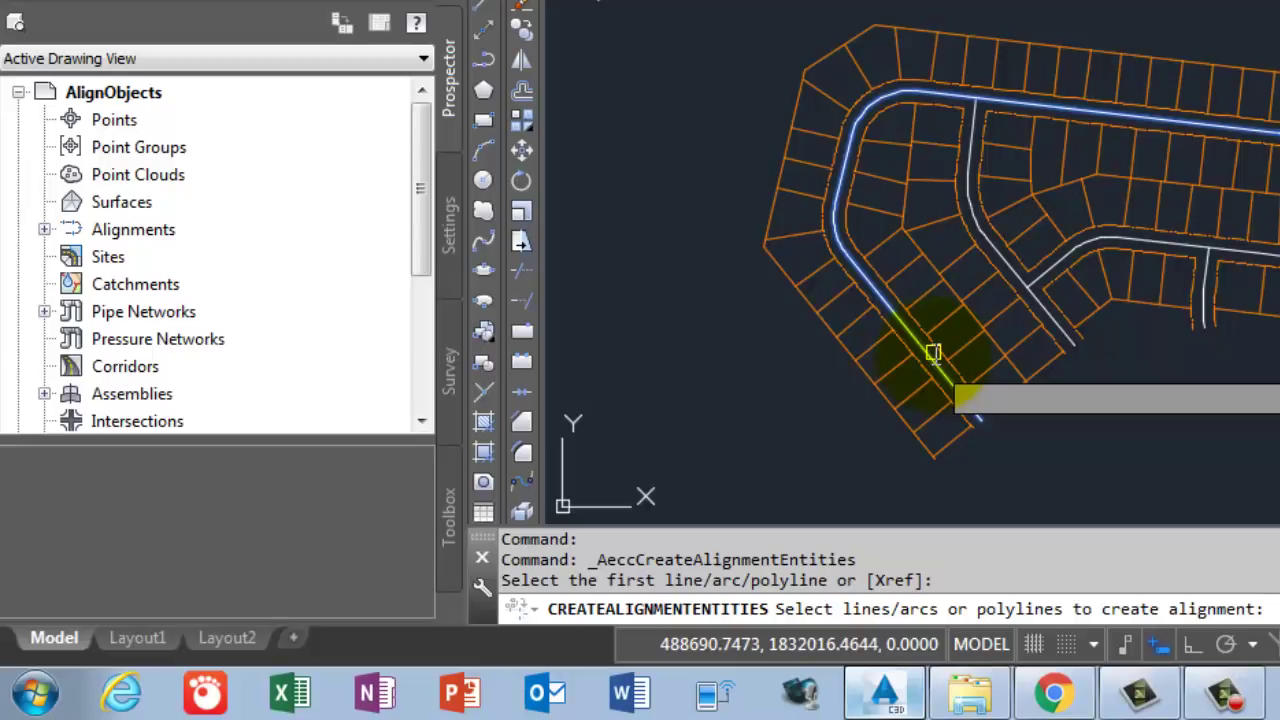
pyautogui.press('Return')
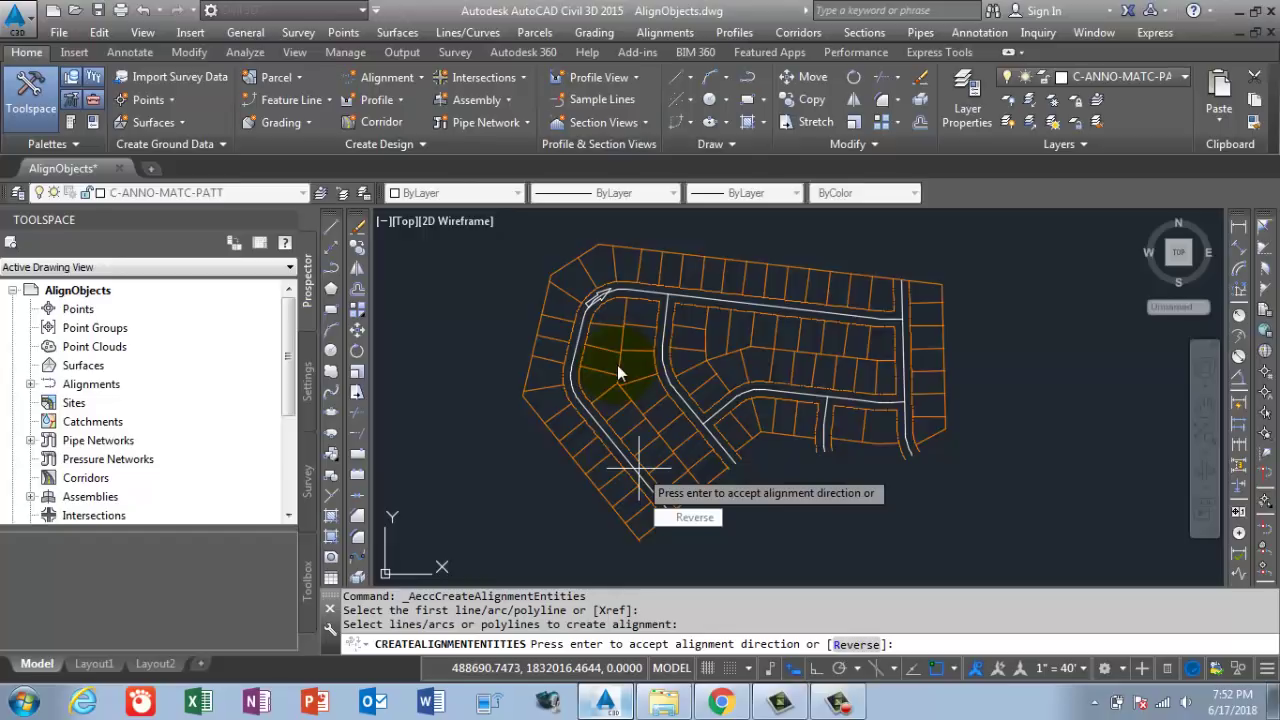
pyautogui.press('Return')
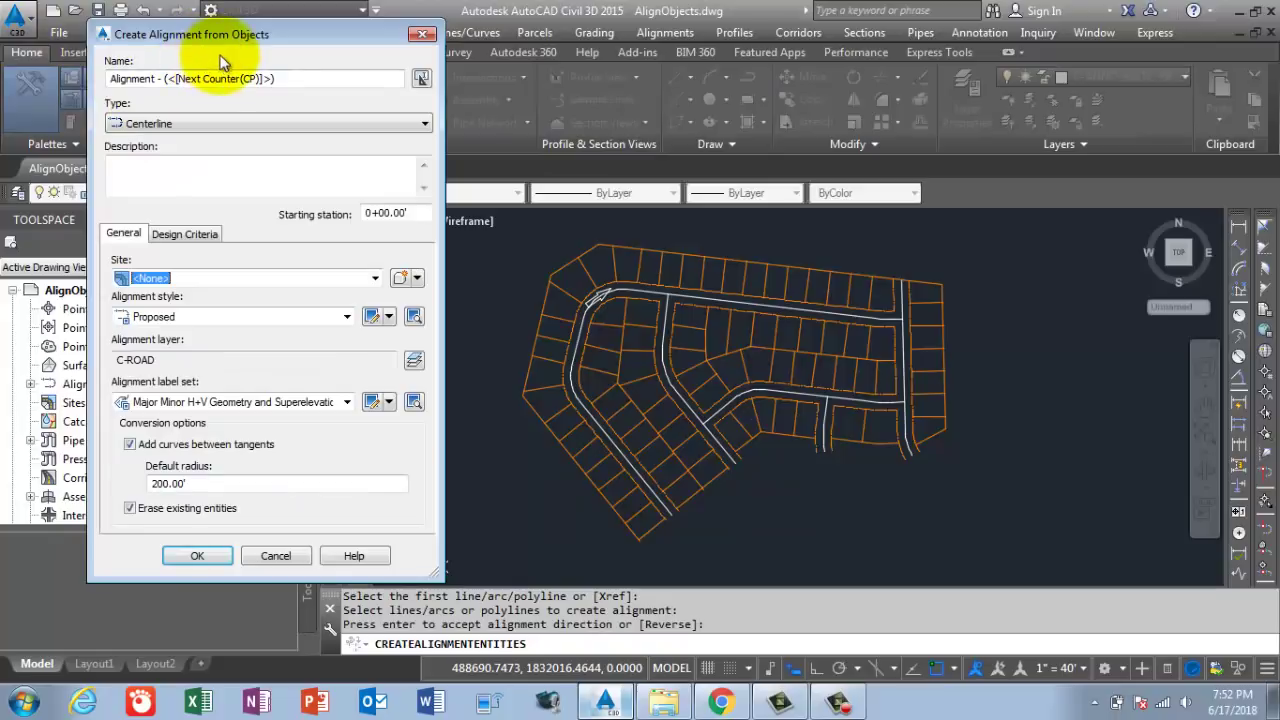
# - Name the alignment Main Street
pyautogui.moveTo(289, 44); pyautogui.dragTo(357, 33)
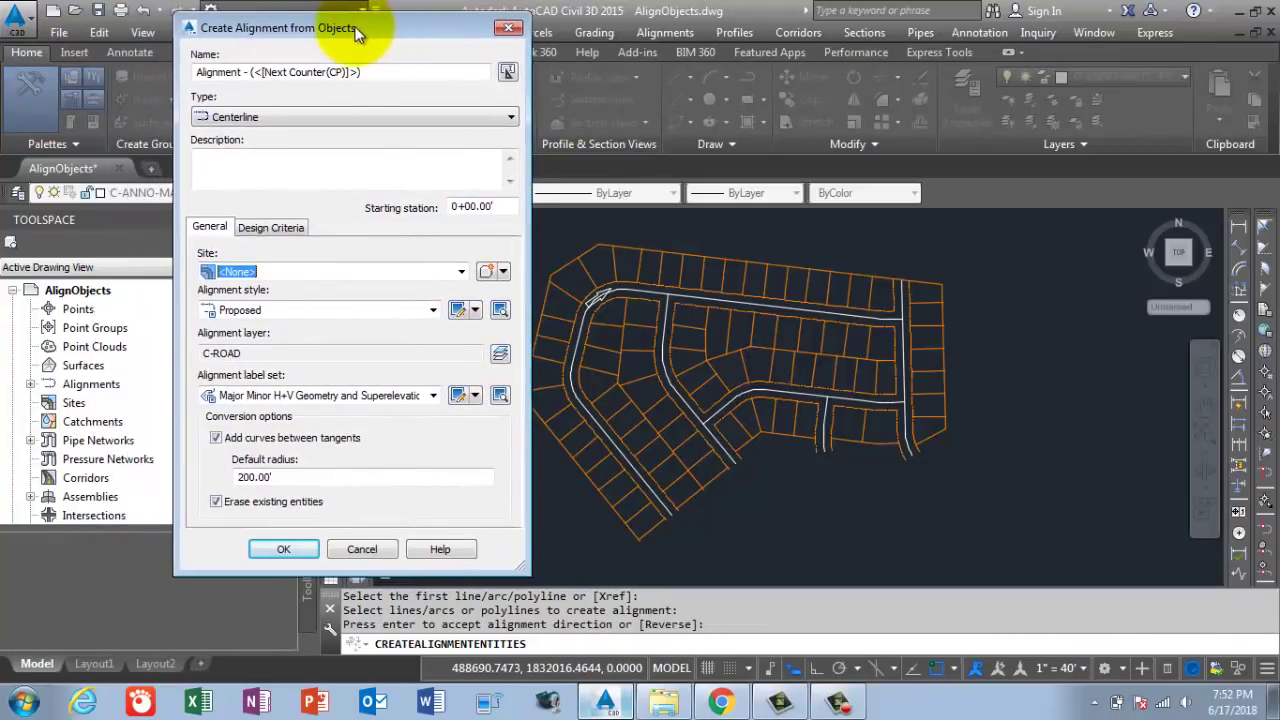
pyautogui.click(838, 706)
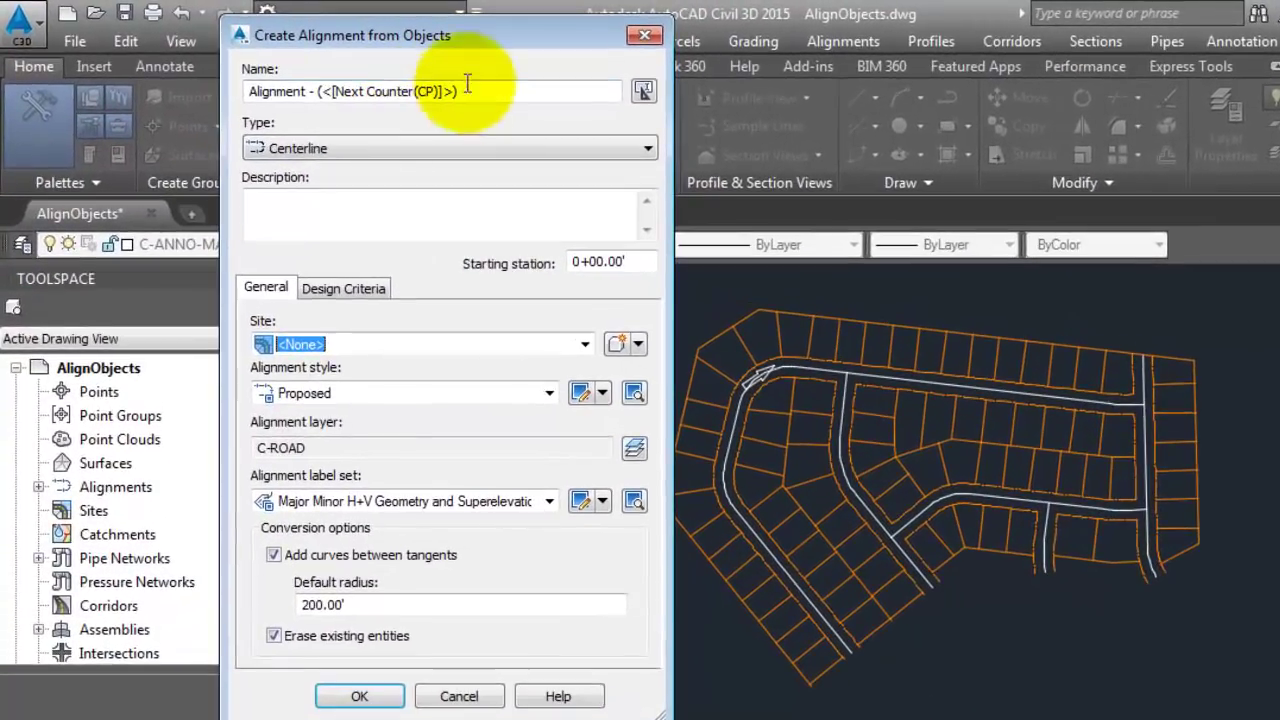
pyautogui.click(383, 74)
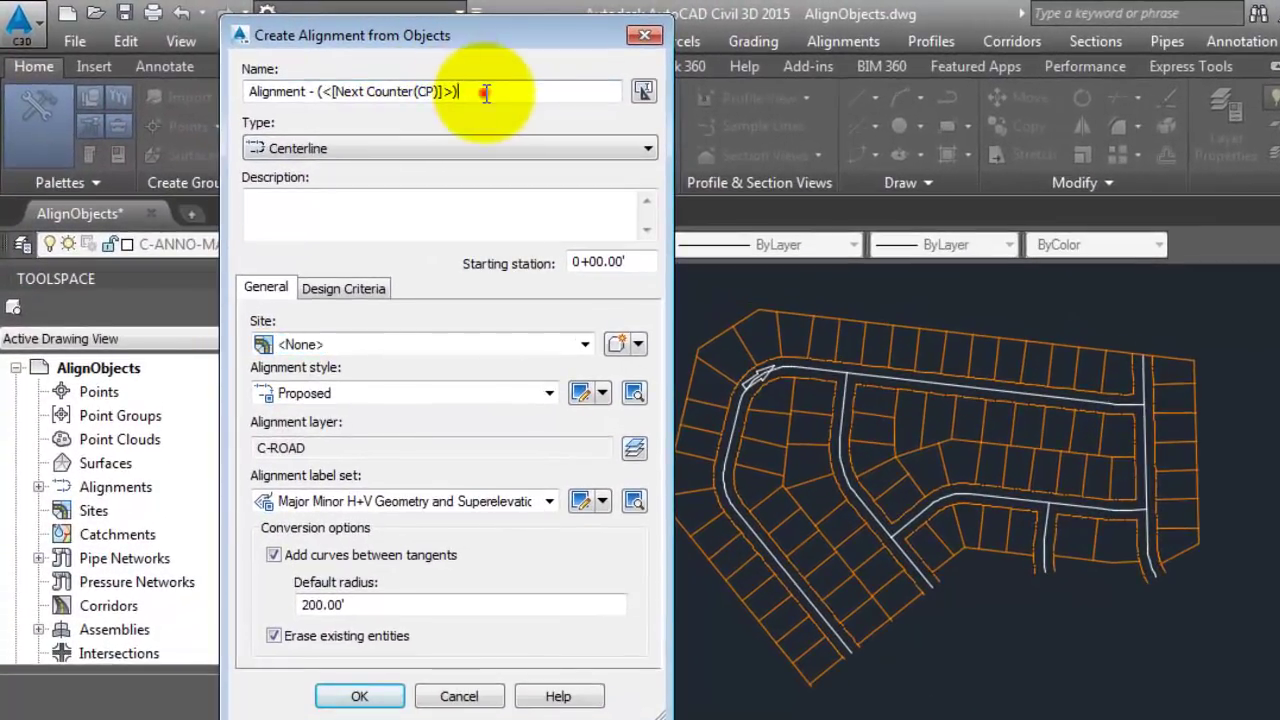
pyautogui.moveTo(485, 93); pyautogui.dragTo(167, 52)
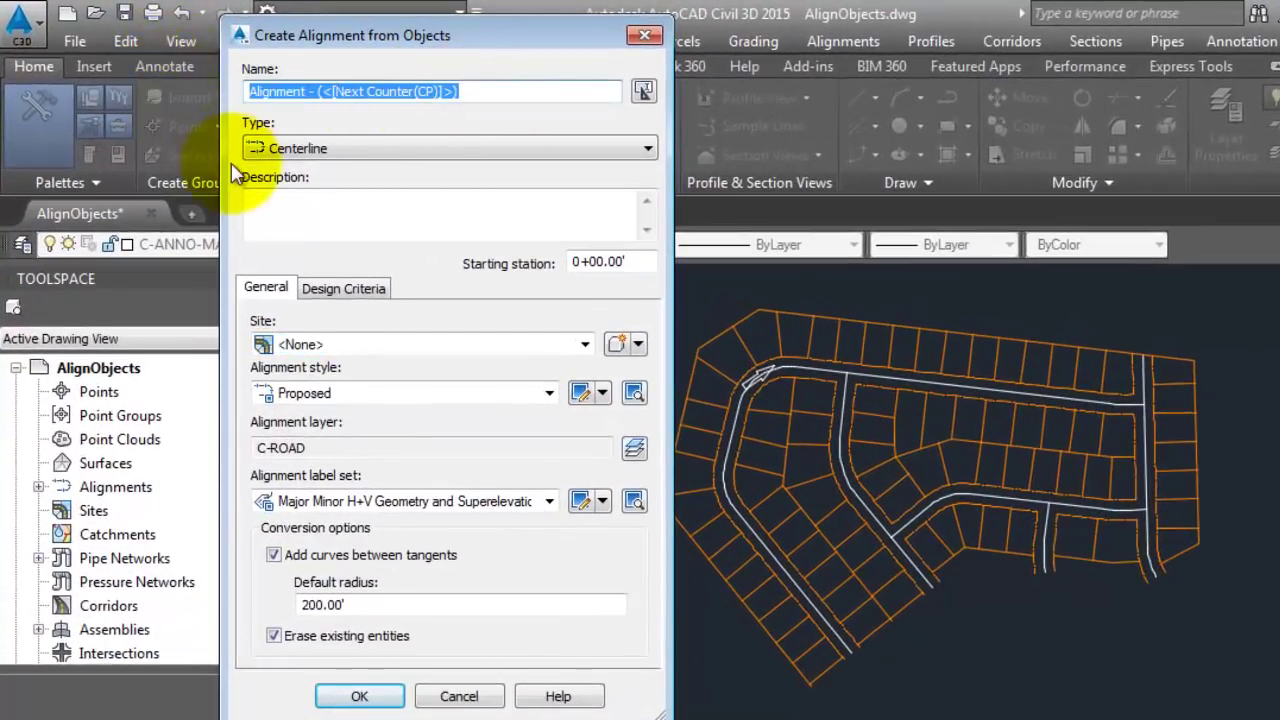
pyautogui.write('Main Street')
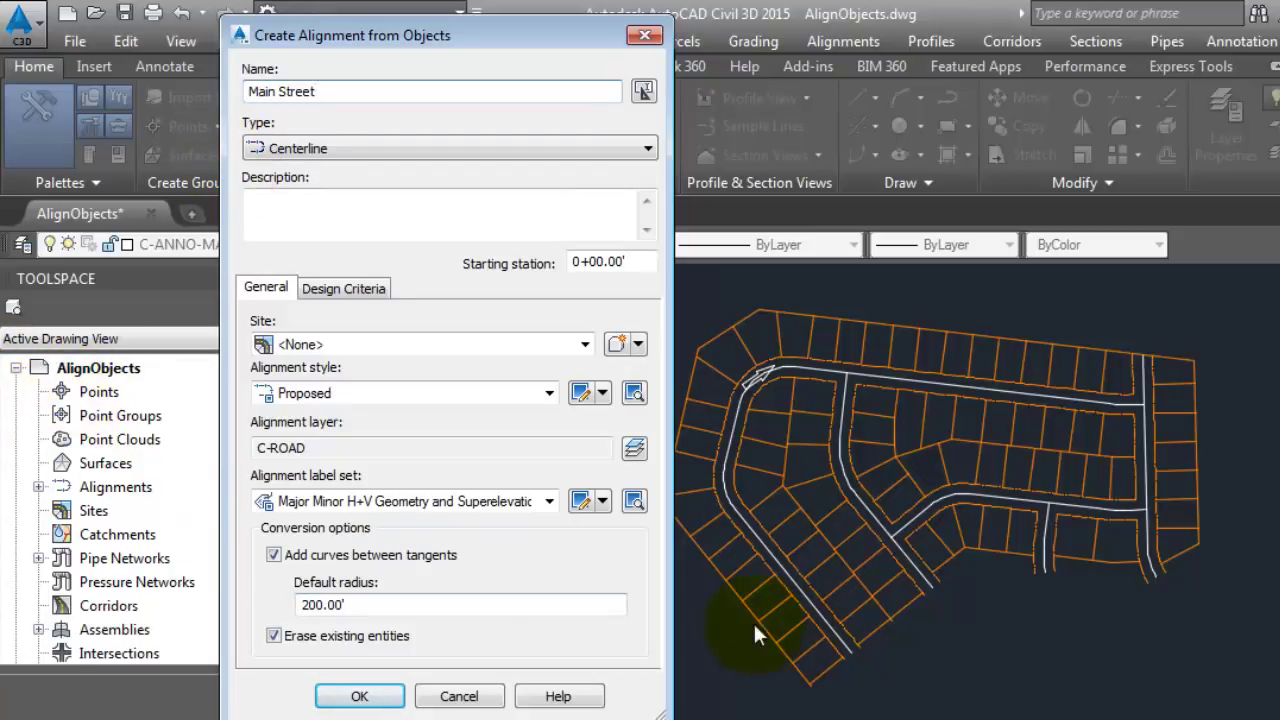
# - Choose Centerline as the alignment type and Proposed as the alignment style
pyautogui.click(646, 149)
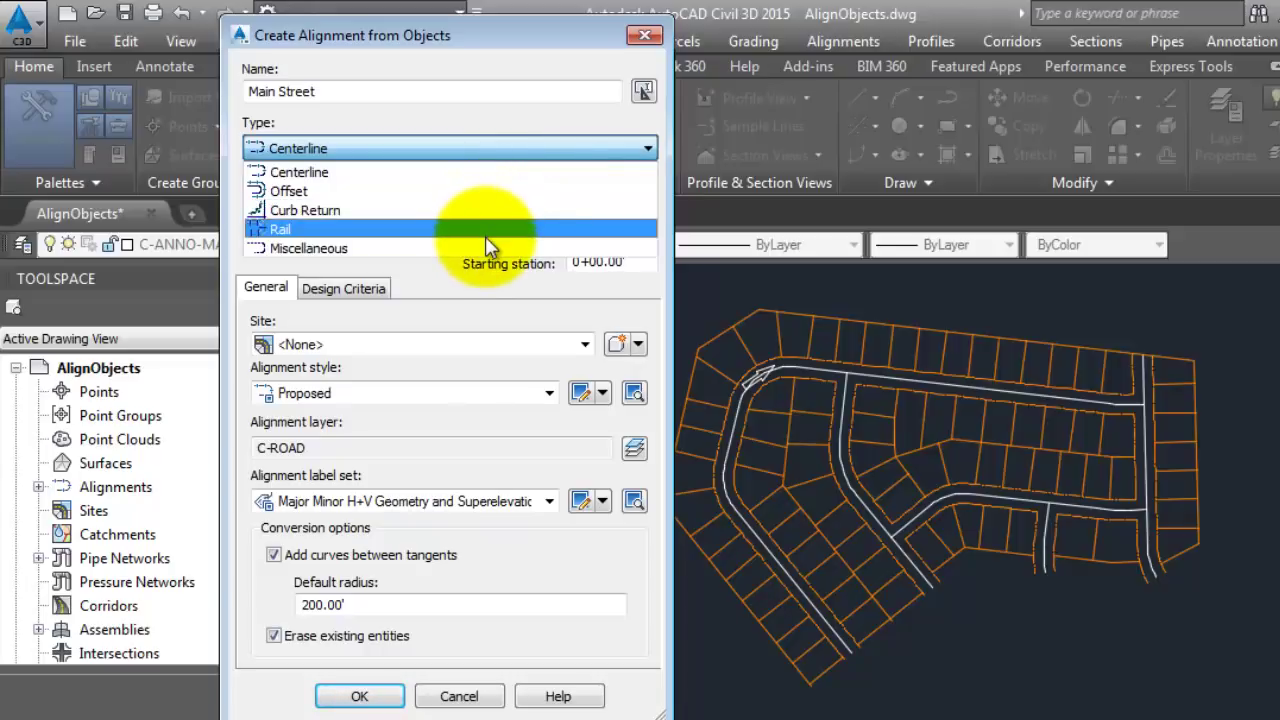
pyautogui.click(427, 175)
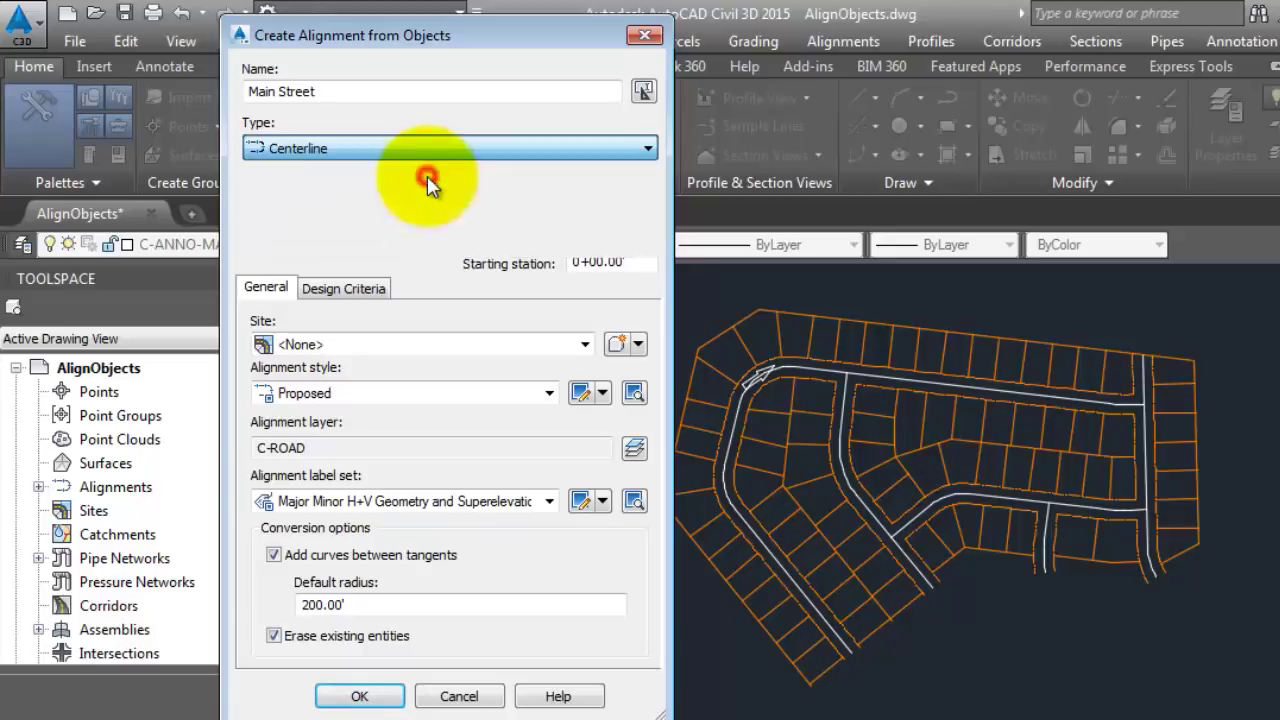
pyautogui.click(293, 196)
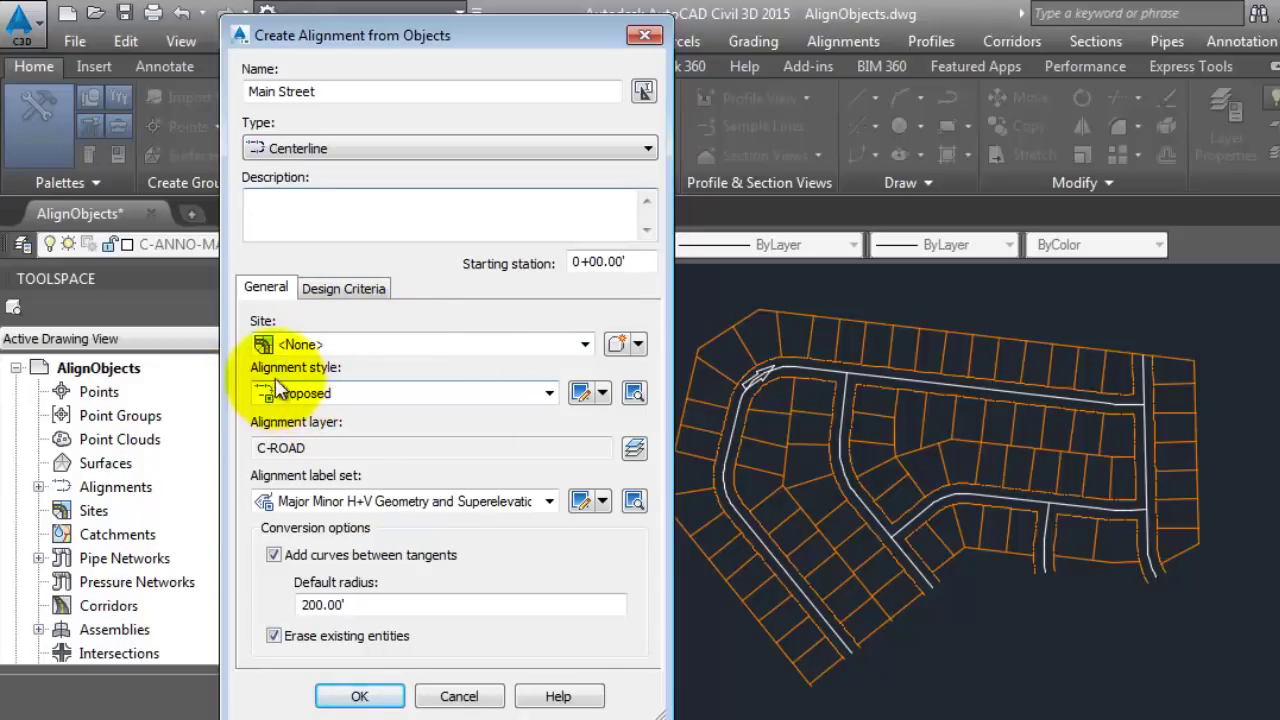
pyautogui.click(512, 396)
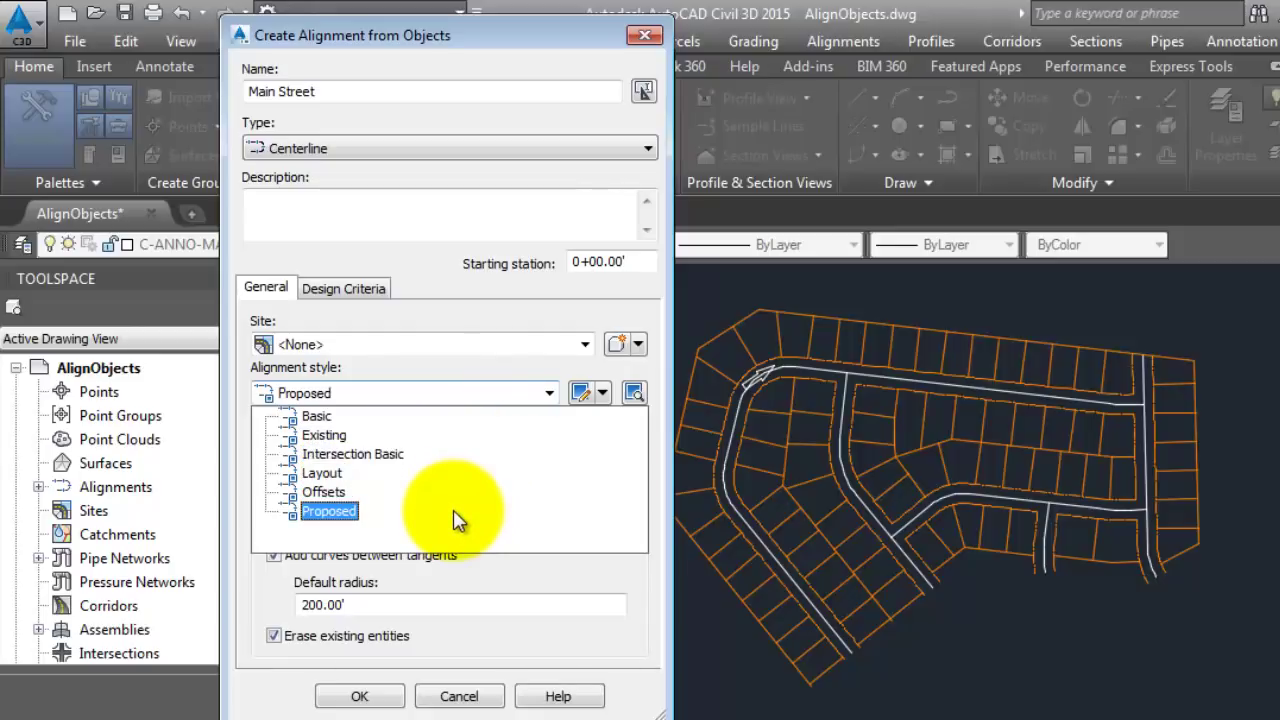
pyautogui.click(350, 519)
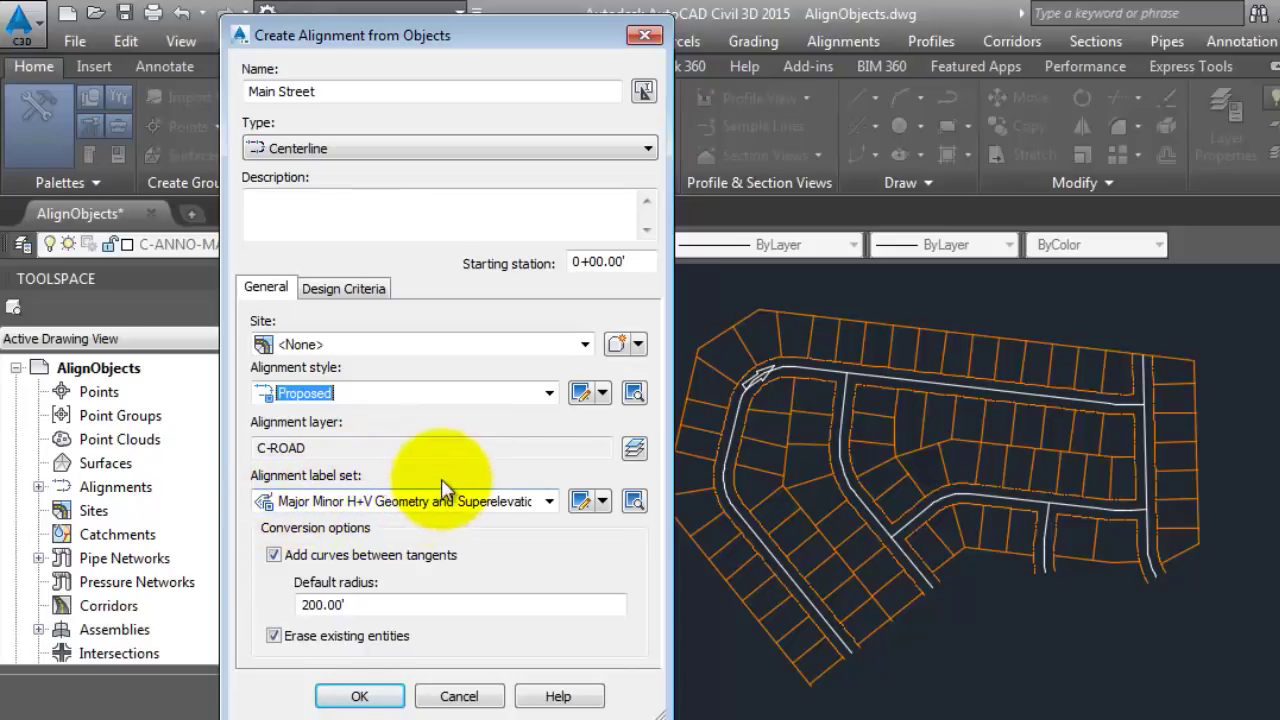
# - Set the alignment label set to Major Minor and Geometry Points and create the alignment
pyautogui.click(533, 508)
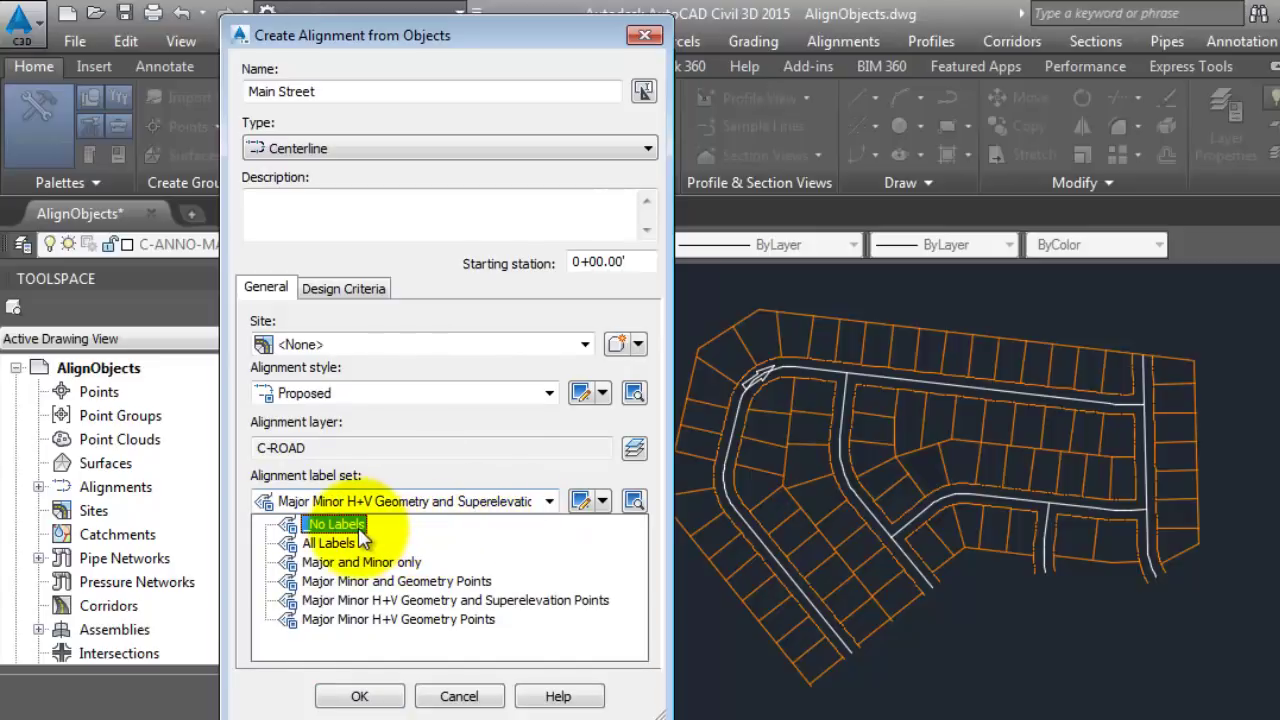
pyautogui.click(437, 590)
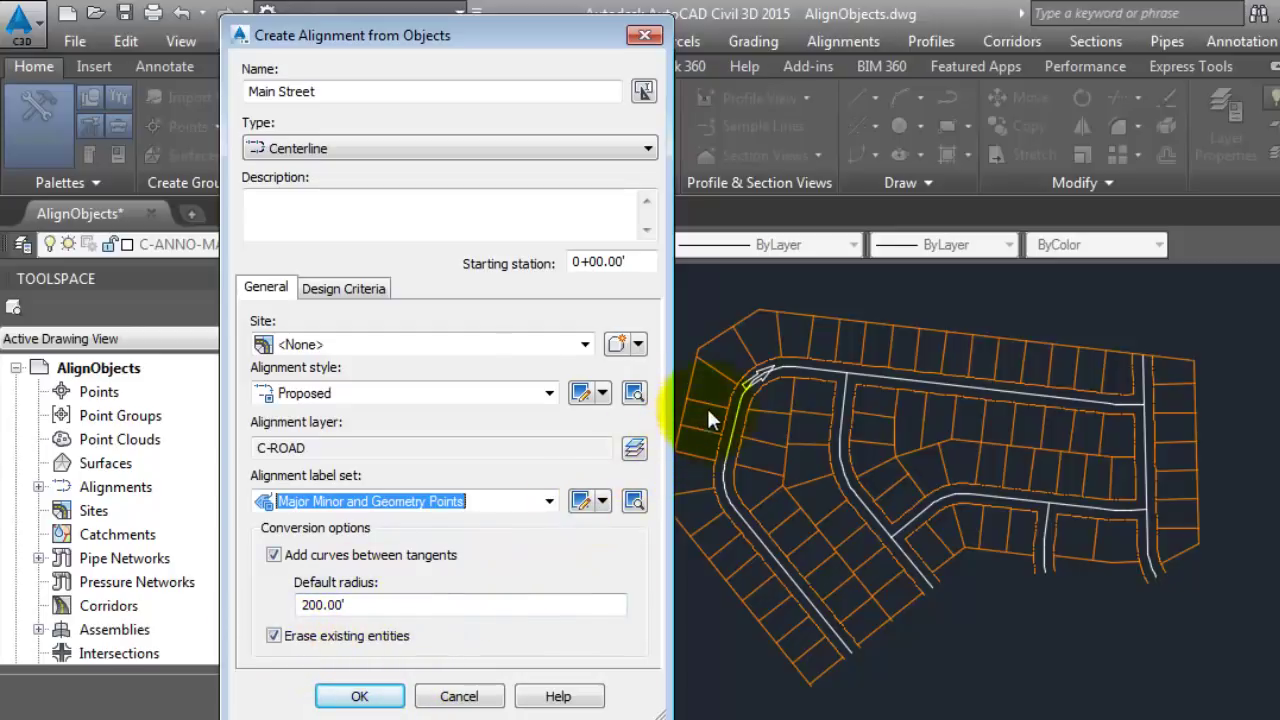
pyautogui.click(385, 698)
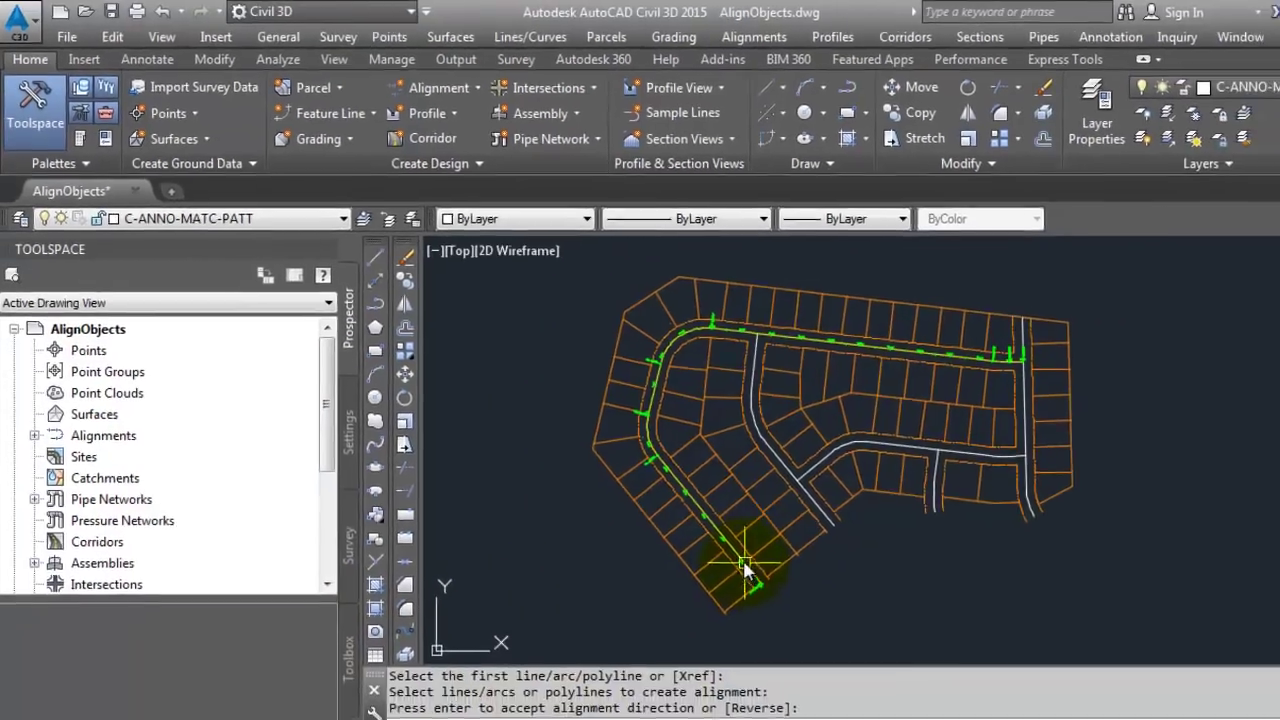
# - Examine the beginning point and first station labels at the southern end of the Main Street alignment
pyautogui.scroll(5, 800, 616)
pyautogui.scroll(-5, 640, 472)
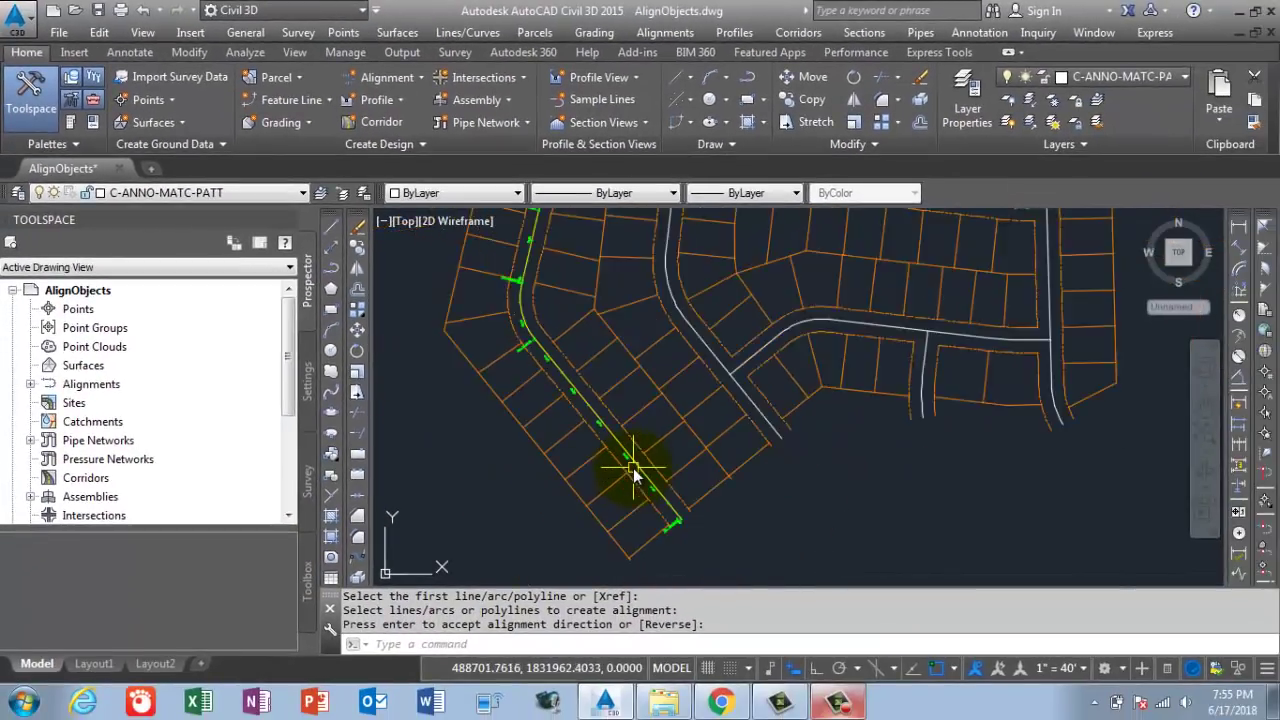
pyautogui.scroll(5, 643, 470)
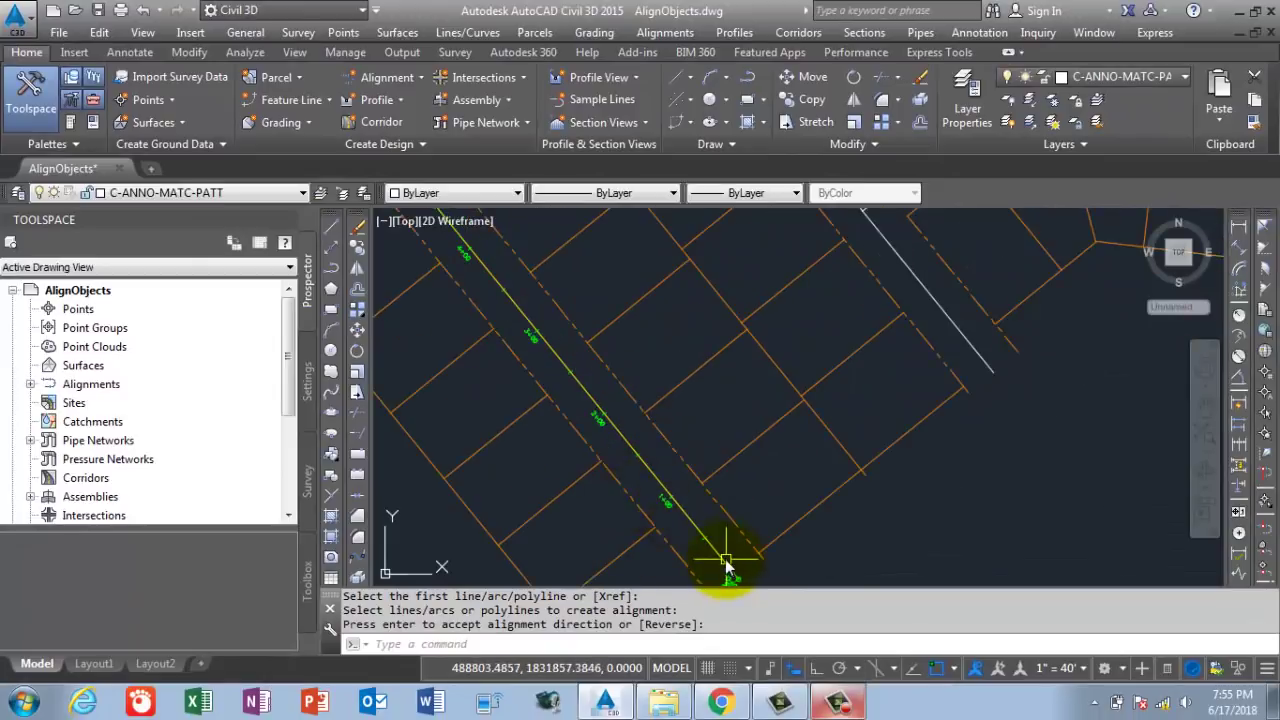
pyautogui.scroll(6, 729, 571)
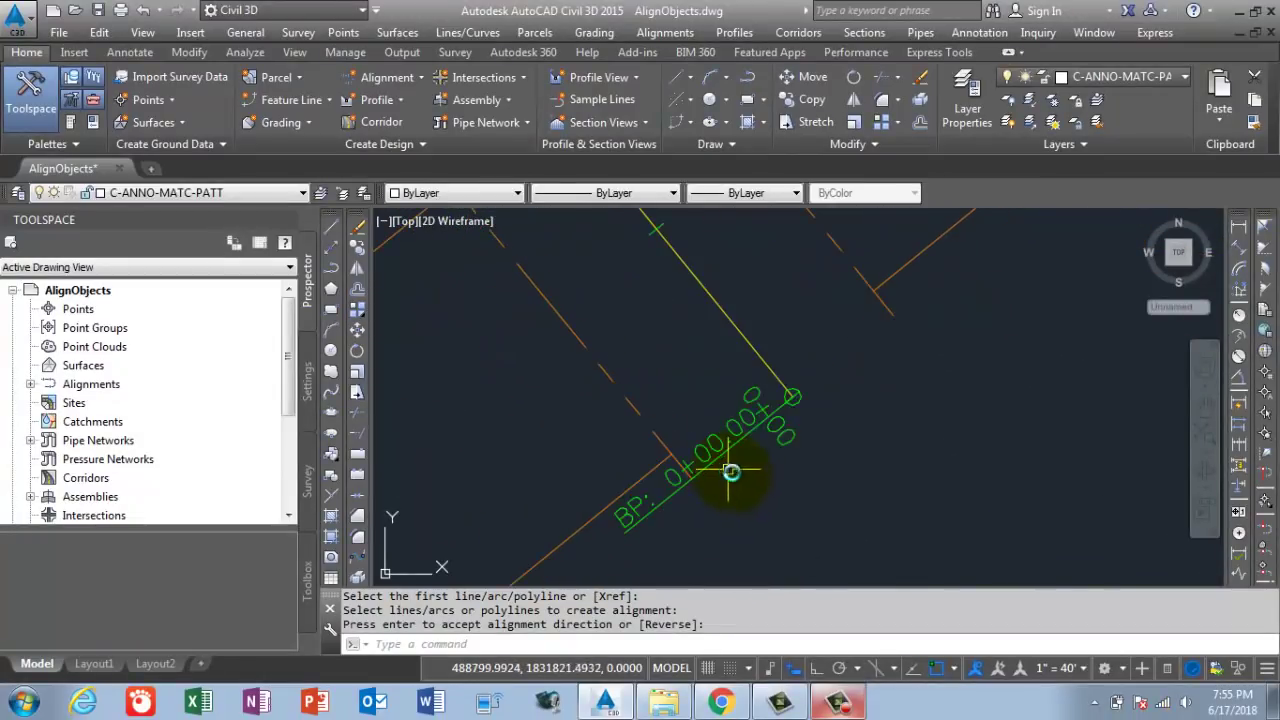
pyautogui.scroll(-4, 731, 472)
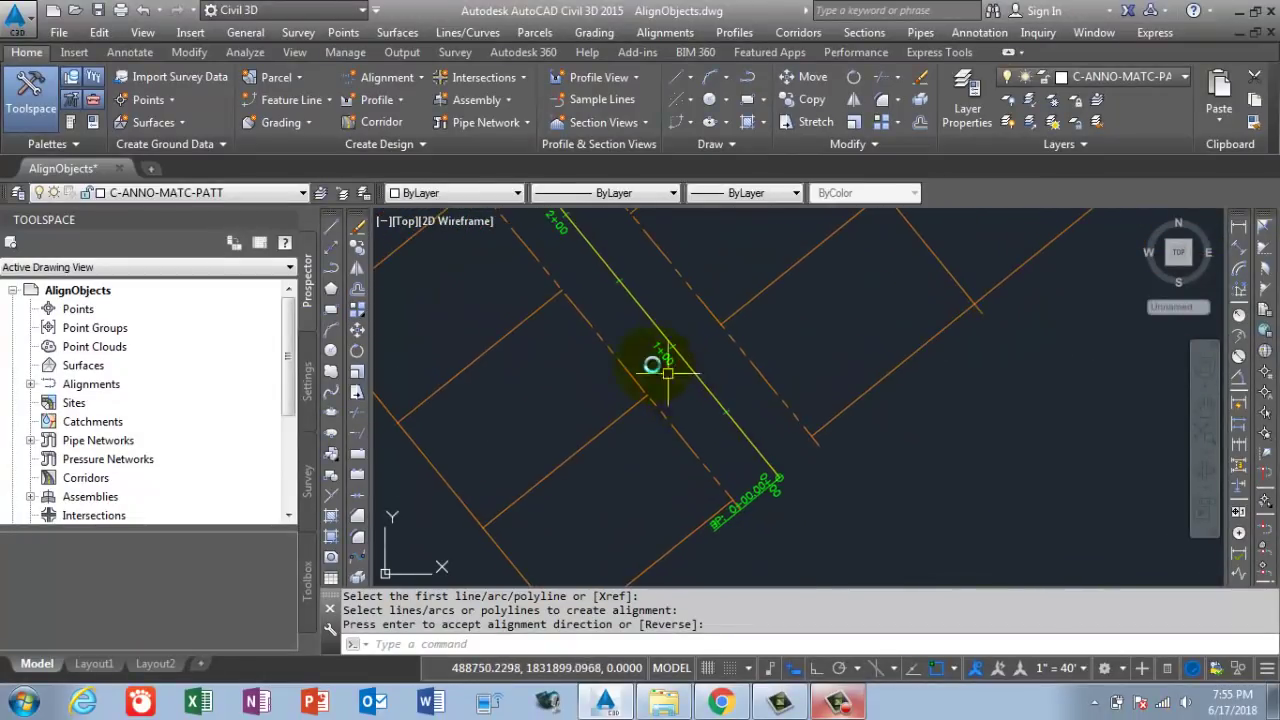
pyautogui.scroll(2, 652, 366)
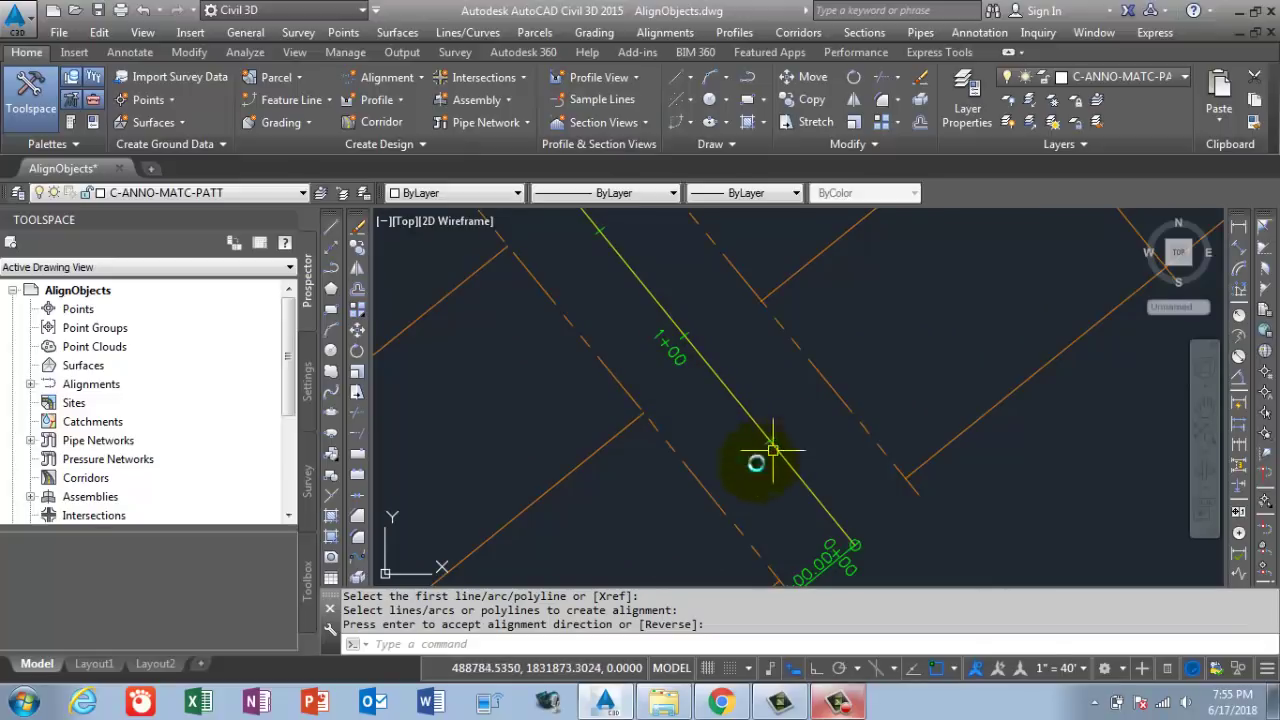
pyautogui.scroll(-2, 768, 453)
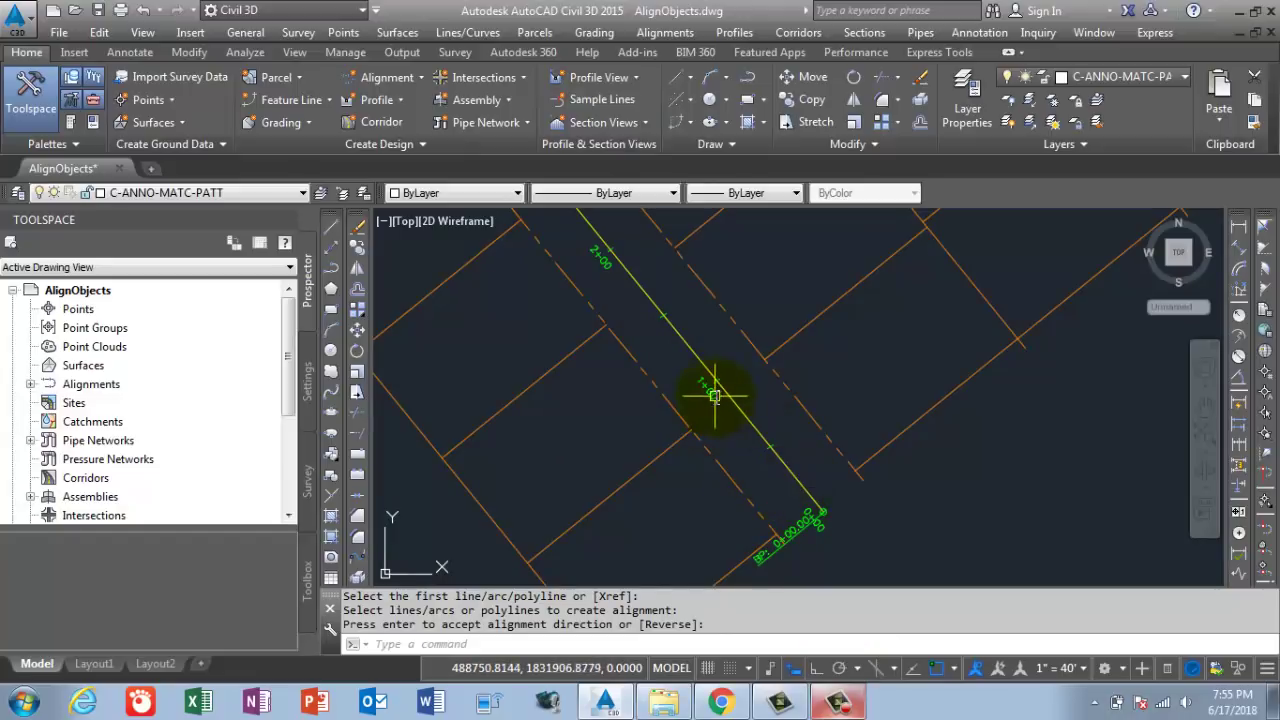
# - Follow the Main Street alignment northwest and examine its station labels up to the point-of-curvature label at the first curve
pyautogui.moveTo(714, 396); pyautogui.dragTo(886, 586, button='middle')
pyautogui.moveTo(657, 320); pyautogui.dragTo(877, 566, button='middle')
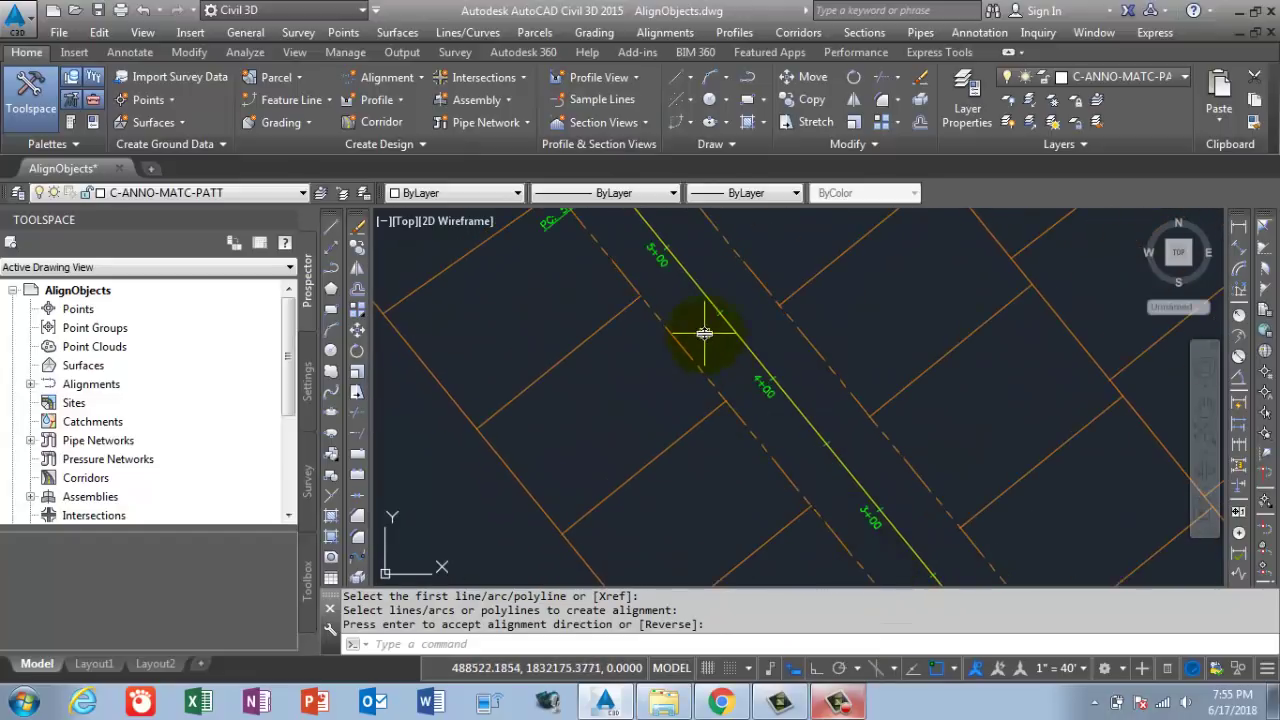
pyautogui.moveTo(704, 333); pyautogui.dragTo(788, 446, button='middle')
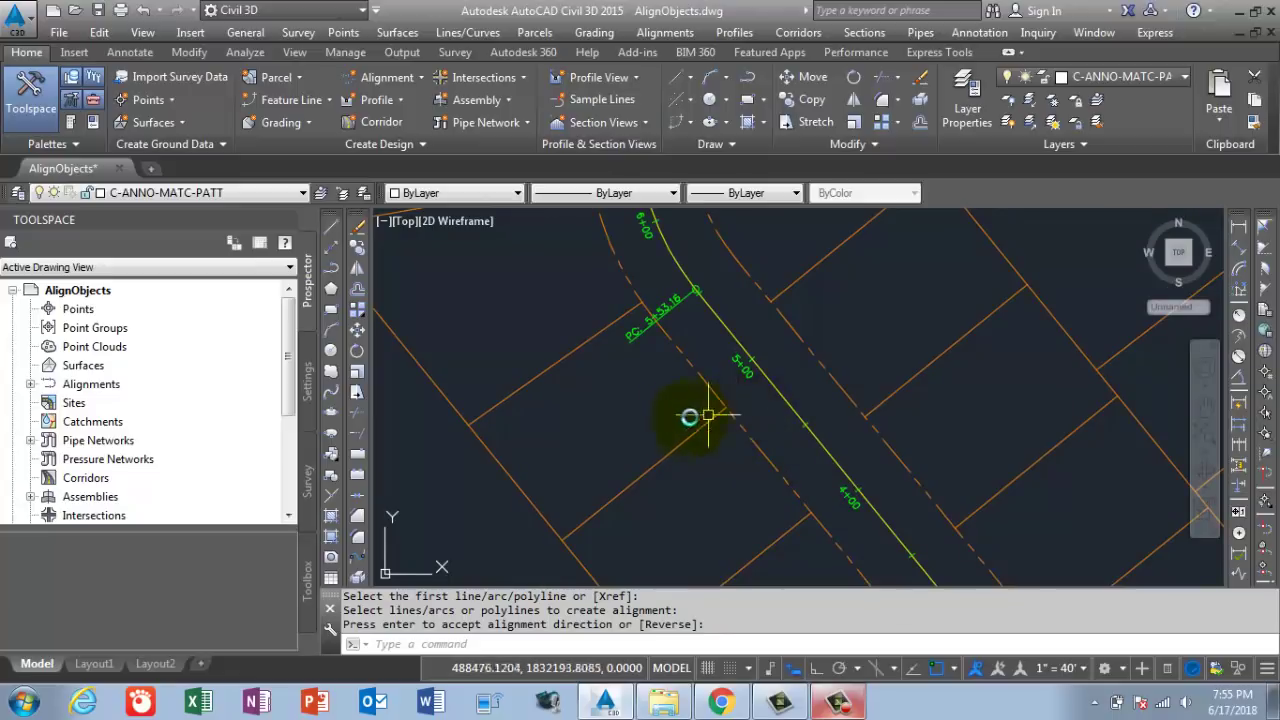
pyautogui.scroll(-2, 561, 401)
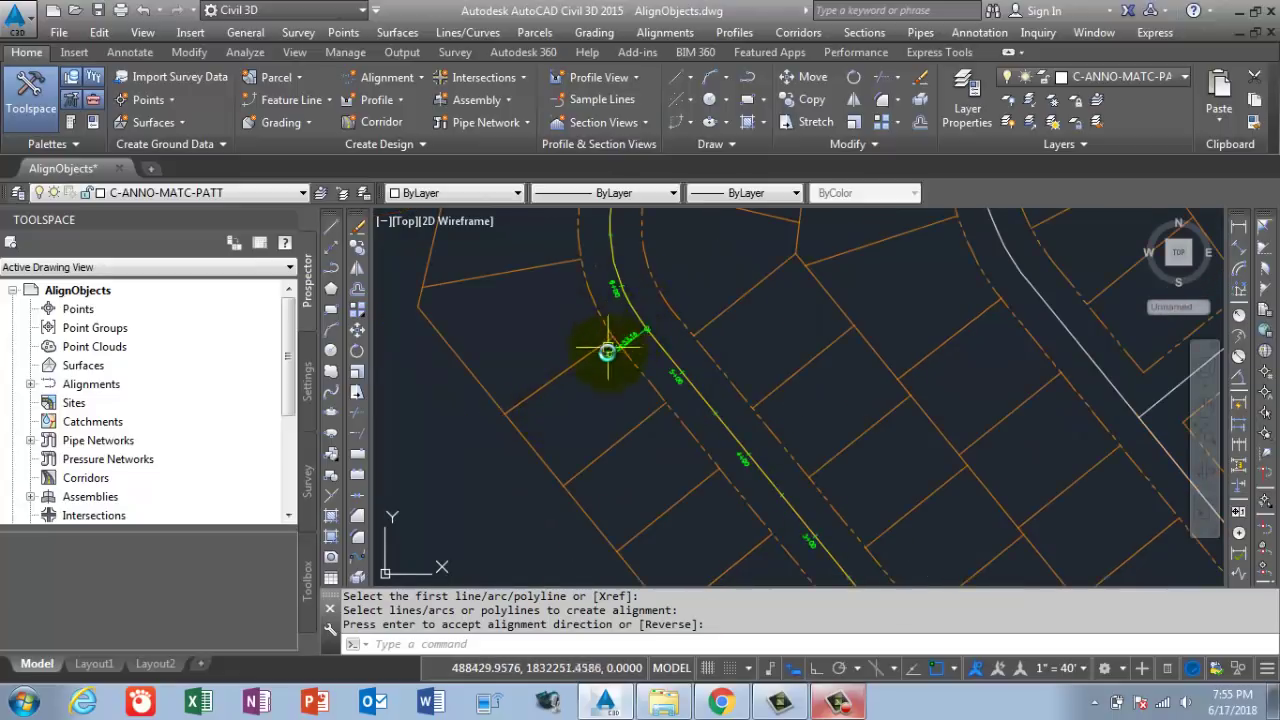
pyautogui.scroll(3, 607, 352)
pyautogui.scroll(-4, 620, 410)
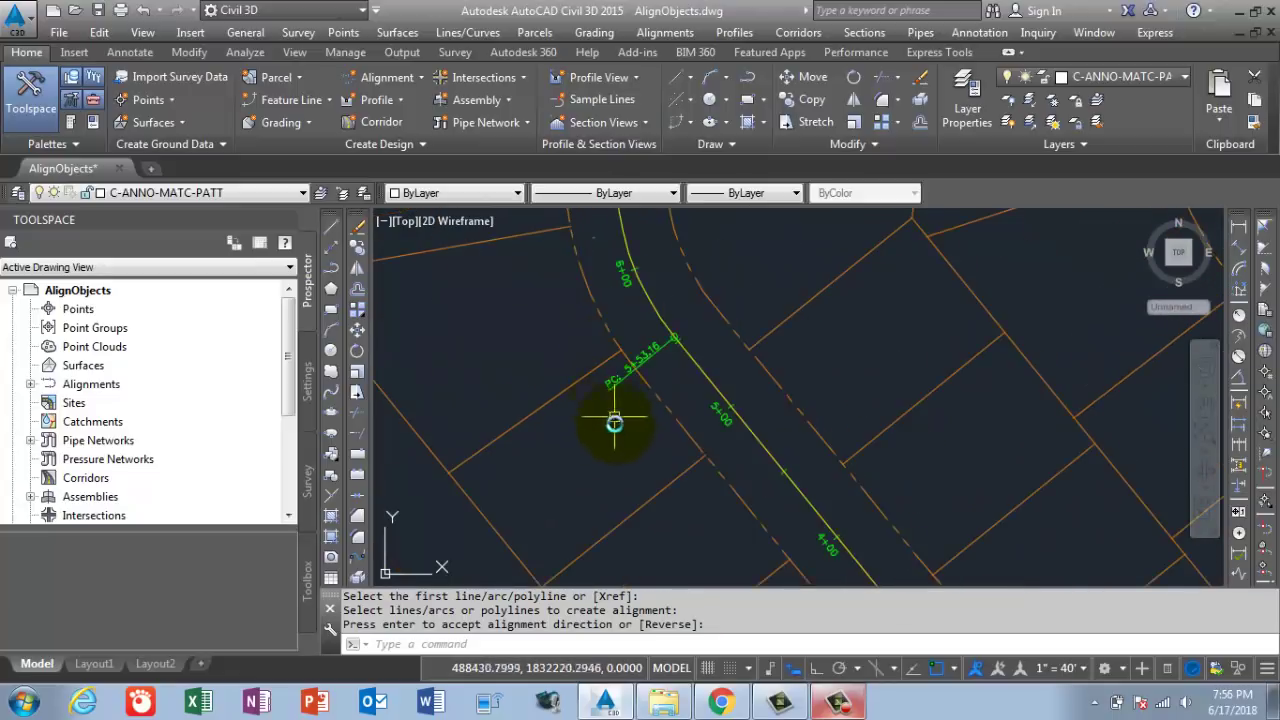
pyautogui.moveTo(583, 403); pyautogui.dragTo(533, 479, button='middle')
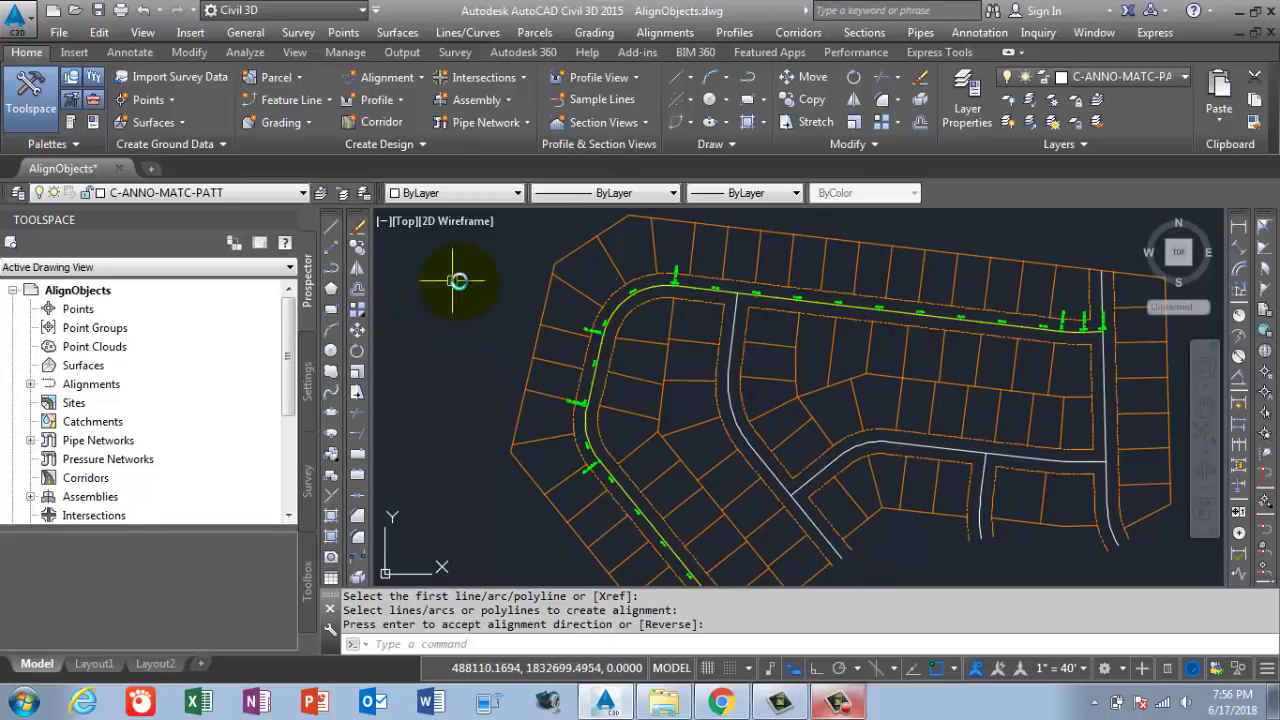
# - Expand the drawing's Alignments and Centerline Alignments collections to view the Main Street entry
pyautogui.moveTo(655, 407)
pyautogui.mouseDown(button='middle')
pyautogui.moveTo(729, 357)
pyautogui.moveTo(690, 330)
pyautogui.mouseUp(button='middle')
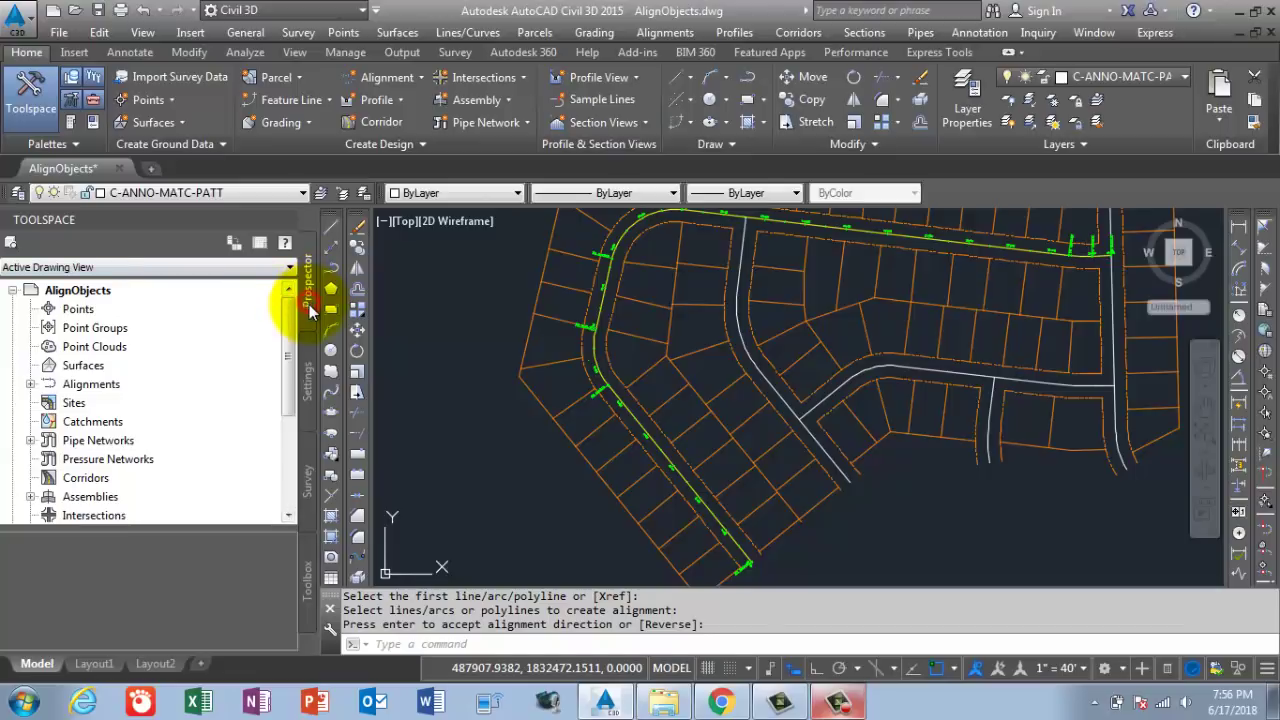
pyautogui.click(30, 384)
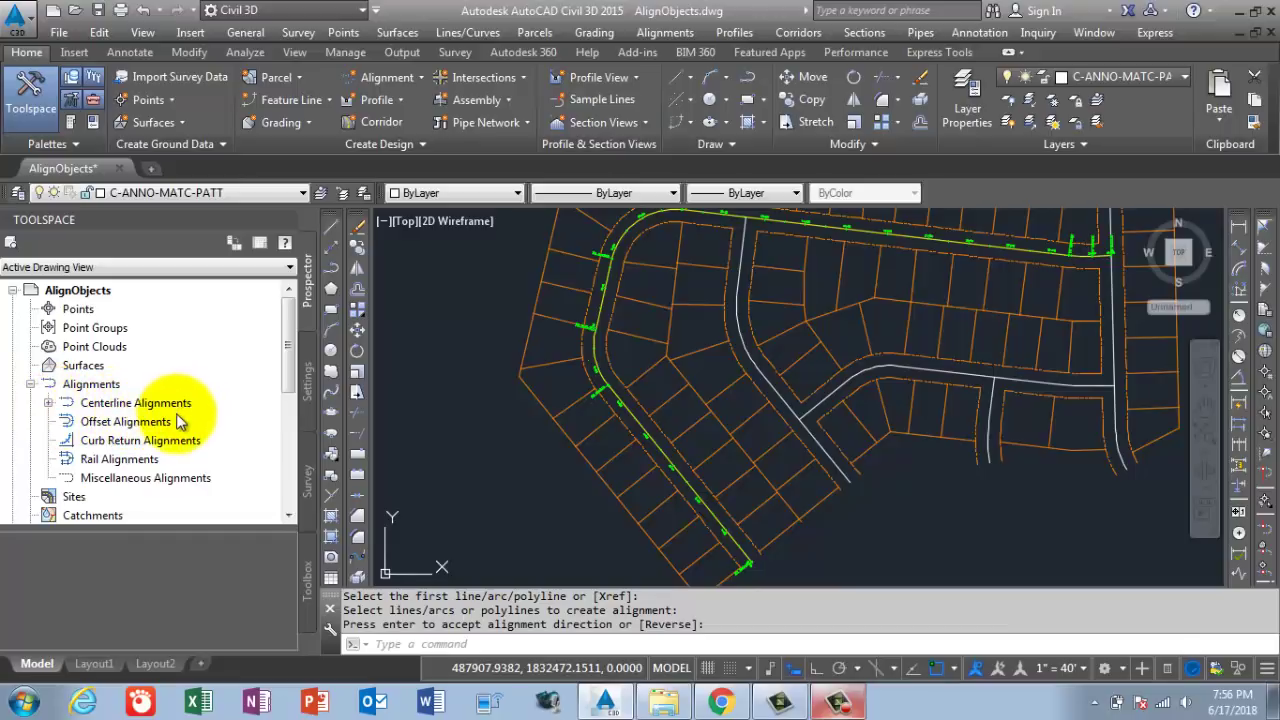
pyautogui.click(47, 403)
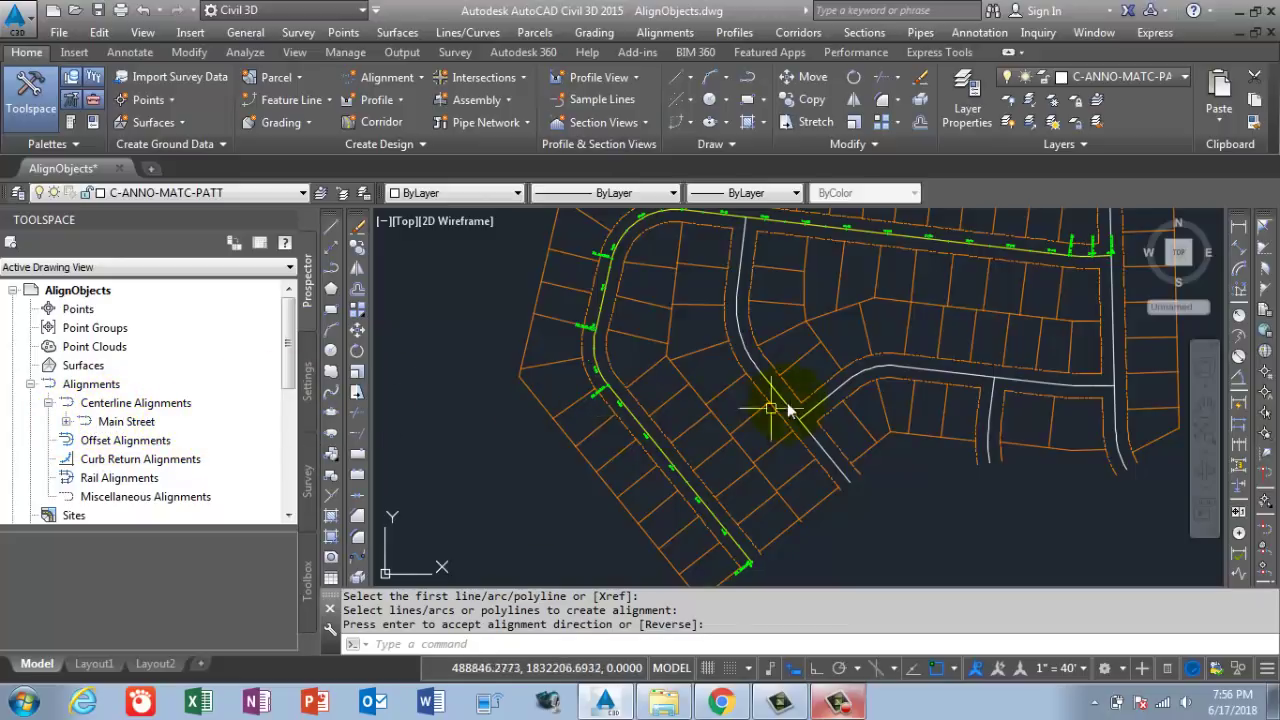
# - Inspect the separate line and arc segments making up the inner road centerline, leaving none selected
pyautogui.moveTo(771, 457)
pyautogui.mouseDown(button='middle')
pyautogui.moveTo(688, 491)
pyautogui.moveTo(605, 491)
pyautogui.mouseUp(button='middle')
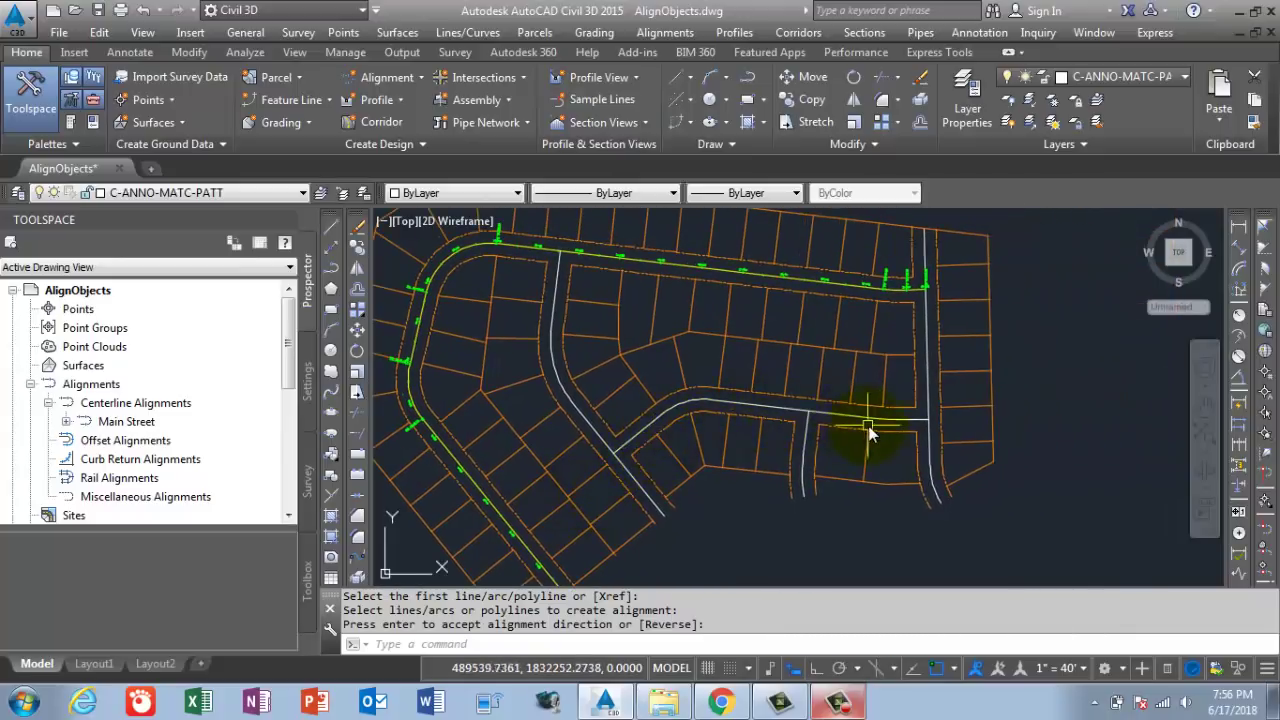
pyautogui.click(647, 423)
pyautogui.click(682, 404)
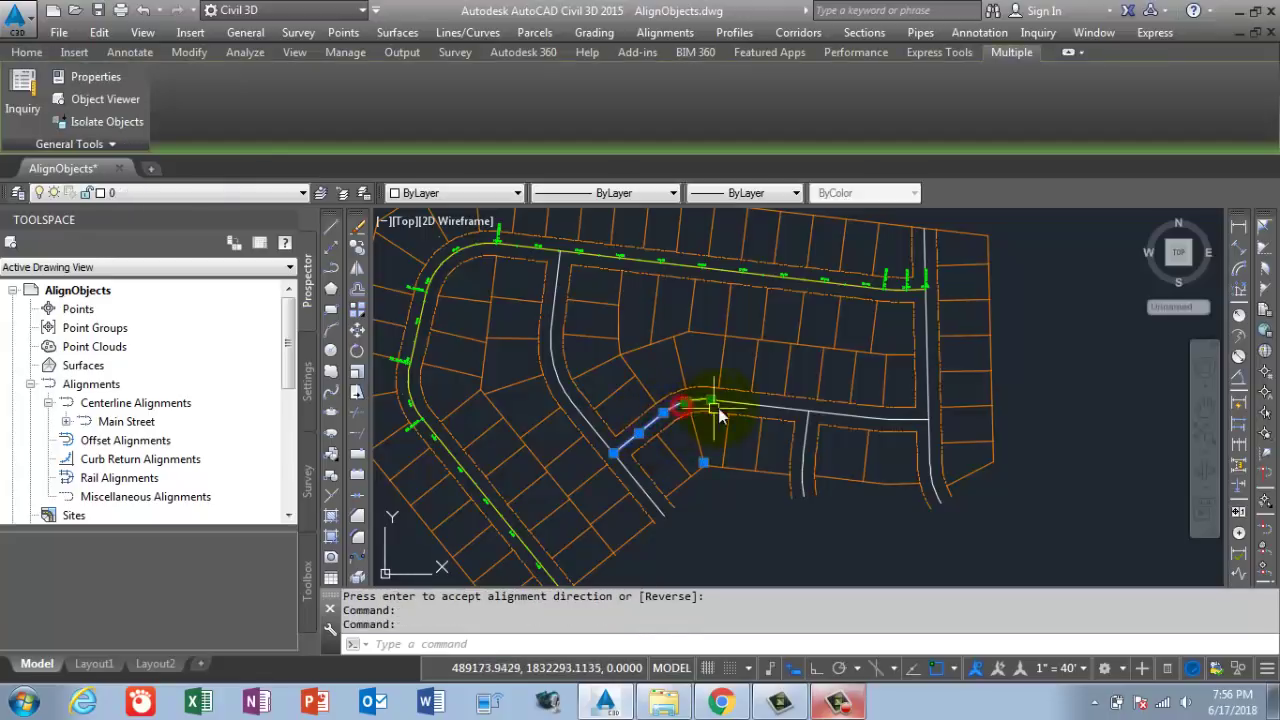
pyautogui.click(731, 405)
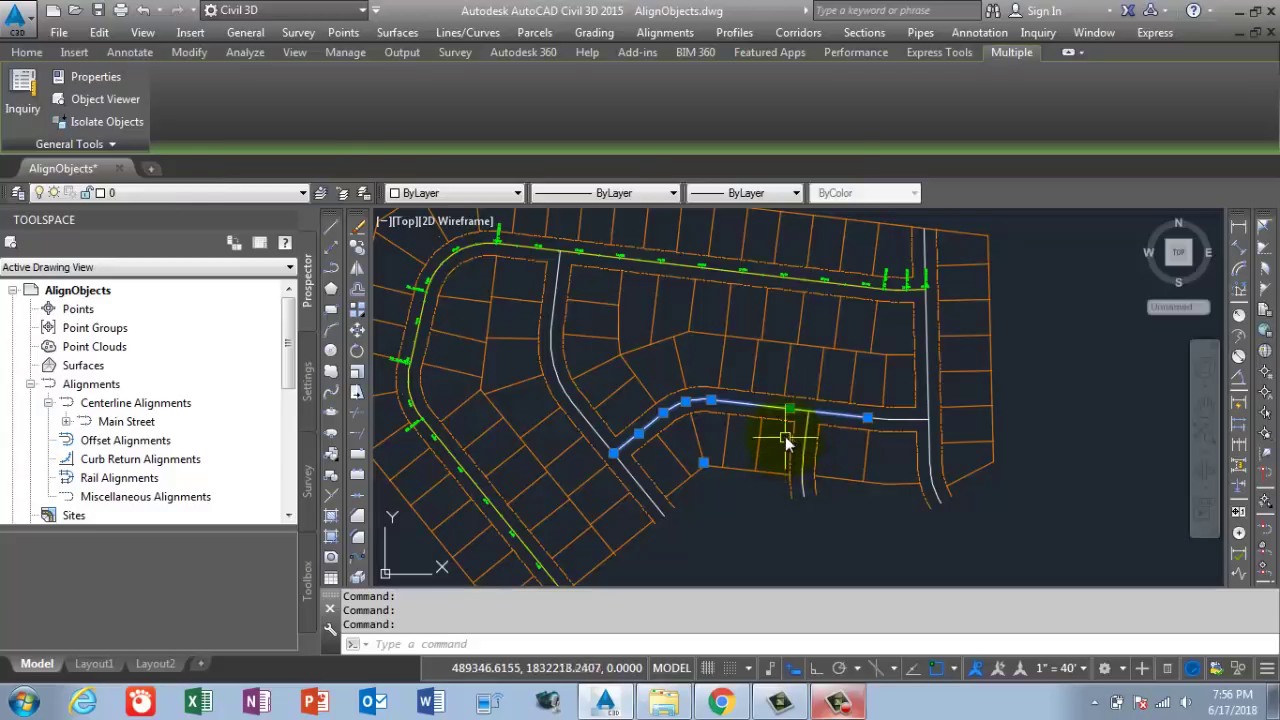
pyautogui.press('Escape')
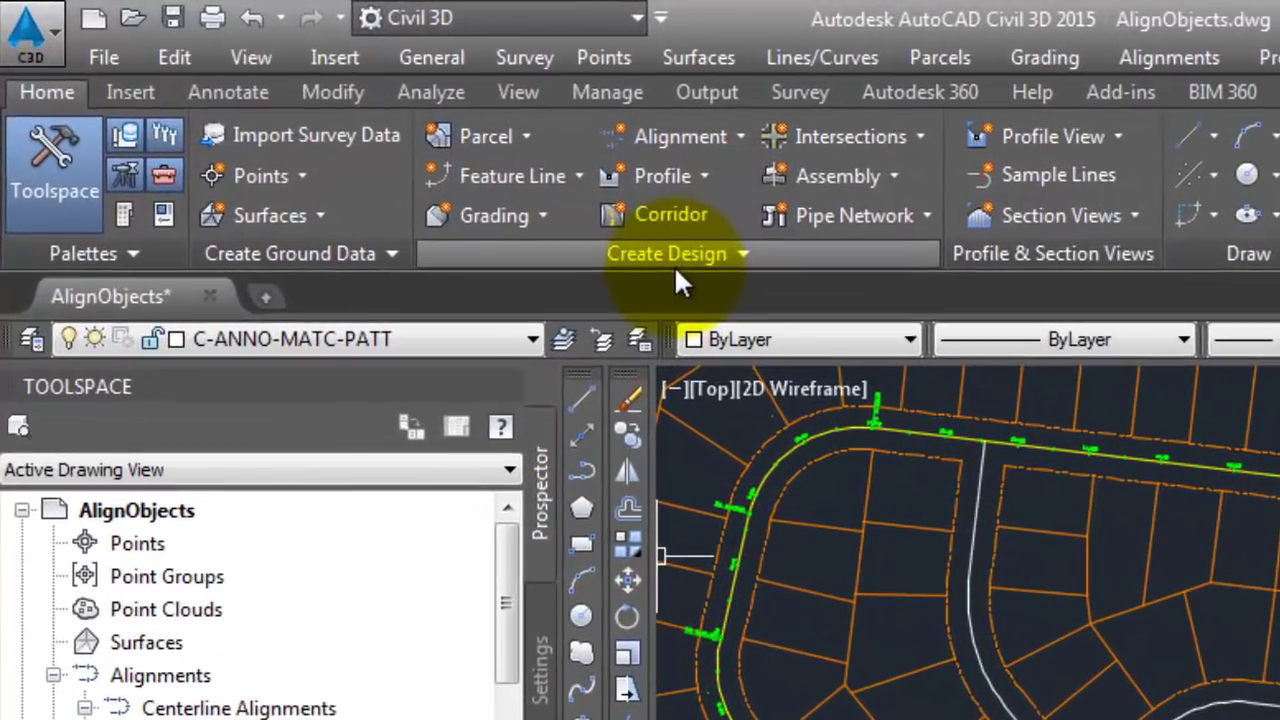
# - Start Create Alignment from Objects on the connected segments of the inner east-west road centerline, accepting the proposed direction
pyautogui.click(723, 136)
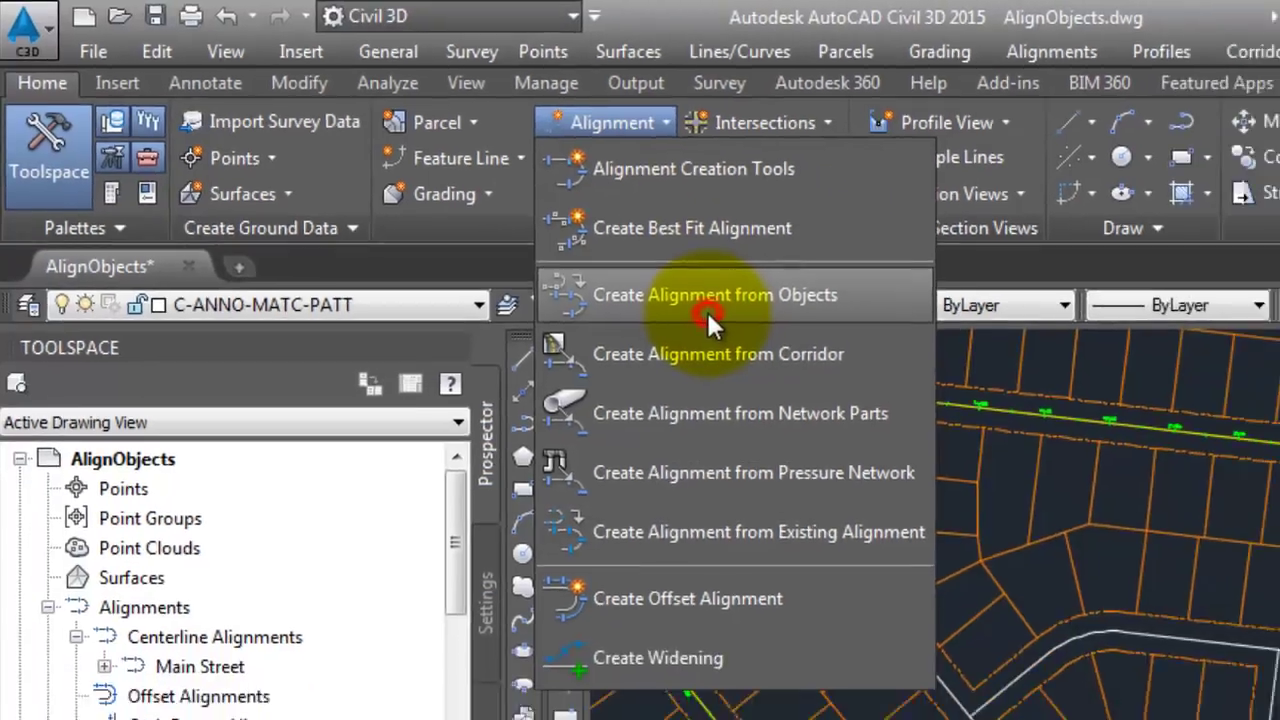
pyautogui.click(786, 346)
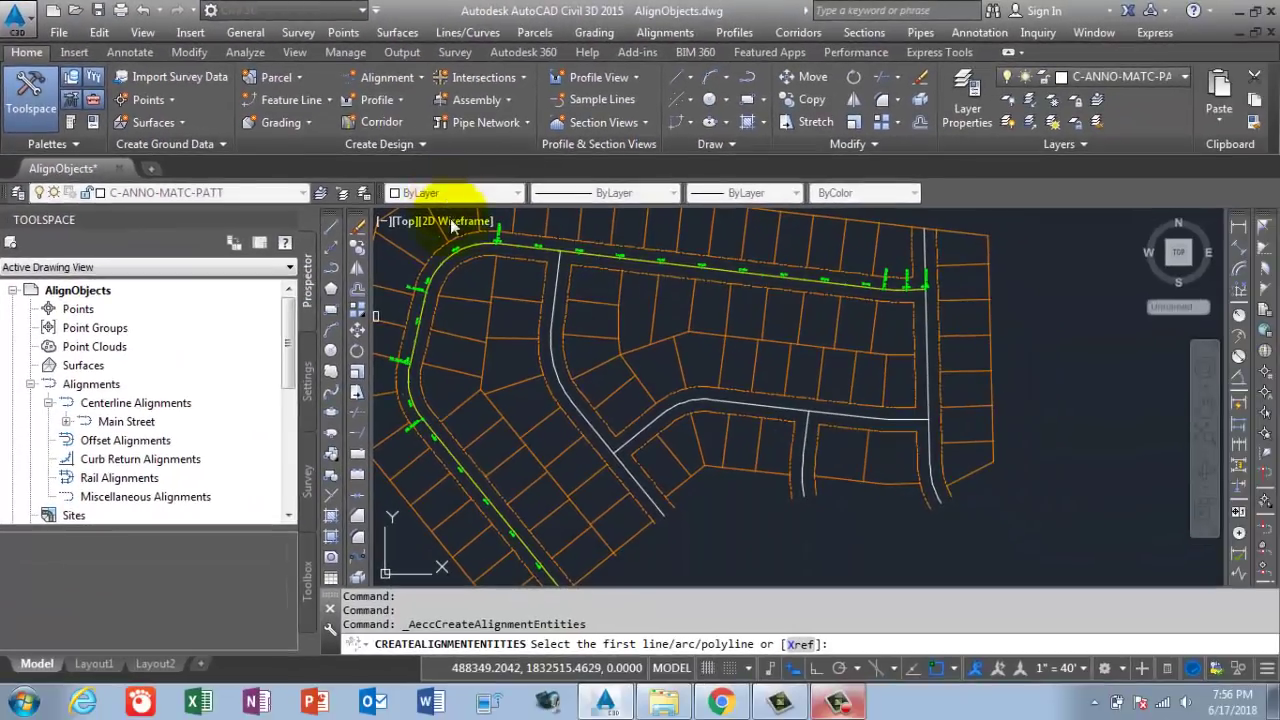
pyautogui.click(636, 434)
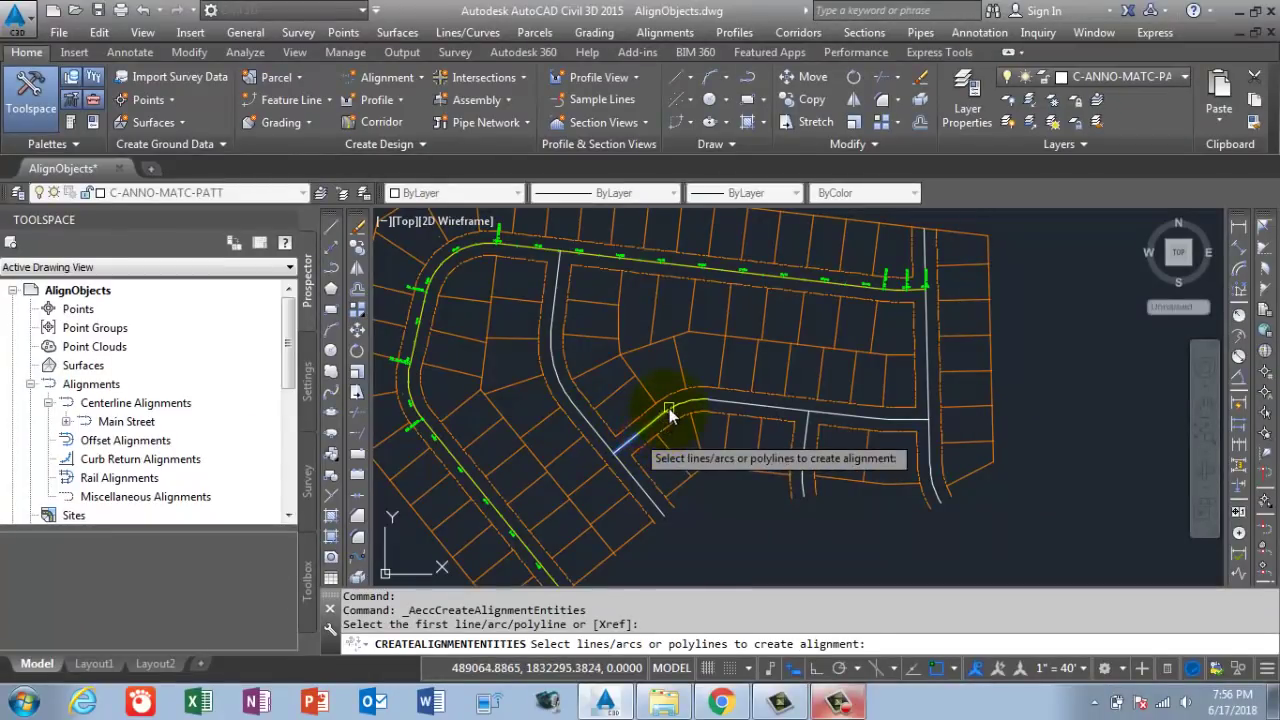
pyautogui.click(670, 408)
pyautogui.click(790, 407)
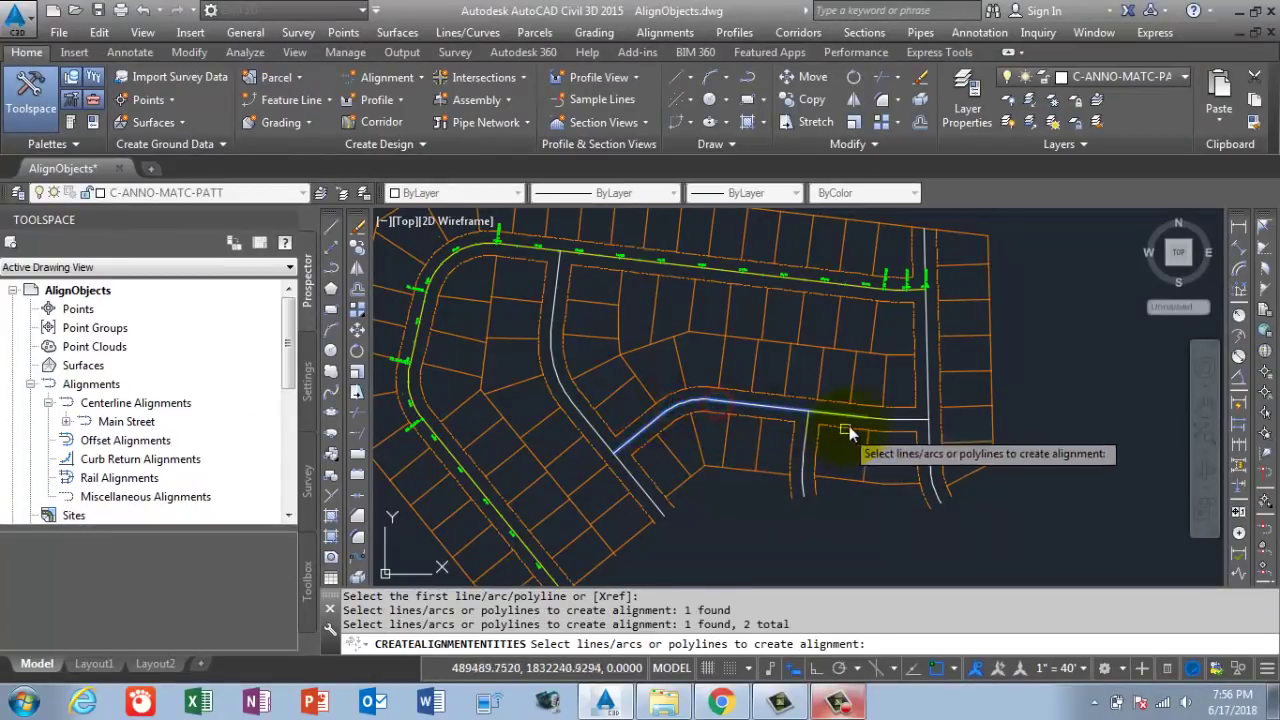
pyautogui.click(874, 420)
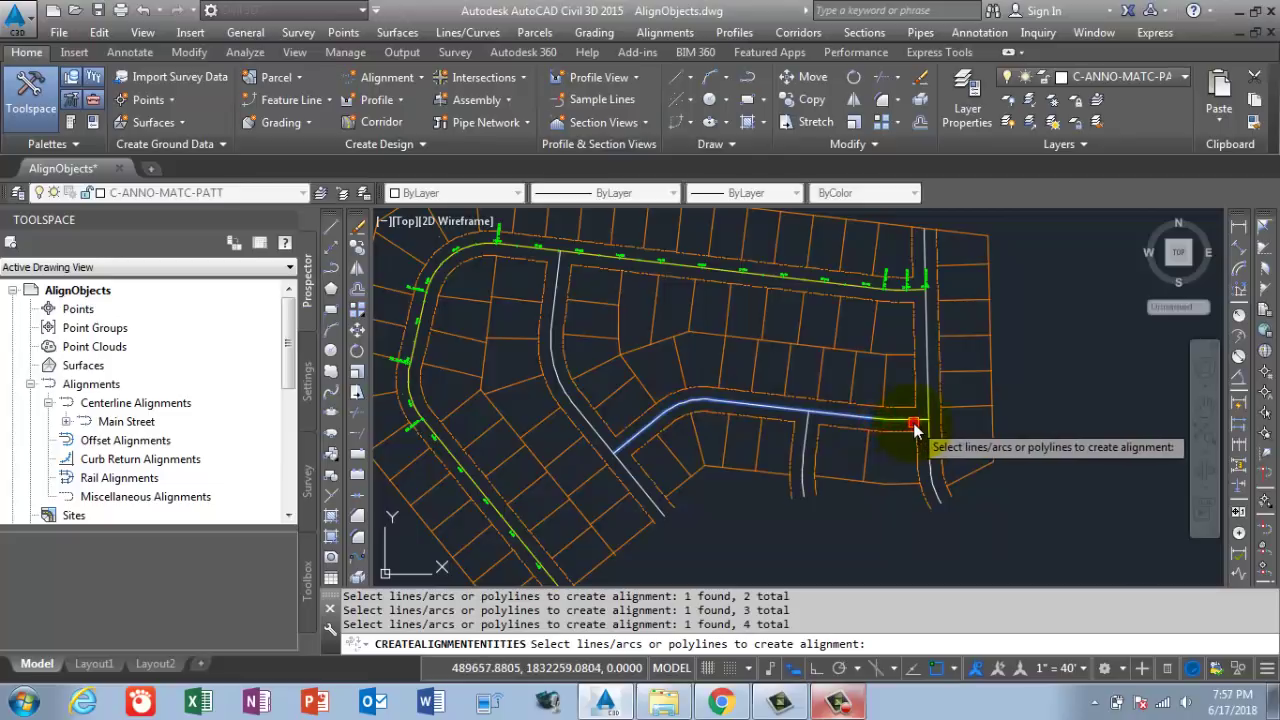
pyautogui.click(895, 427)
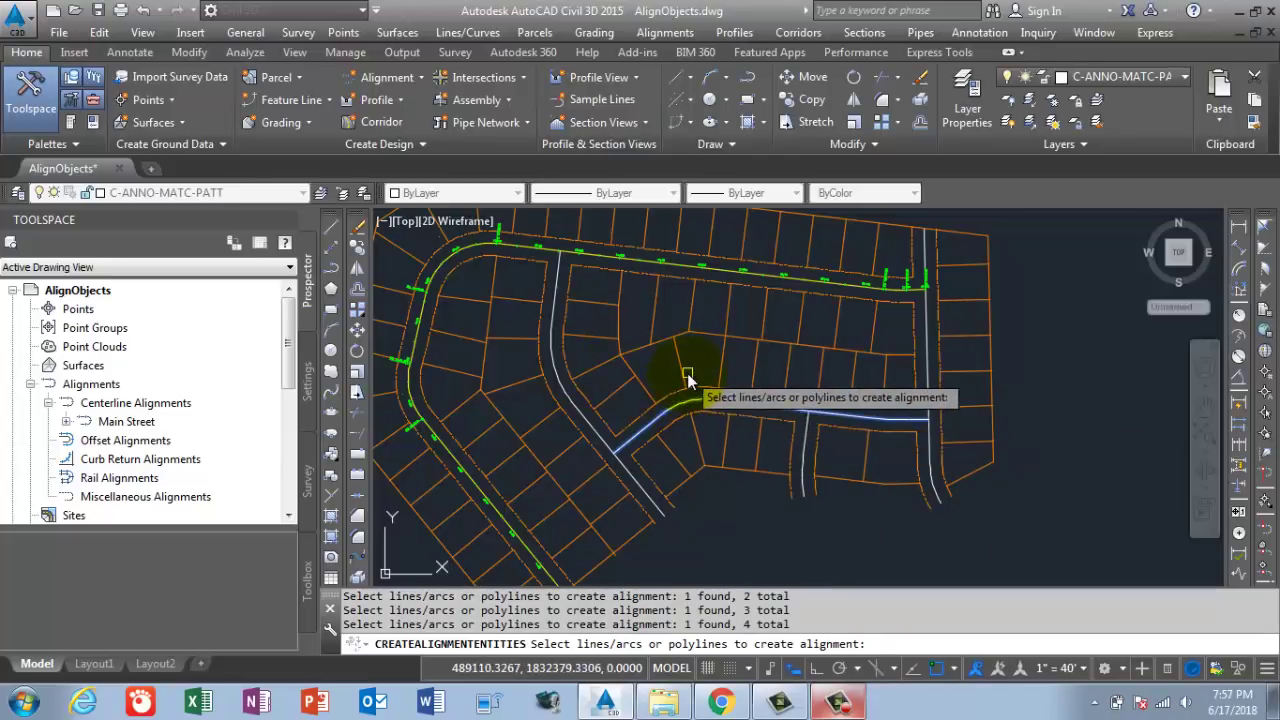
pyautogui.press('Return')
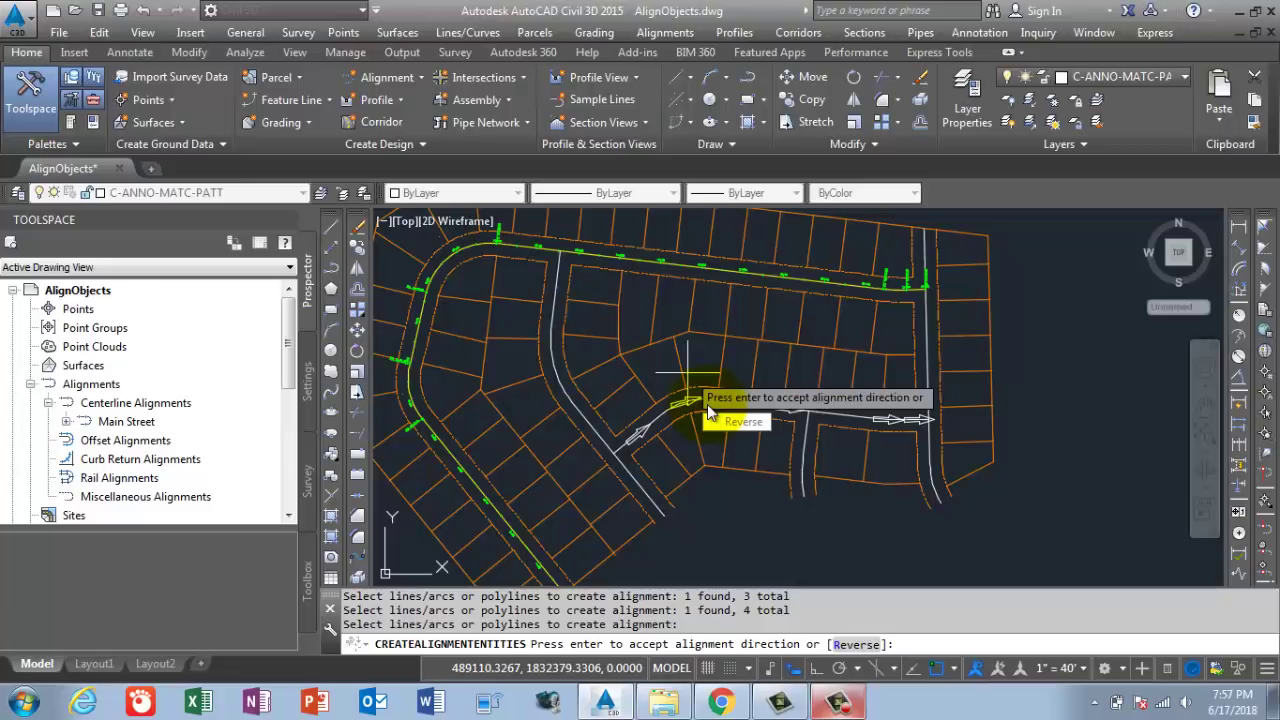
pyautogui.press('Return')
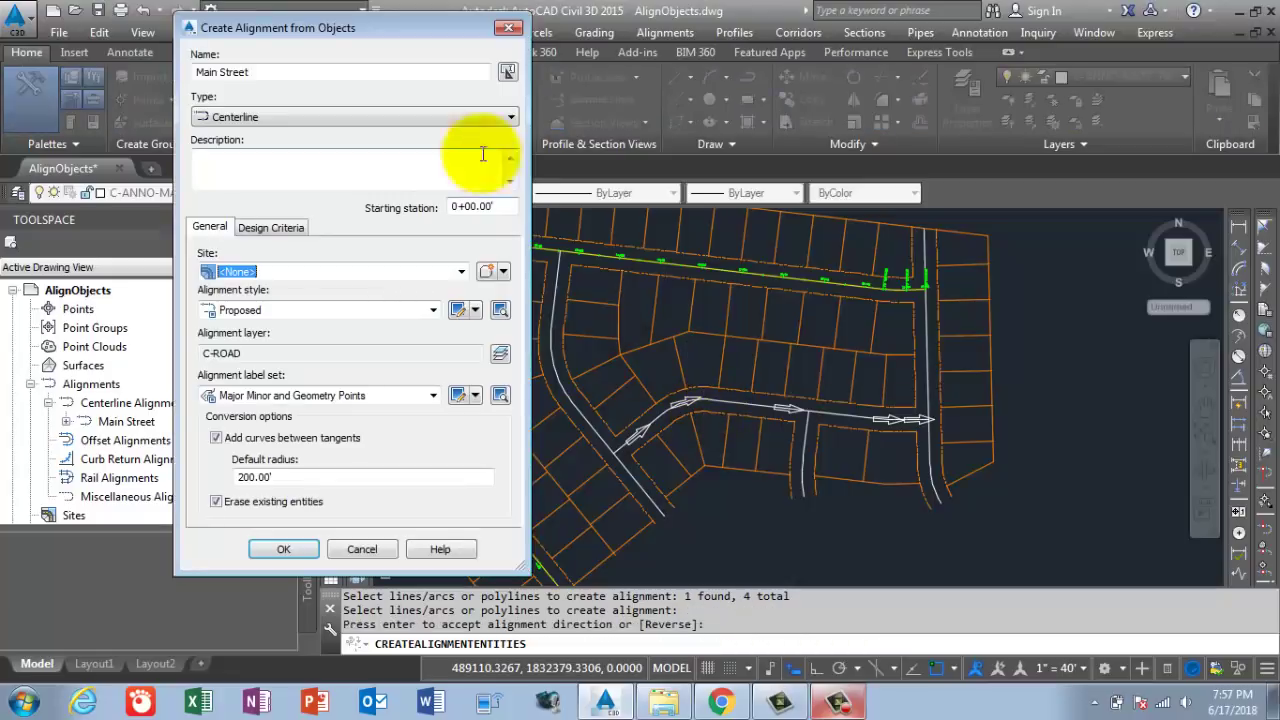
# - Name the new alignment South Street and choose Centerline as its type
pyautogui.click(395, 78)
pyautogui.click(323, 52)
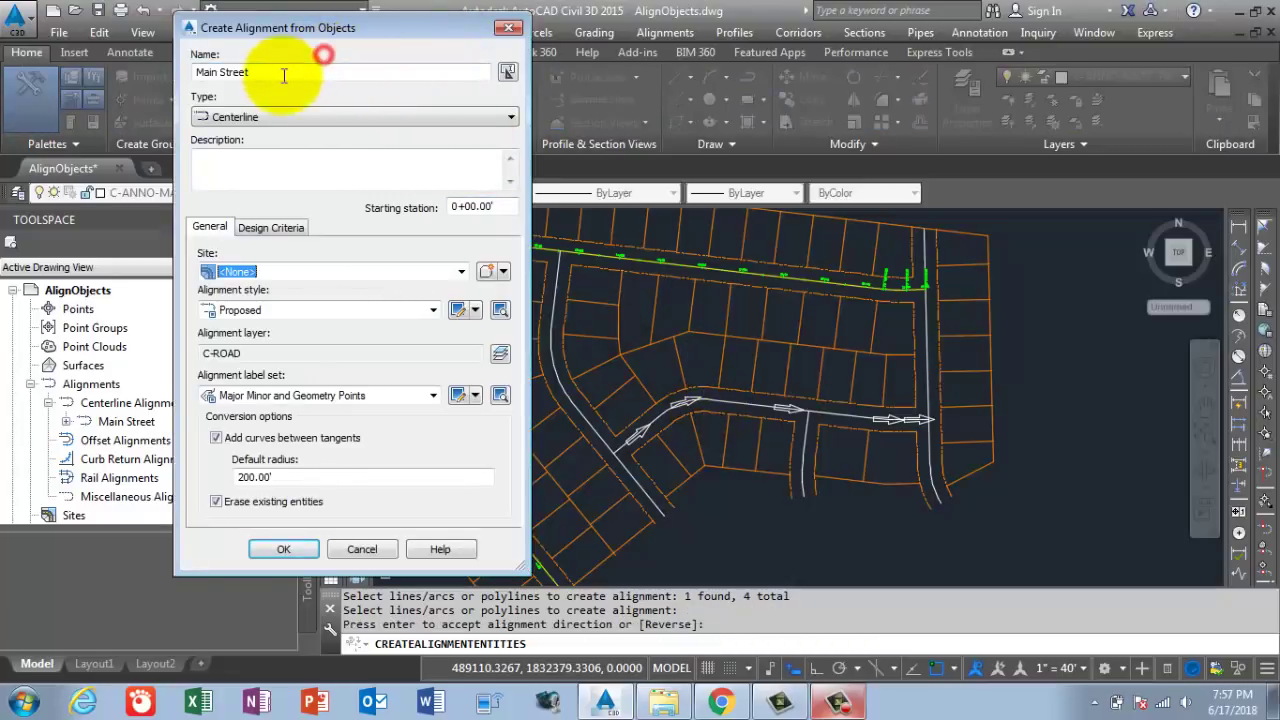
pyautogui.moveTo(285, 71); pyautogui.dragTo(134, 104)
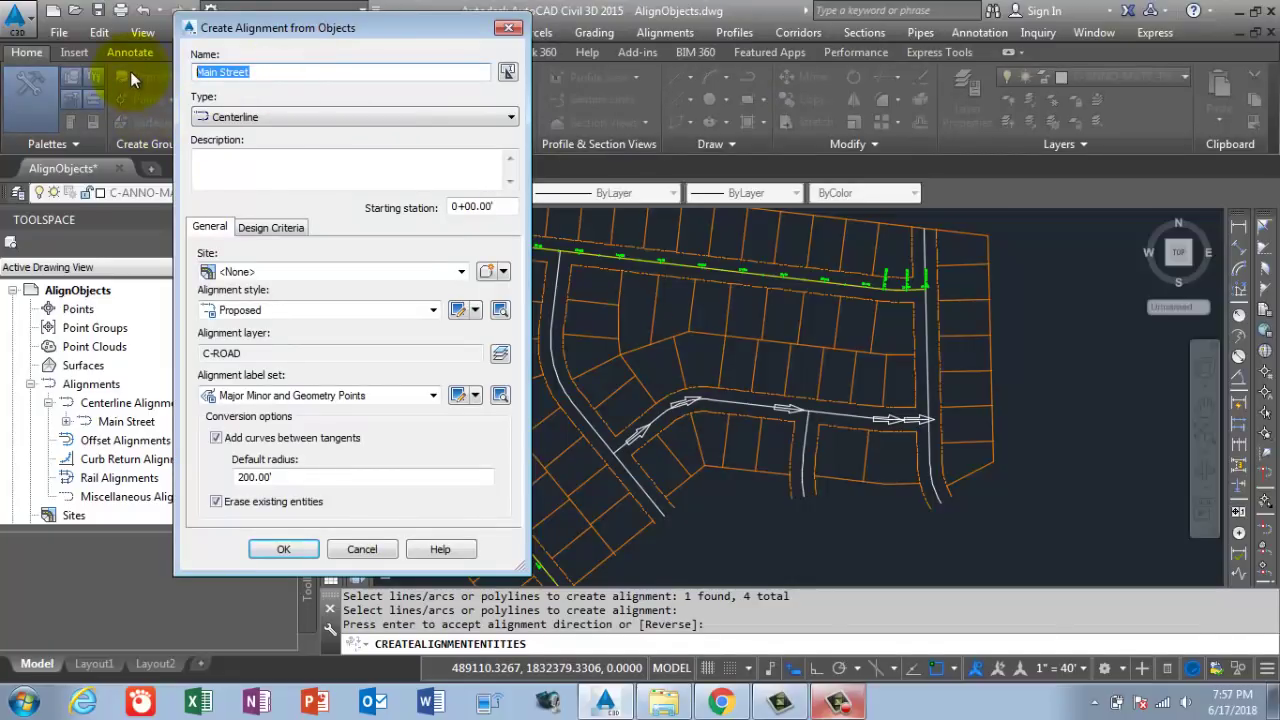
pyautogui.write('South Street')
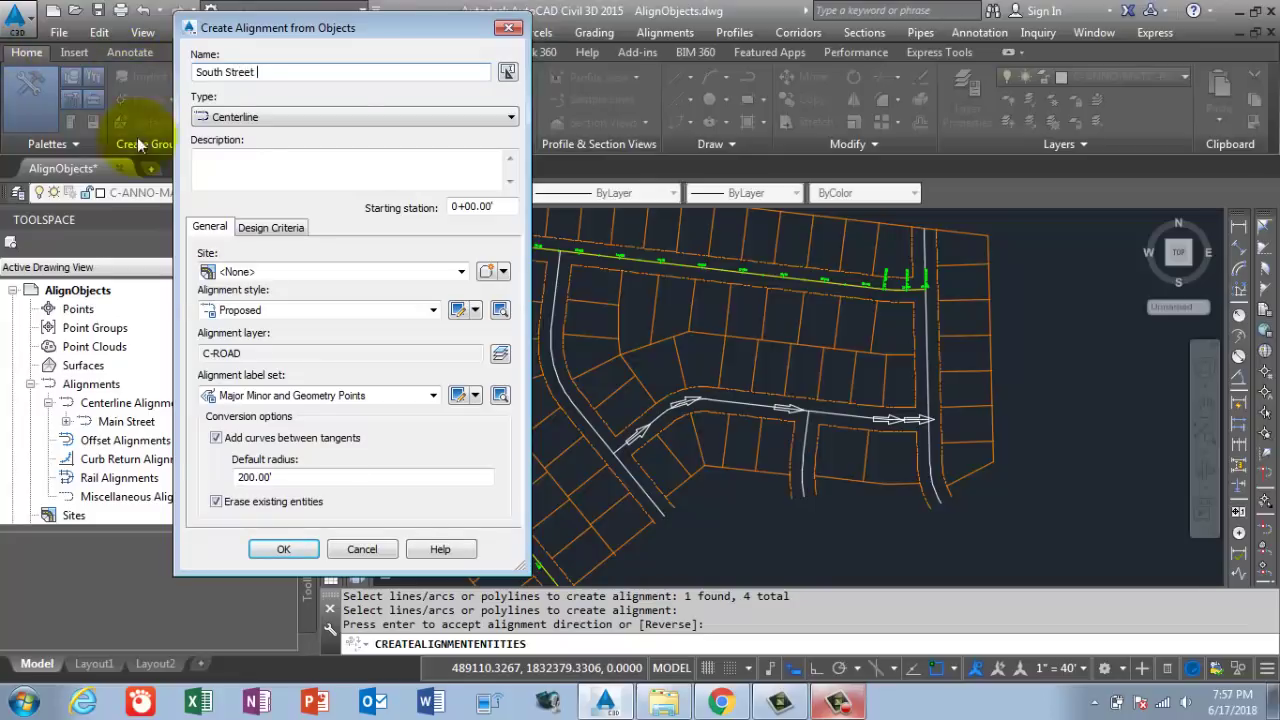
pyautogui.click(389, 127)
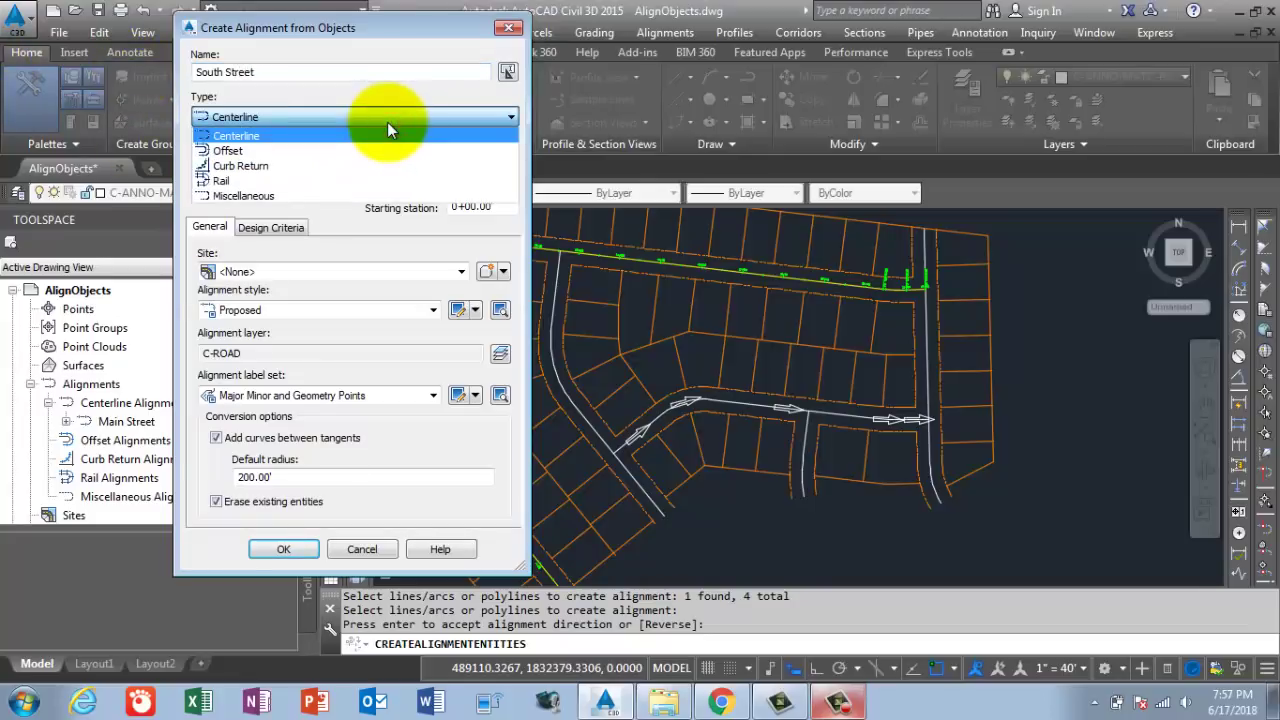
pyautogui.click(387, 122)
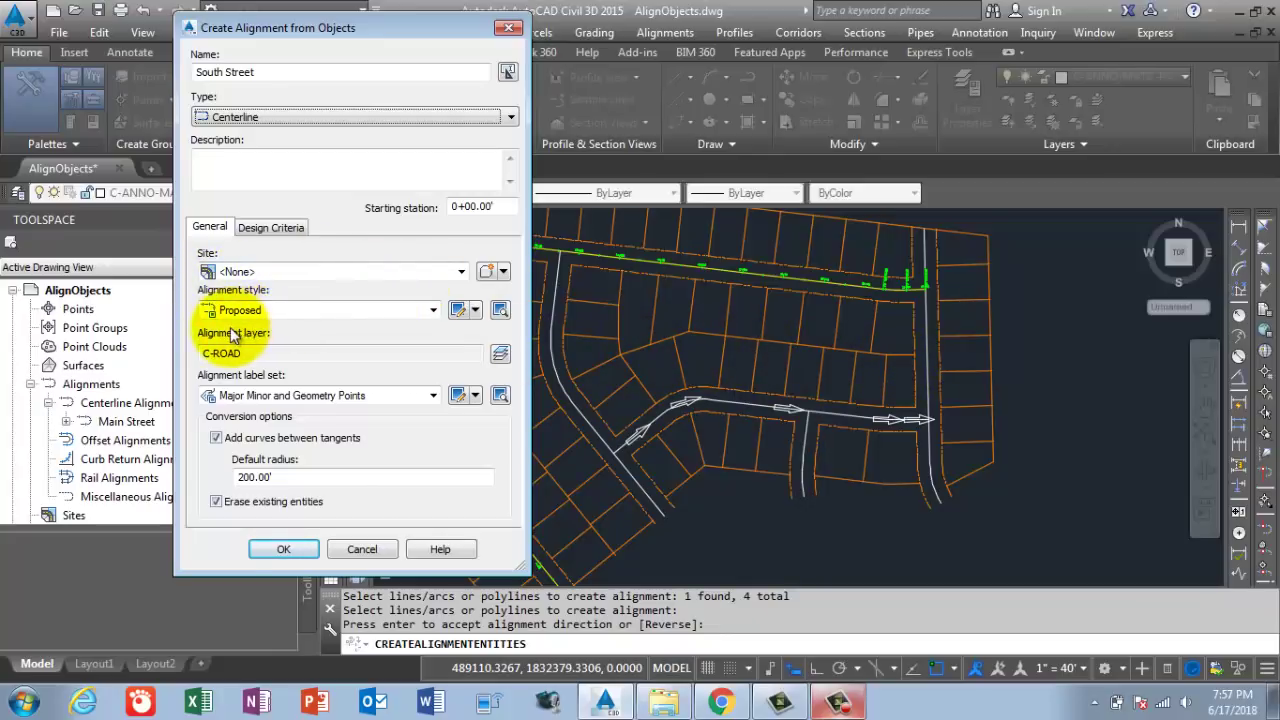
# - Set the South Street alignment style to Existing and its label set to Major and Minor only
pyautogui.click(393, 311)
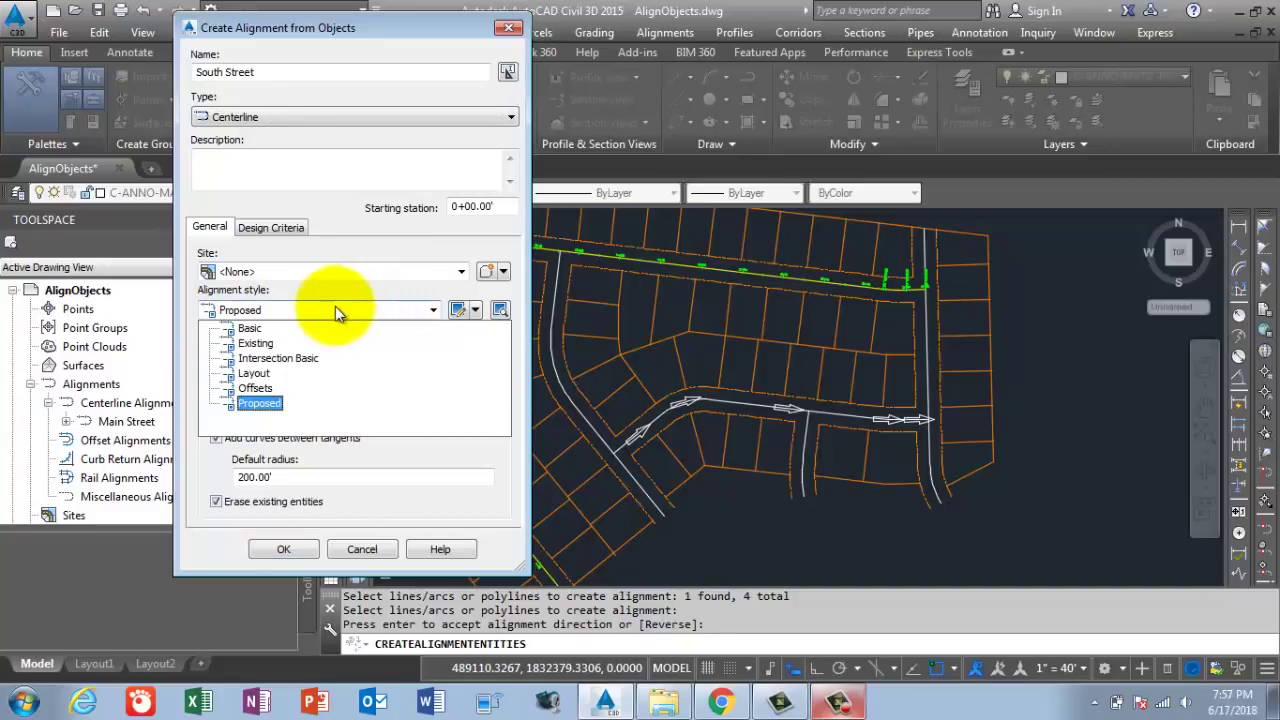
pyautogui.click(256, 344)
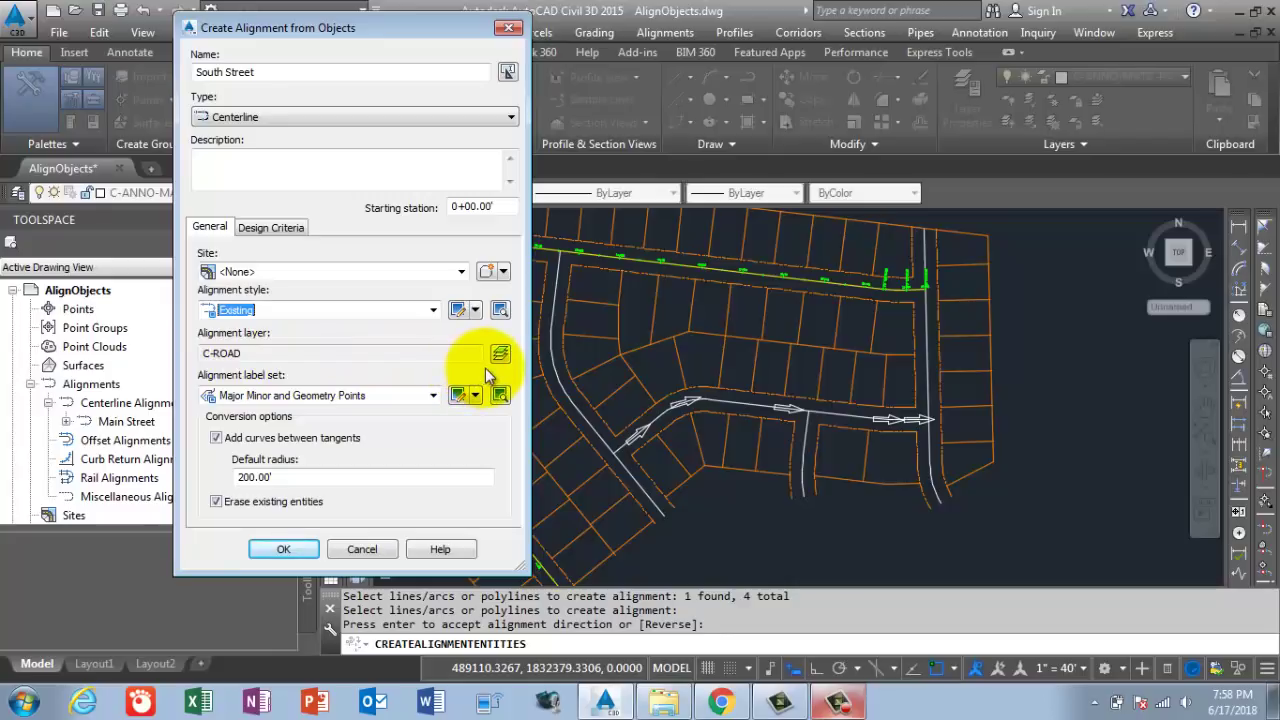
pyautogui.click(408, 397)
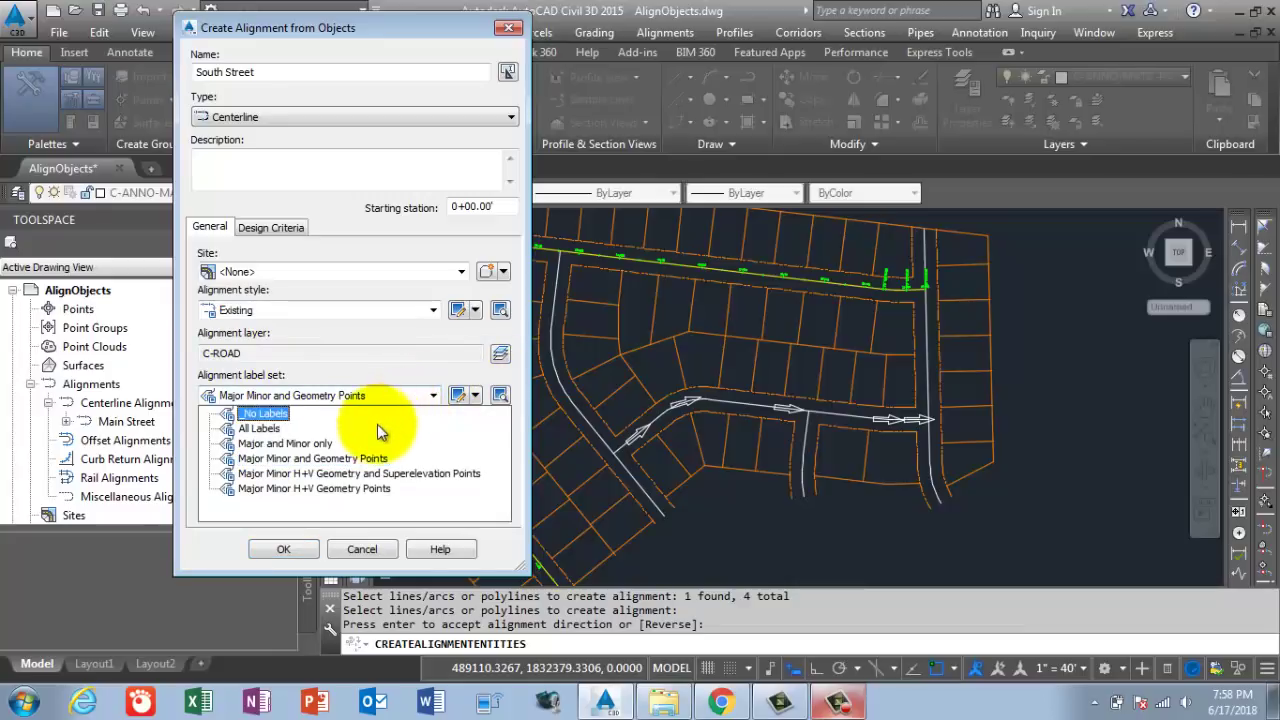
pyautogui.click(303, 445)
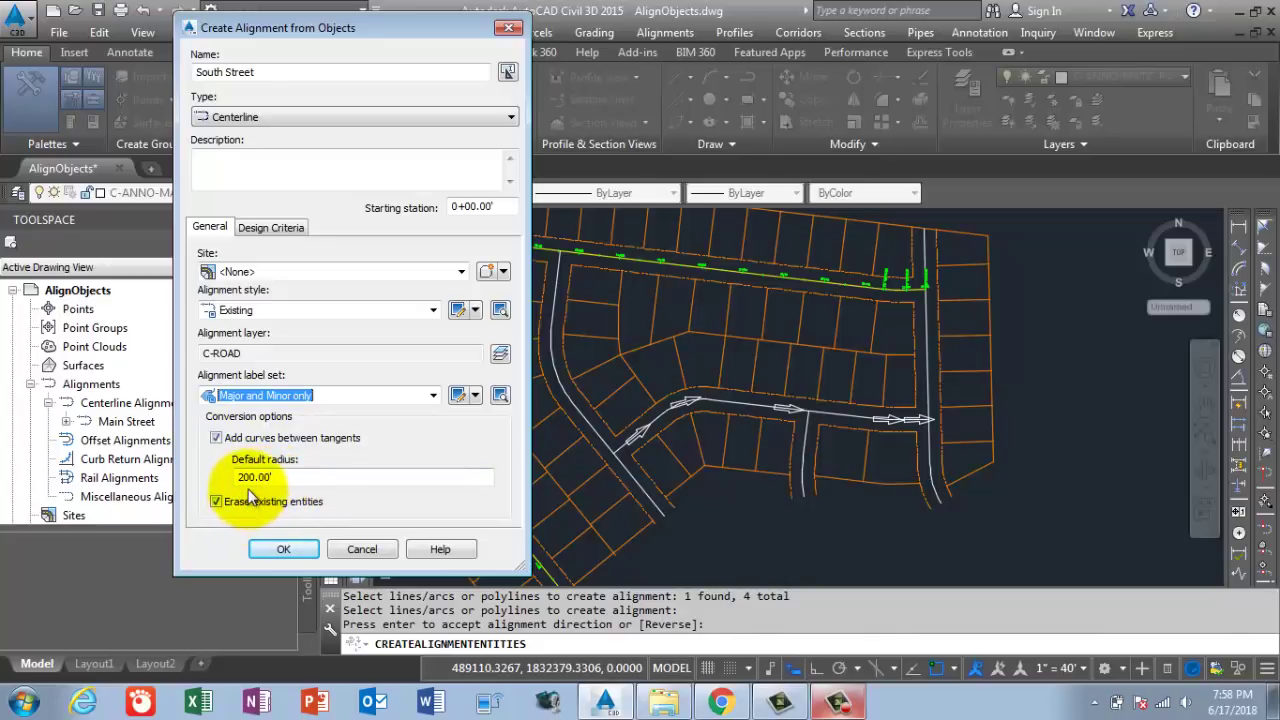
# - Create the South Street alignment with the chosen settings and select it near its start station
pyautogui.click(284, 549)
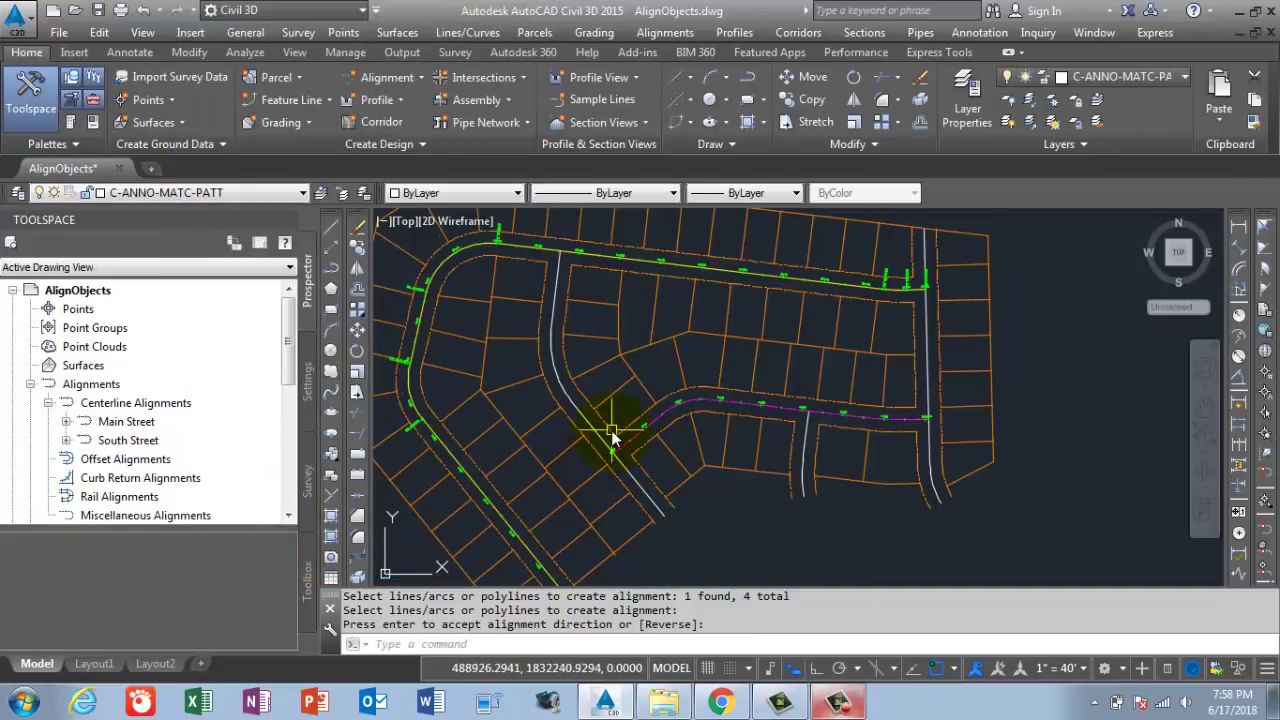
pyautogui.scroll(3, 643, 450)
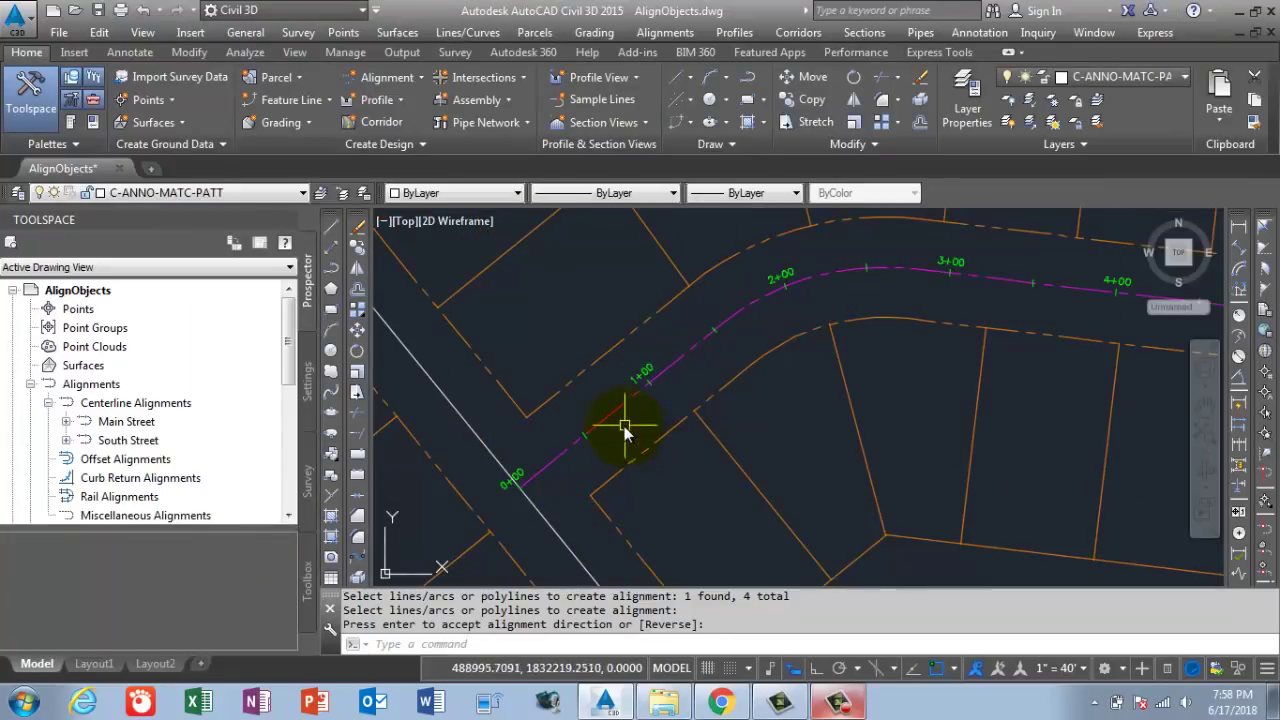
pyautogui.press('Return')
pyautogui.click(585, 433)
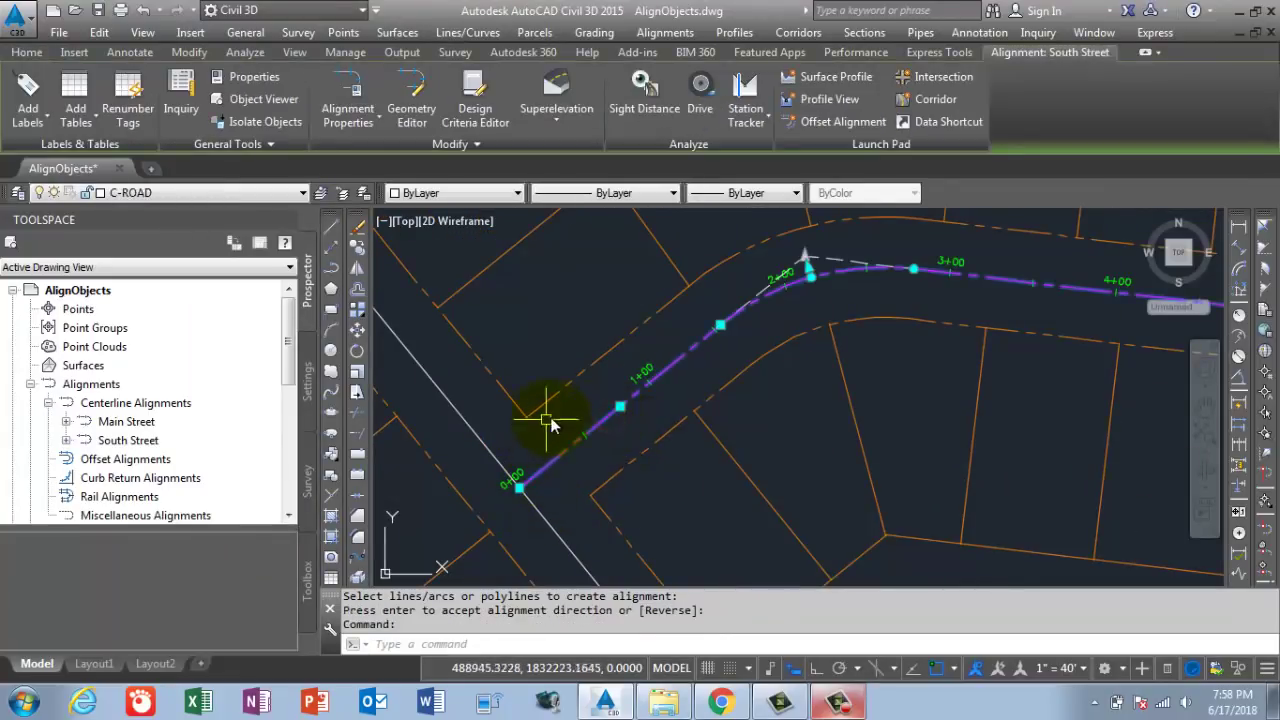
# - Examine the South Street alignment's grips, curve and station labels, comparing them with Main Street's geometry point labels, leaving nothing selected
pyautogui.scroll(3, 520, 492)
pyautogui.scroll(-2, 520, 492)
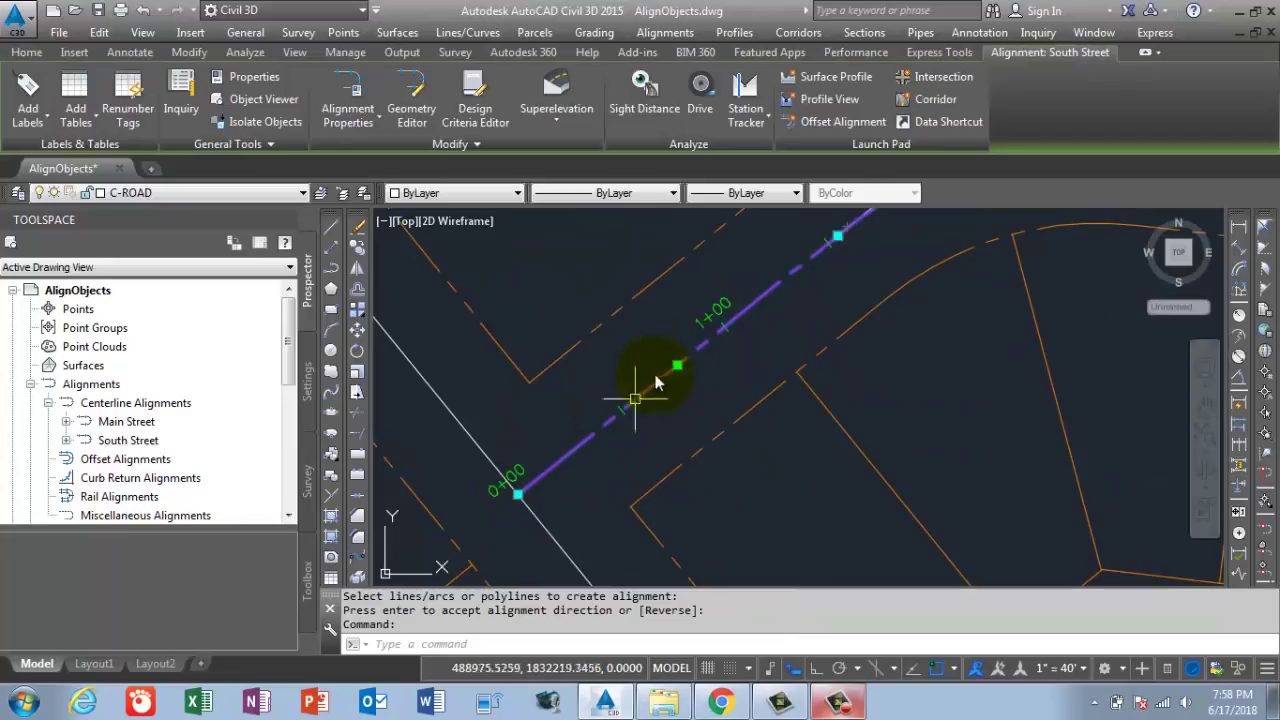
pyautogui.scroll(-2, 632, 418)
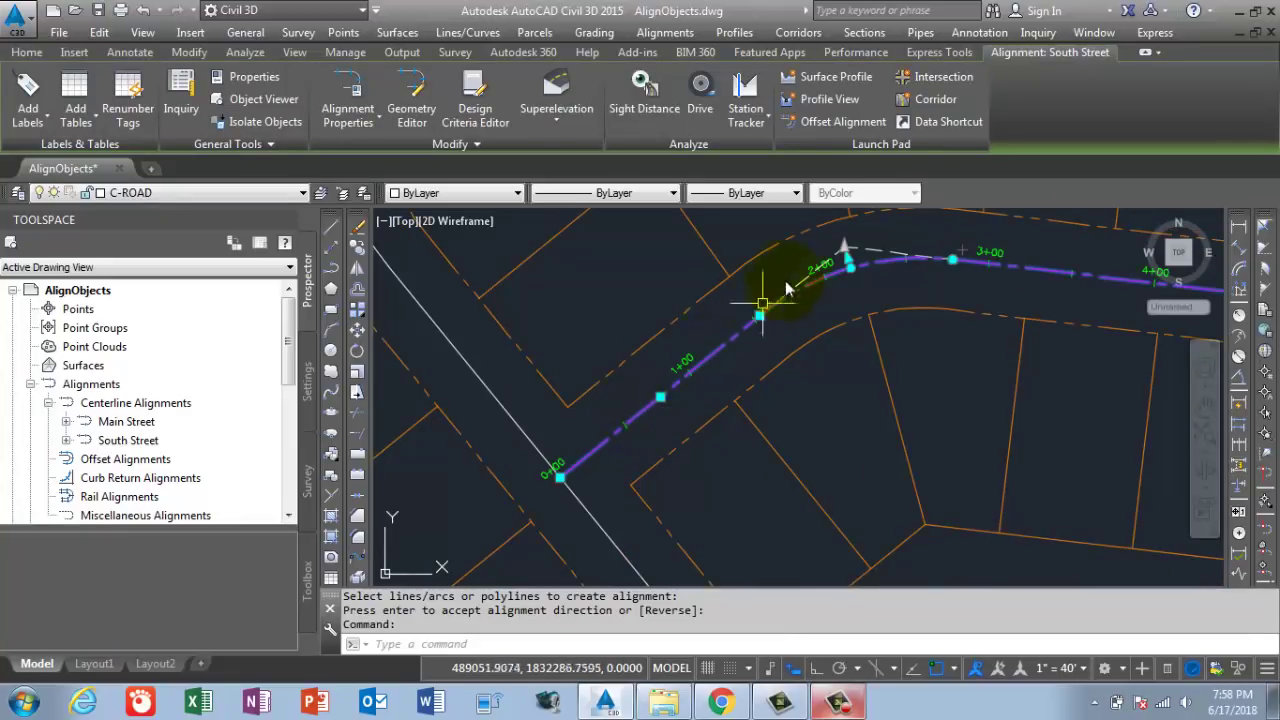
pyautogui.scroll(3, 840, 250)
pyautogui.scroll(-3, 812, 318)
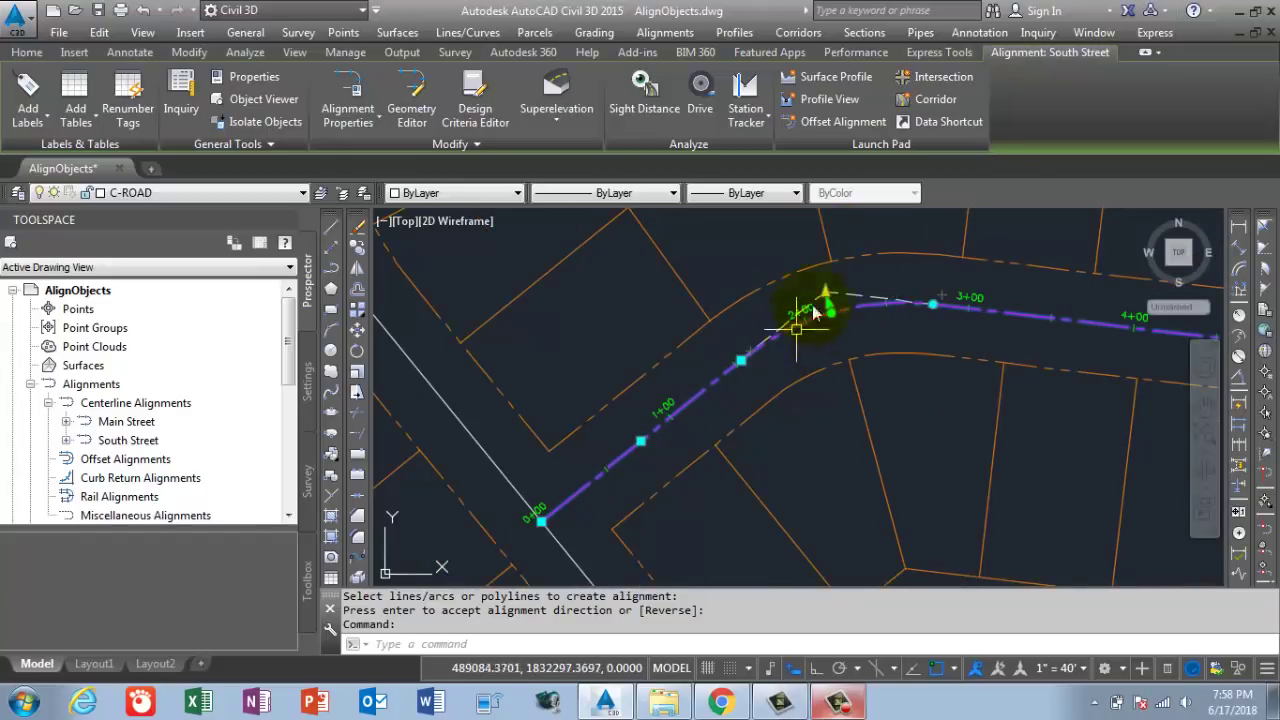
pyautogui.scroll(-2, 772, 430)
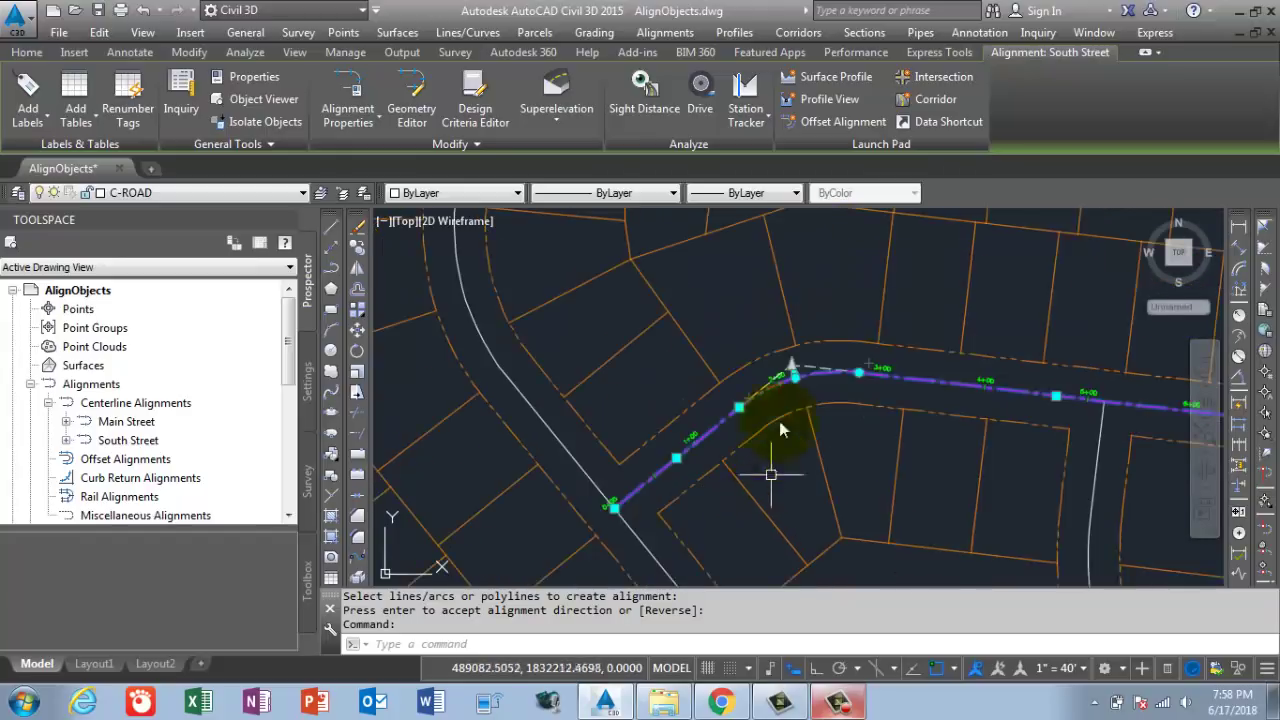
pyautogui.scroll(-1, 623, 447)
pyautogui.scroll(2, 445, 458)
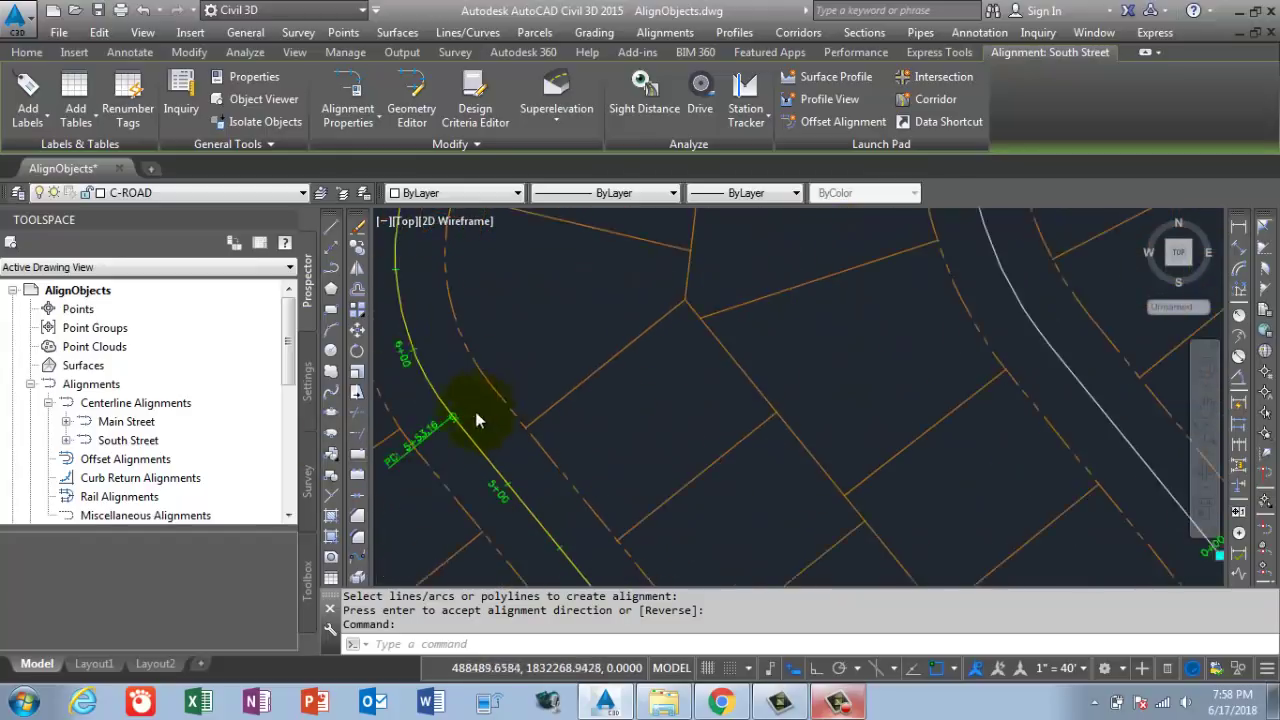
pyautogui.scroll(-3, 457, 434)
pyautogui.scroll(3, 712, 428)
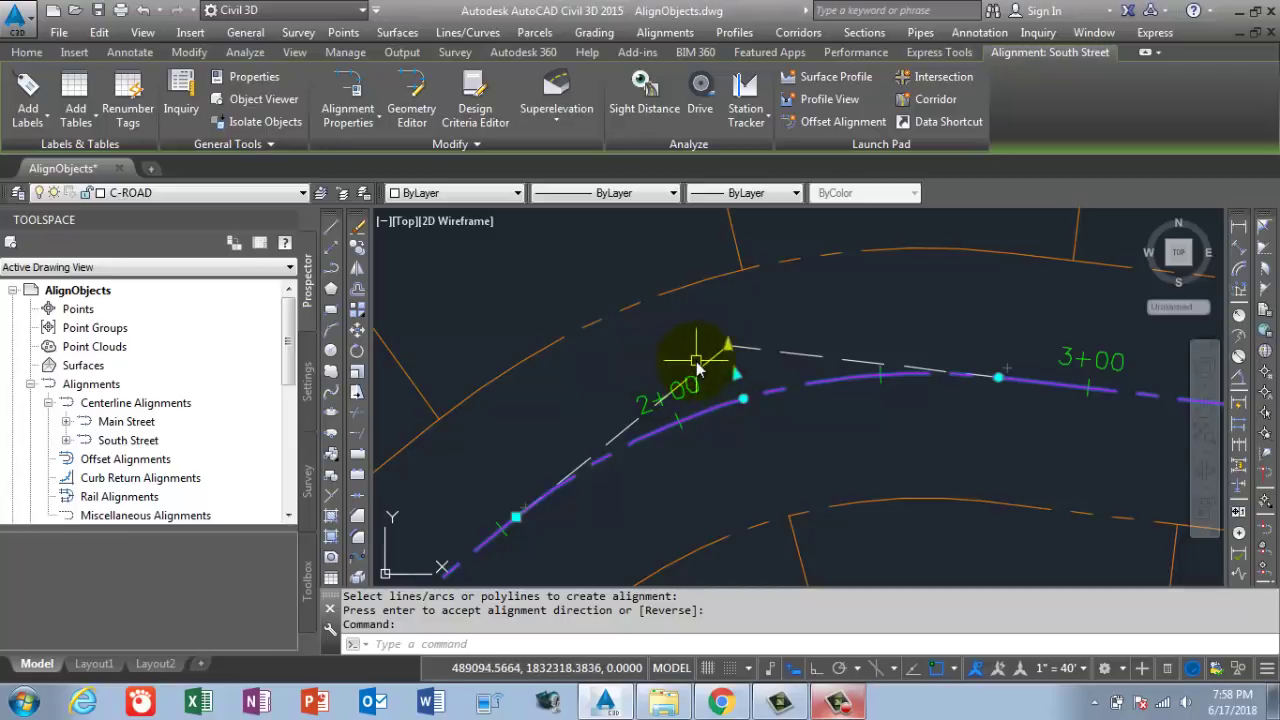
pyautogui.scroll(1, 700, 368)
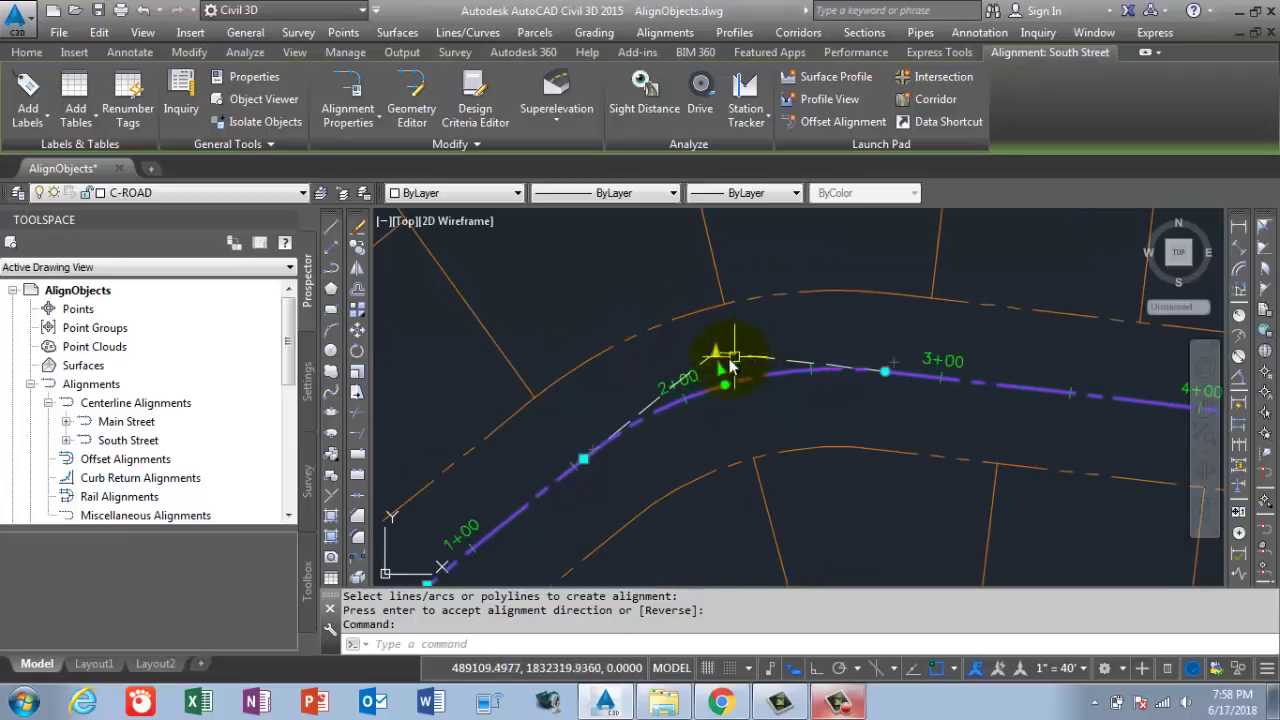
pyautogui.scroll(1, 706, 371)
pyautogui.scroll(-3, 740, 360)
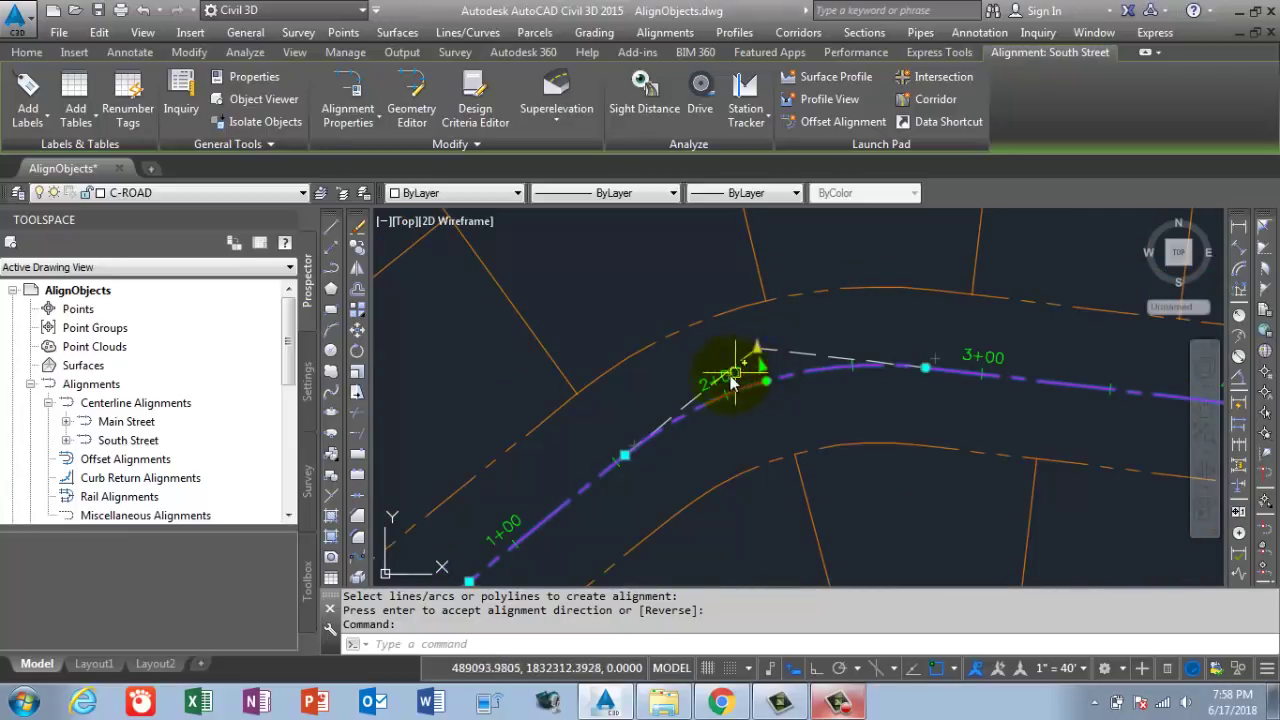
pyautogui.scroll(-4, 770, 365)
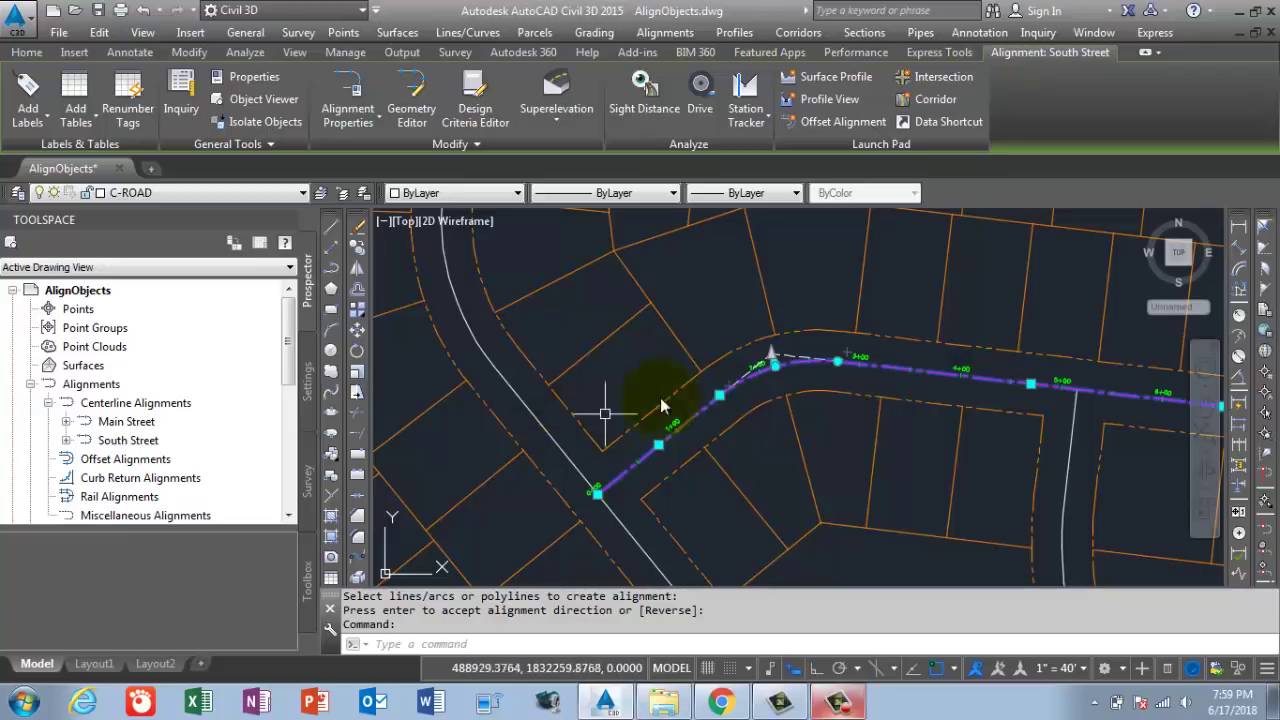
pyautogui.scroll(4, 770, 366)
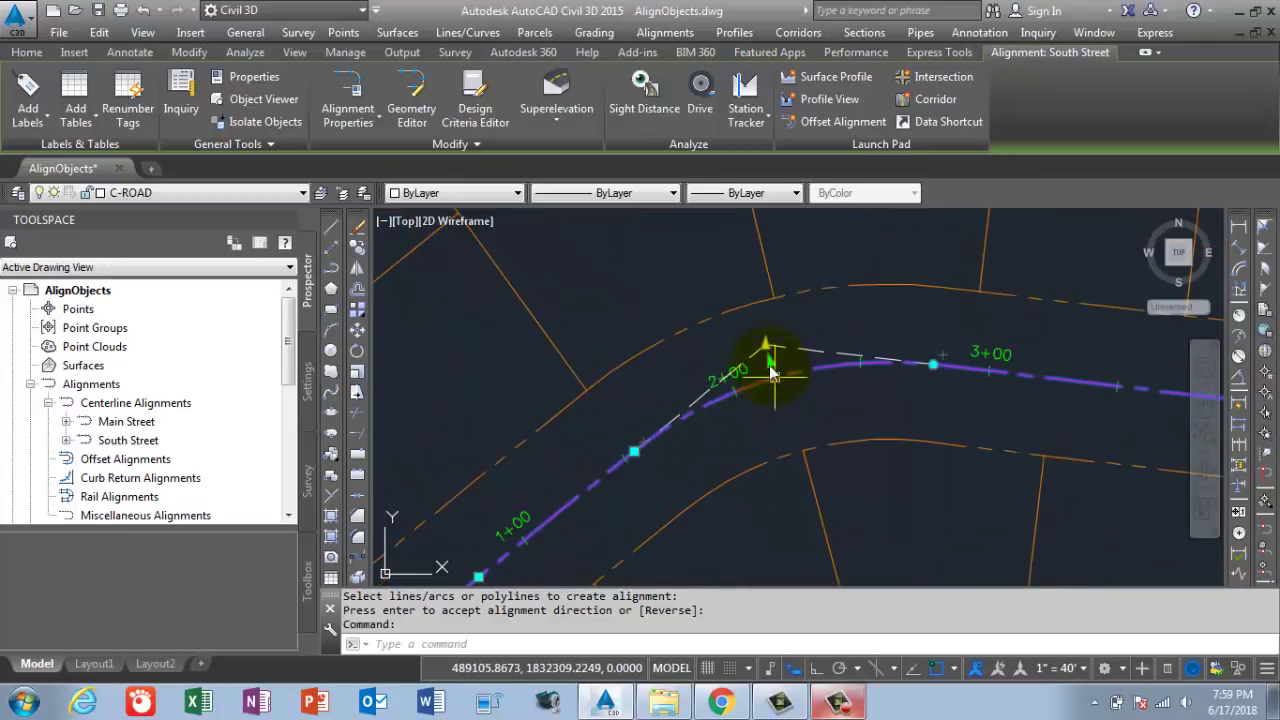
pyautogui.scroll(-3, 770, 372)
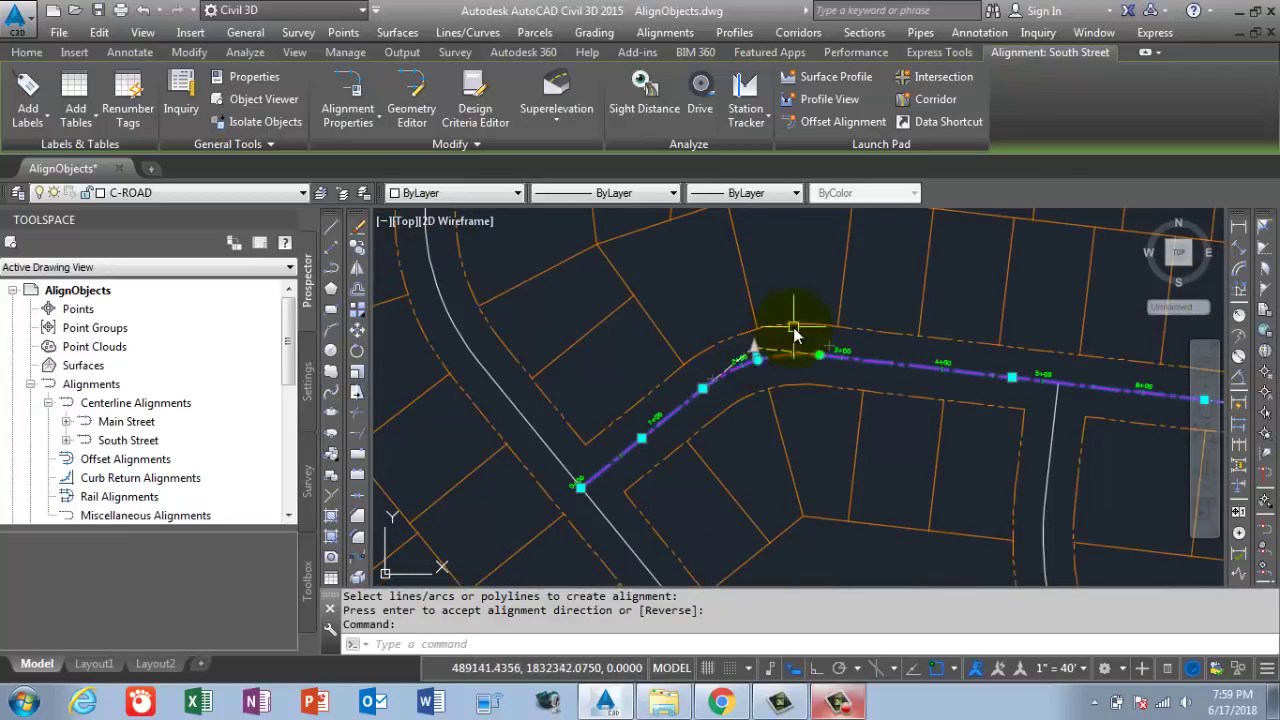
pyautogui.scroll(-2, 766, 386)
pyautogui.scroll(2, 826, 366)
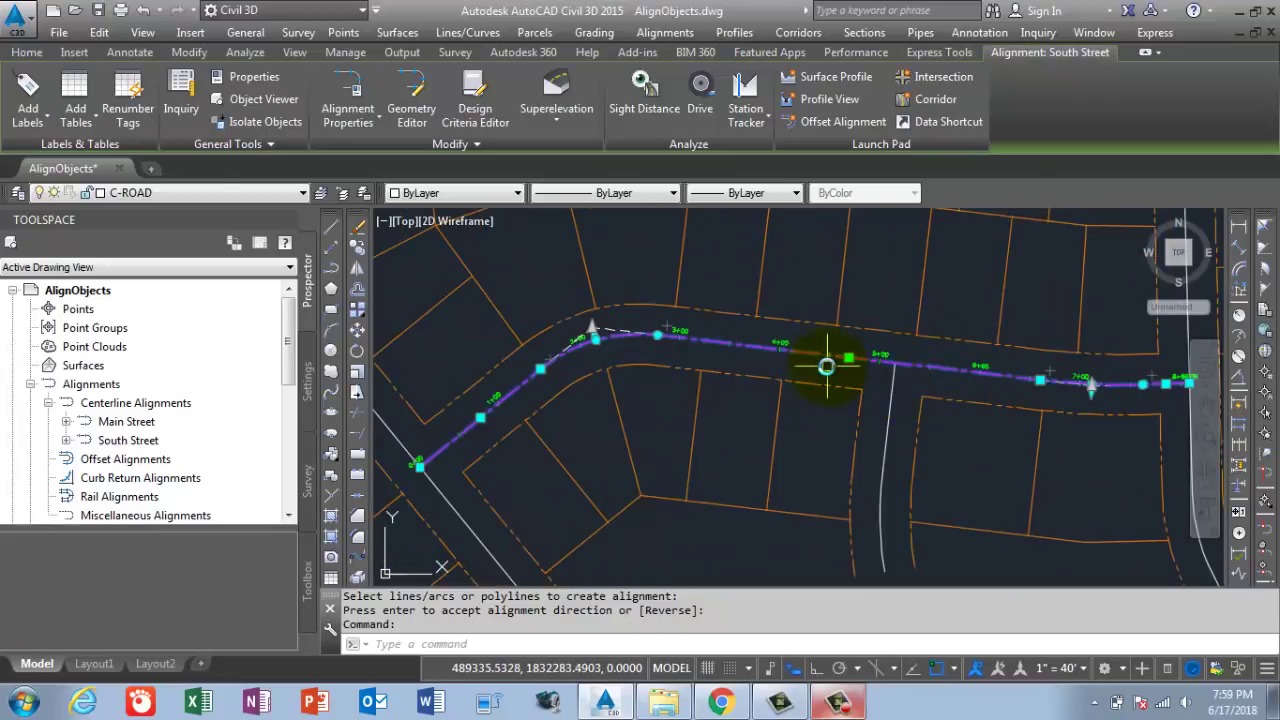
pyautogui.press('Escape')
pyautogui.click(589, 346)
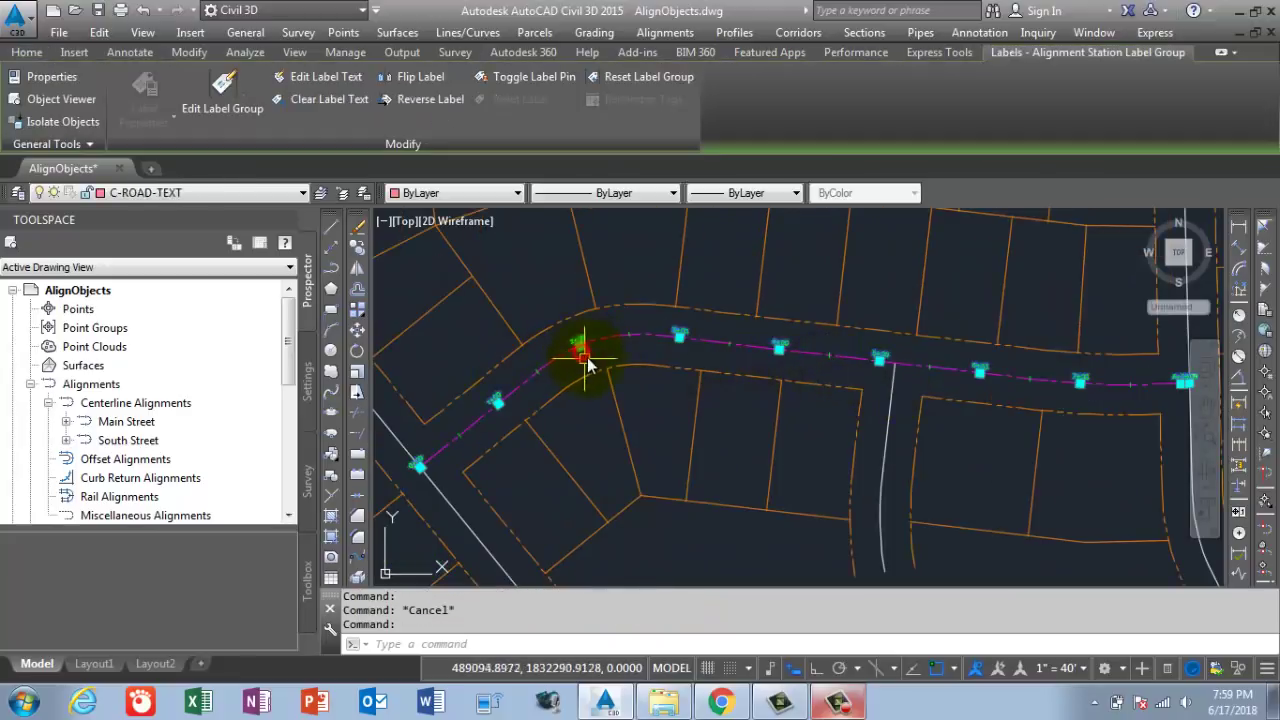
pyautogui.press('Escape')
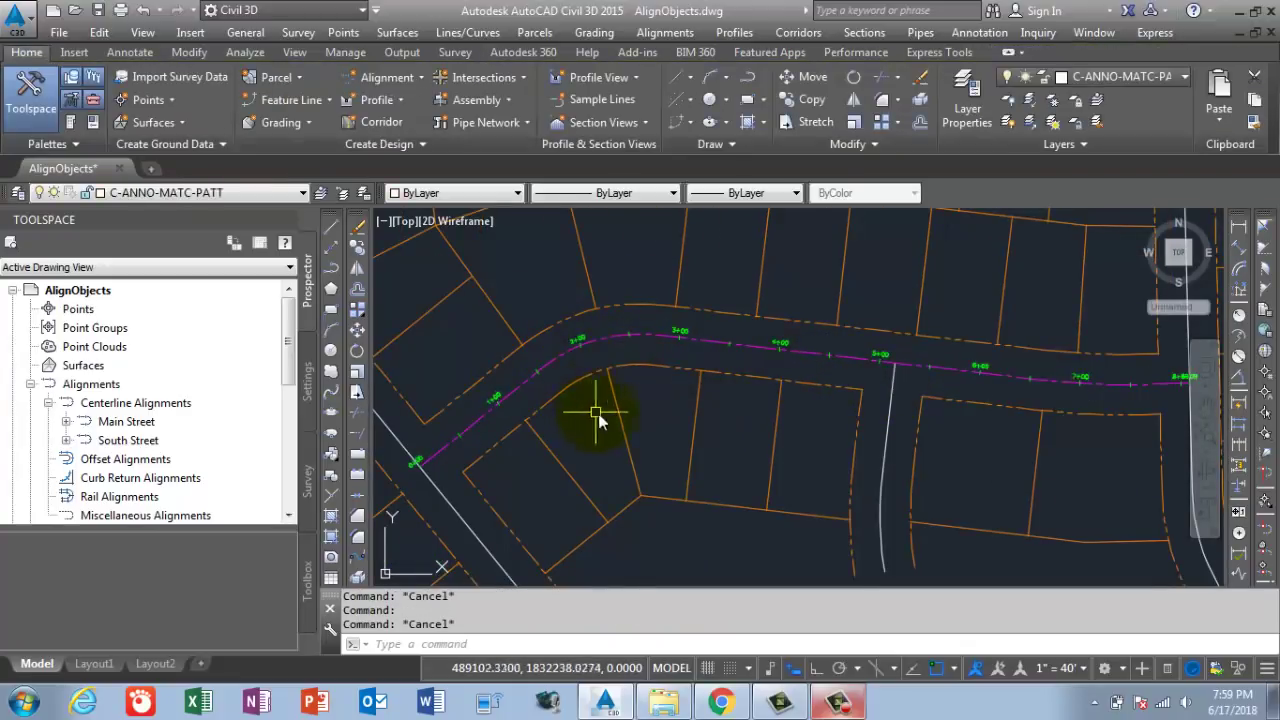
# - Examine the start stations of South Street and Main Street and the junctions of the unconverted middle road with both alignments
pyautogui.scroll(-3, 548, 457)
pyautogui.moveTo(534, 453)
pyautogui.mouseDown(button='middle')
pyautogui.moveTo(576, 416)
pyautogui.moveTo(755, 431)
pyautogui.mouseUp(button='middle')
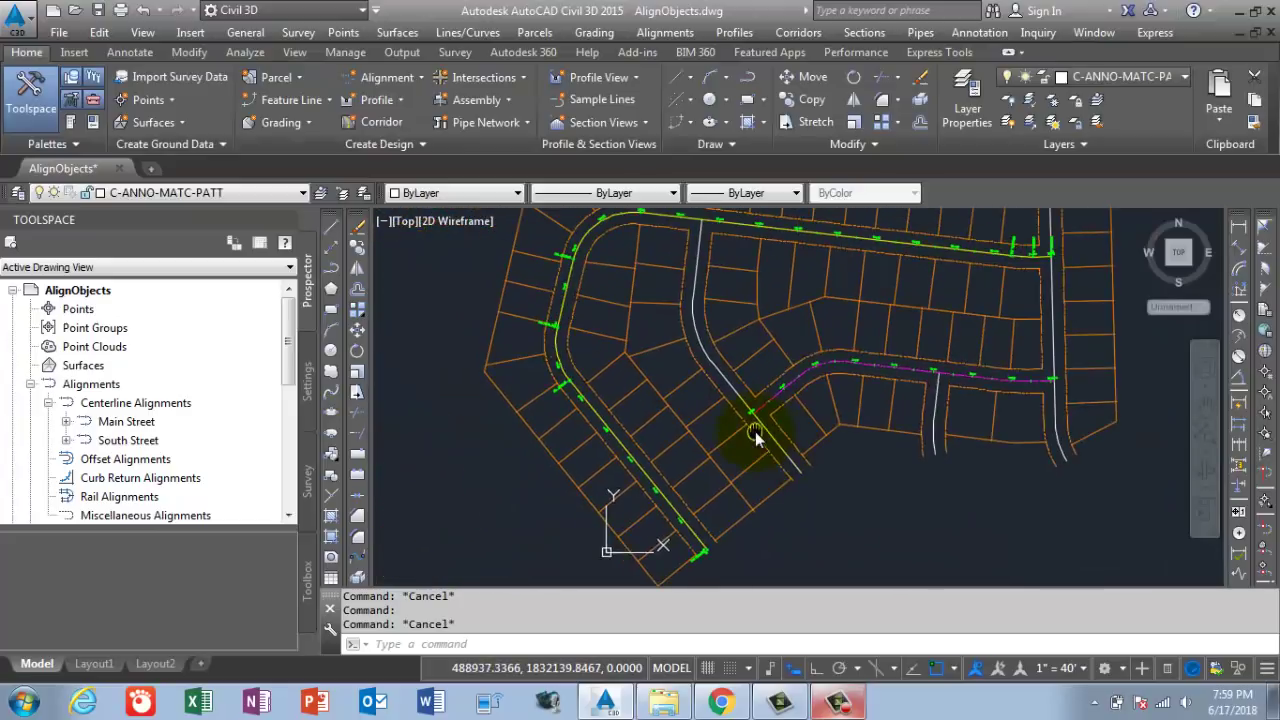
pyautogui.scroll(3, 752, 413)
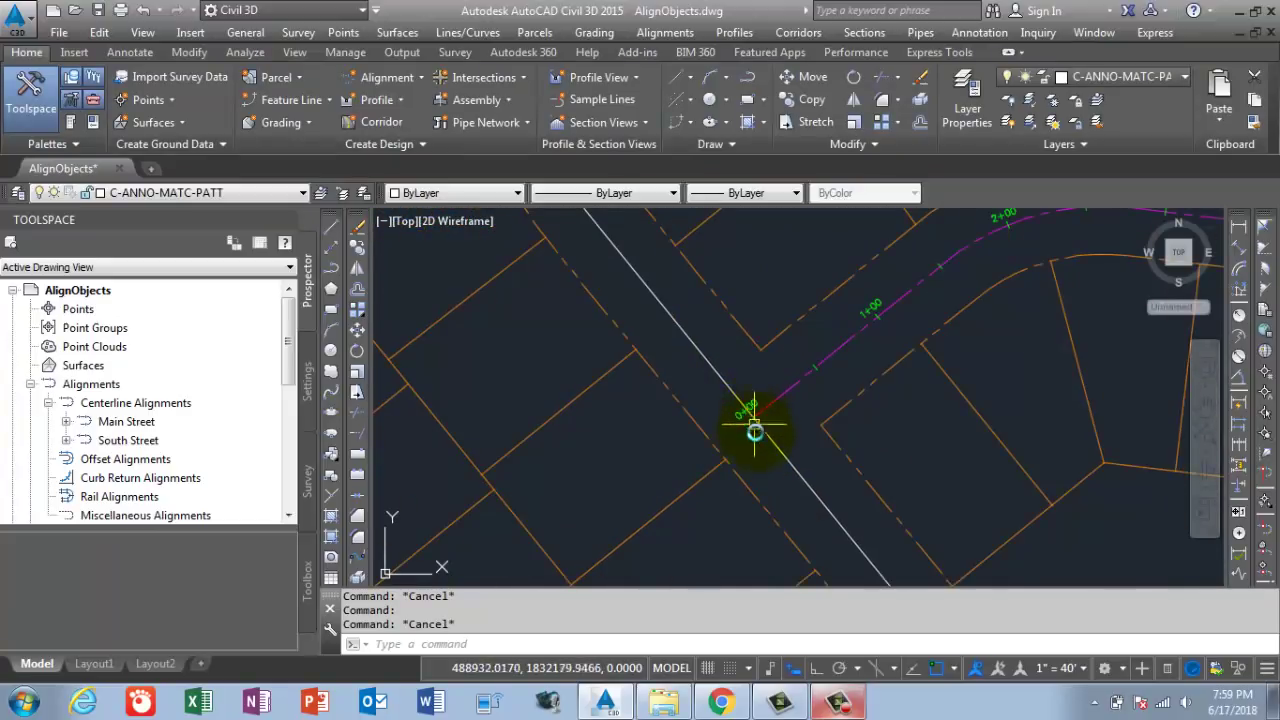
pyautogui.scroll(-2, 758, 409)
pyautogui.scroll(3, 714, 557)
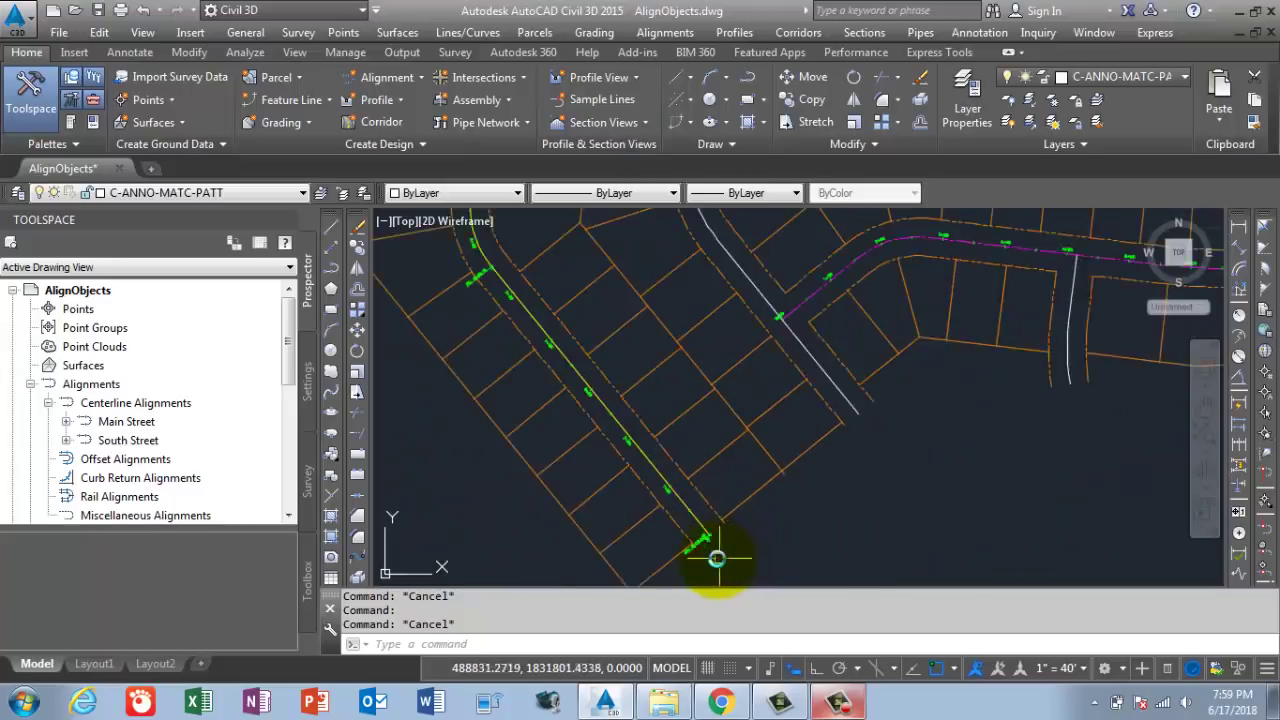
pyautogui.scroll(-3, 729, 429)
pyautogui.scroll(4, 737, 400)
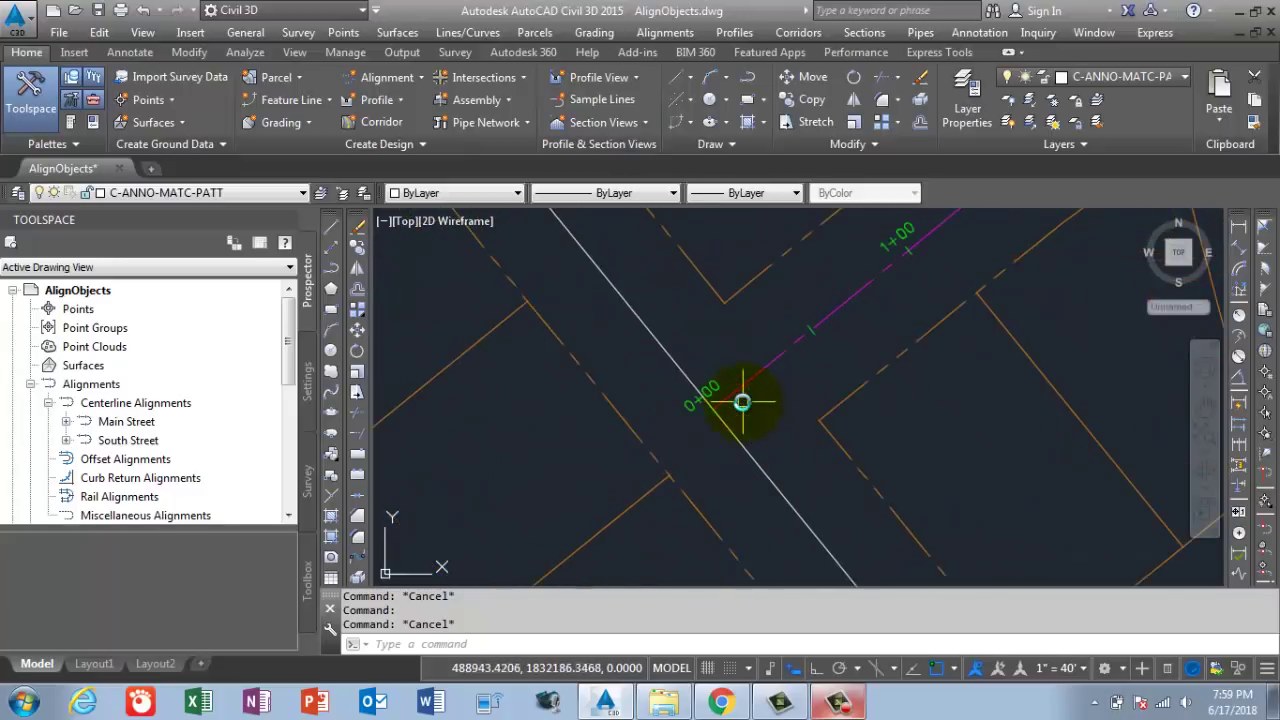
pyautogui.scroll(-5, 728, 418)
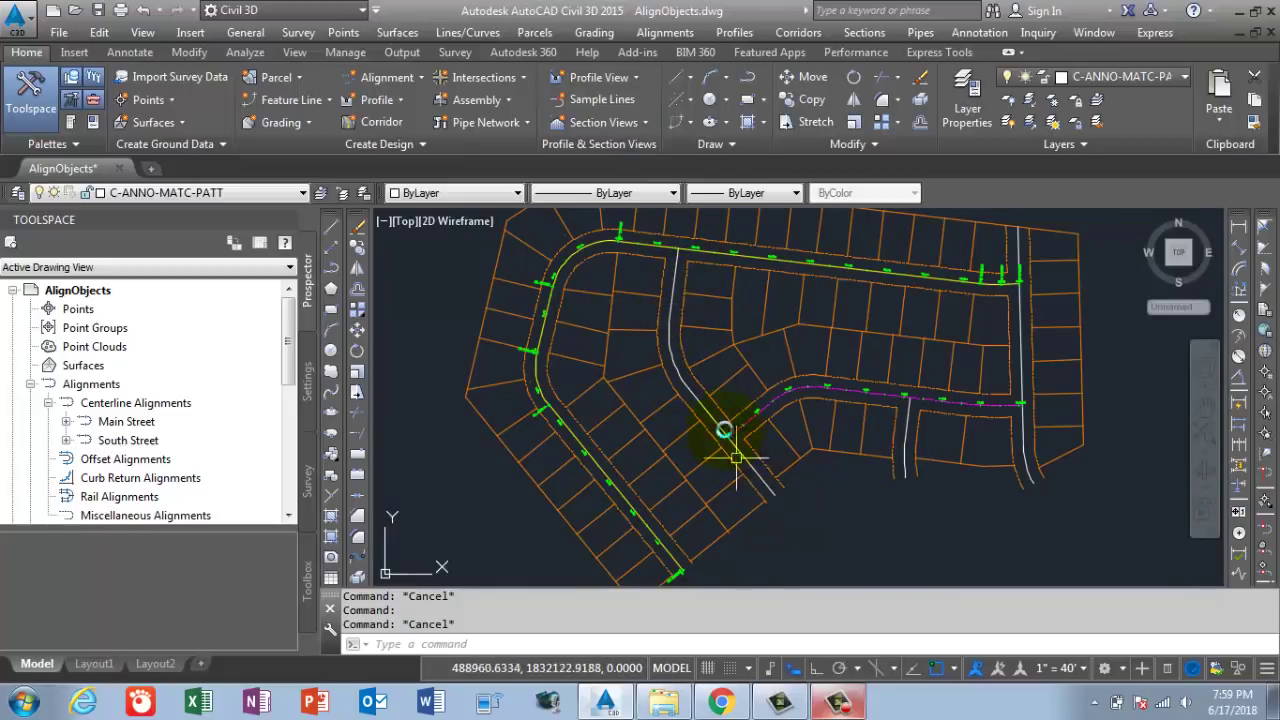
pyautogui.scroll(5, 677, 253)
pyautogui.scroll(-5, 677, 253)
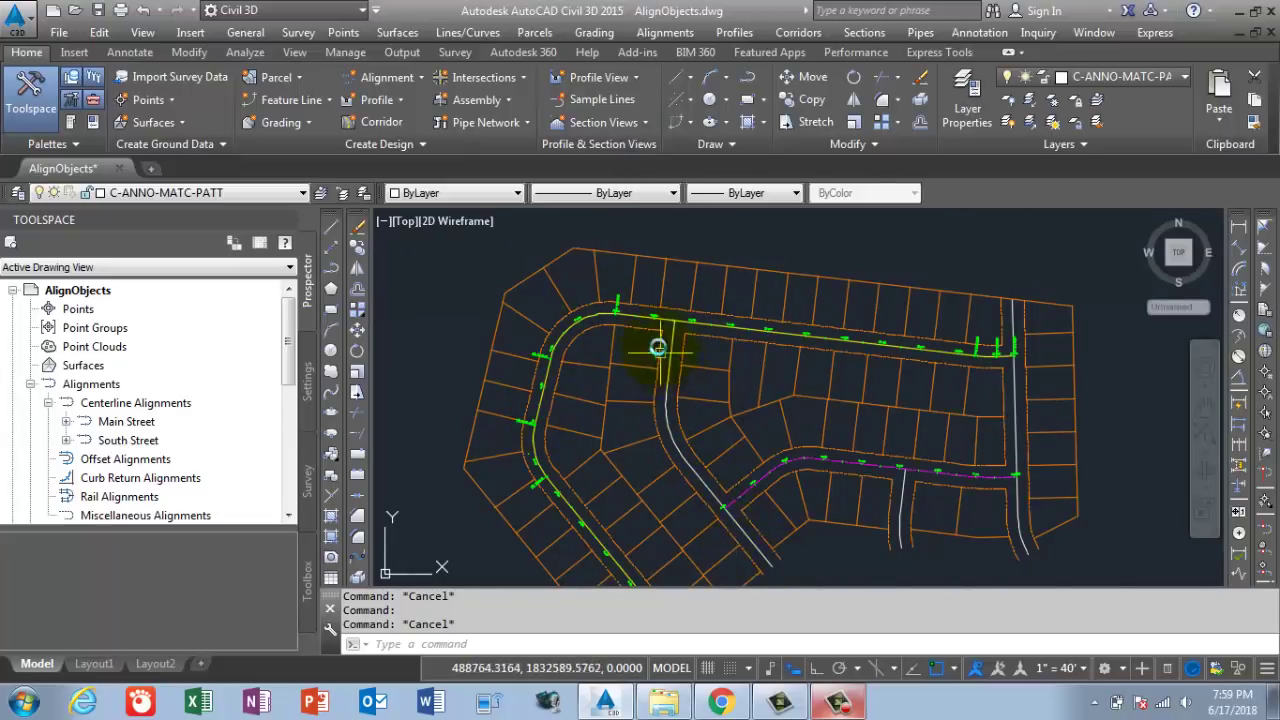
pyautogui.scroll(6, 665, 337)
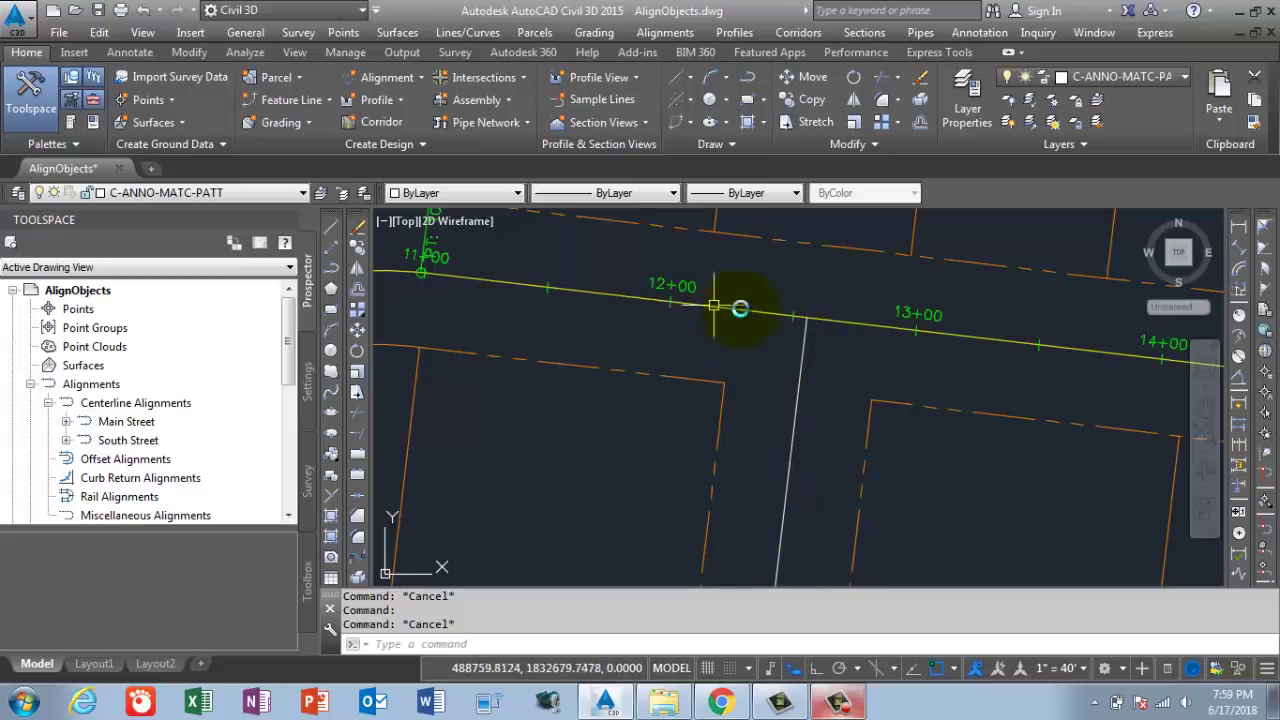
pyautogui.scroll(-5, 755, 290)
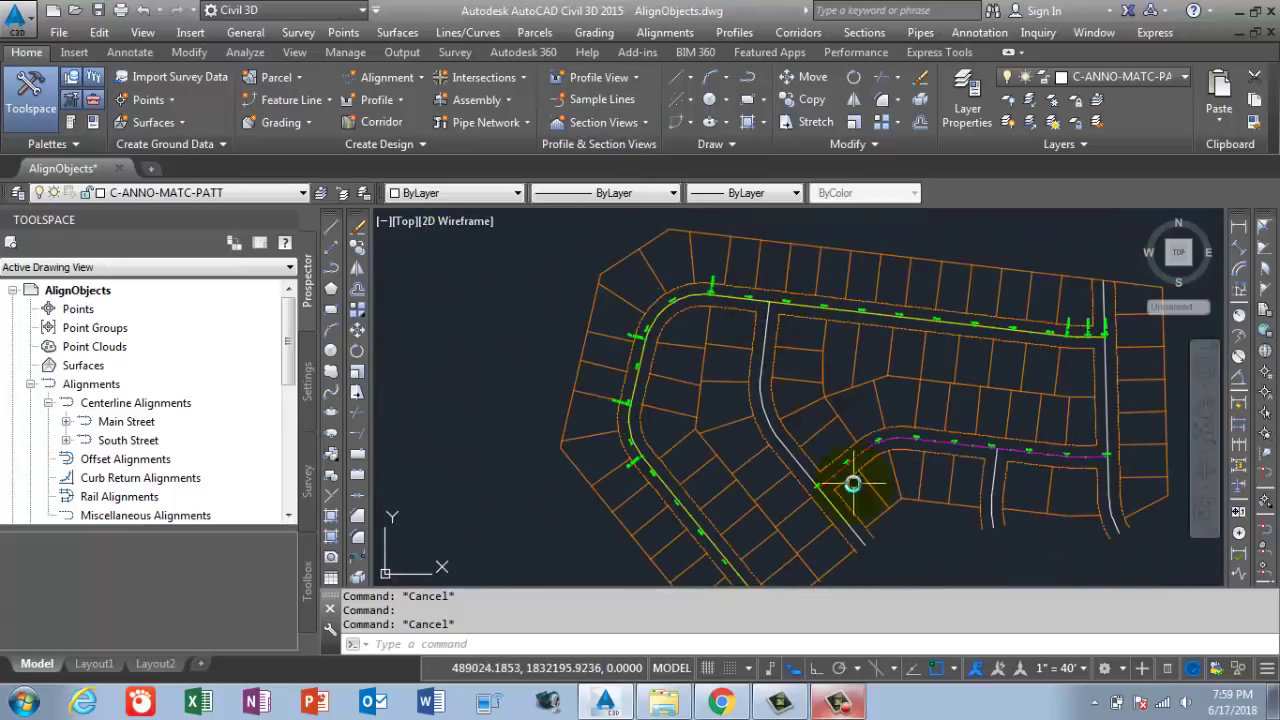
# - Start Create Alignment from Objects on the middle road's polyline between Main Street and South Street, reversing the proposed direction
pyautogui.click(414, 86)
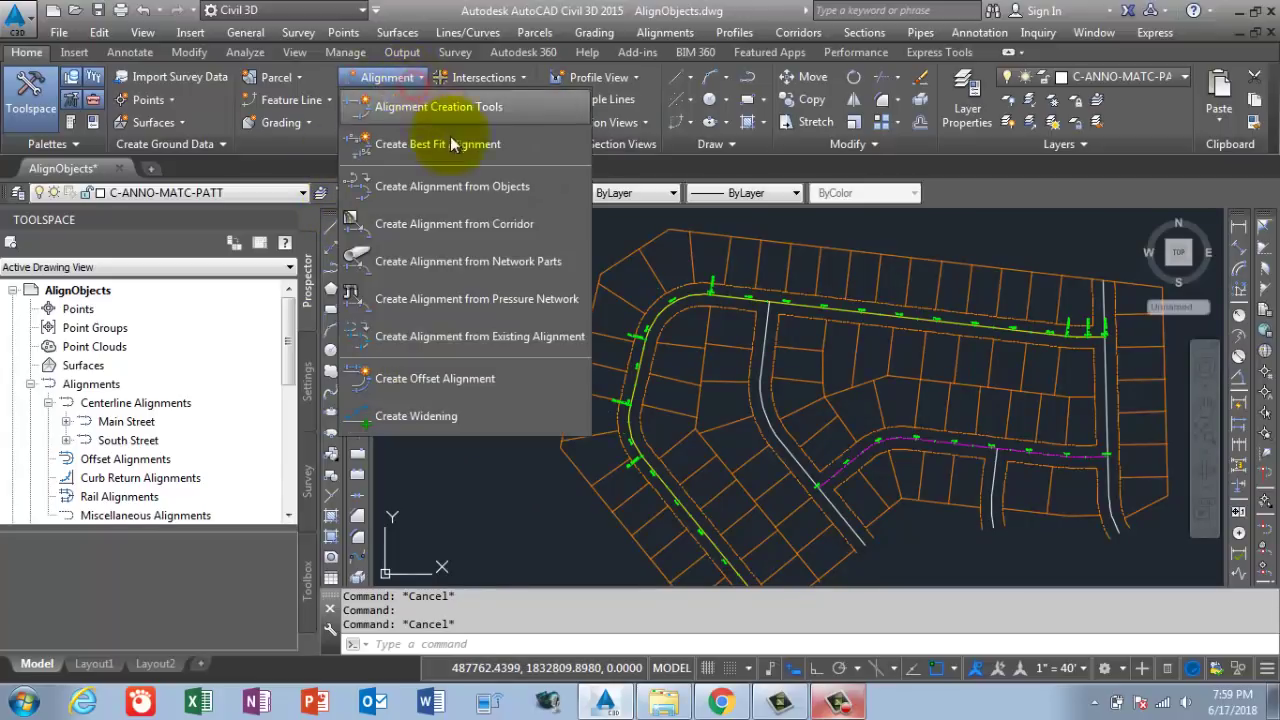
pyautogui.click(470, 198)
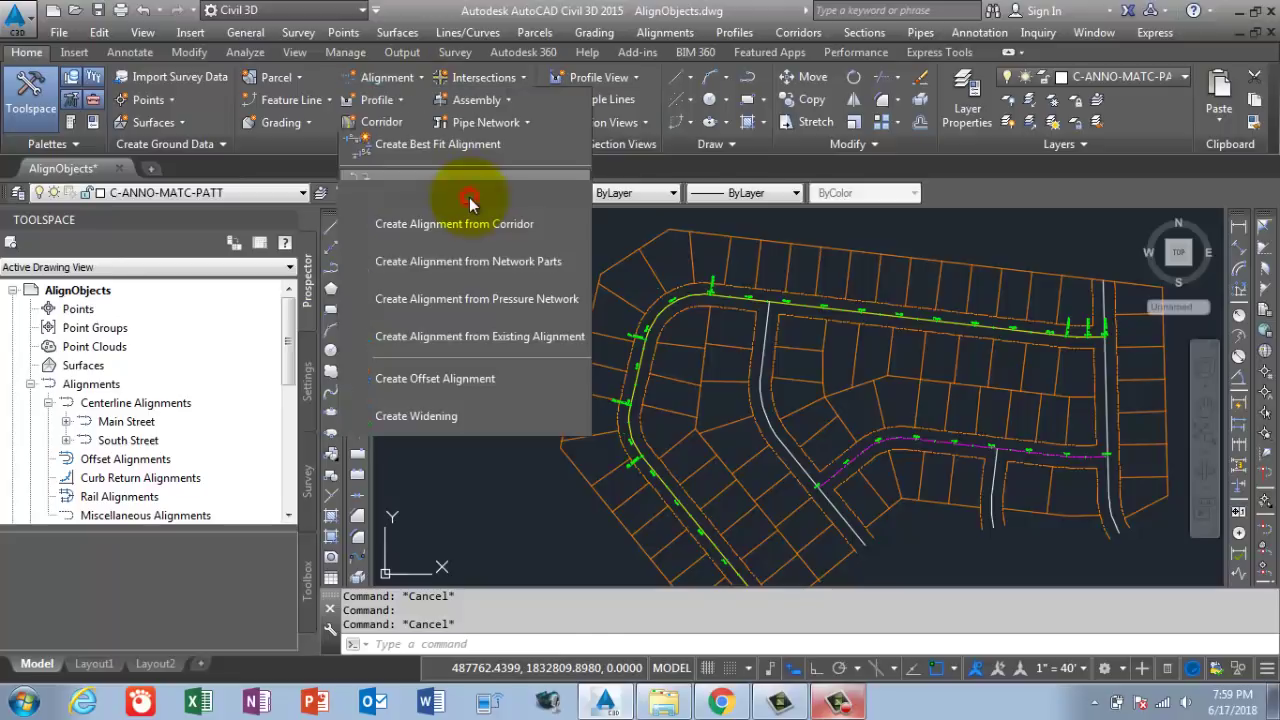
pyautogui.click(848, 530)
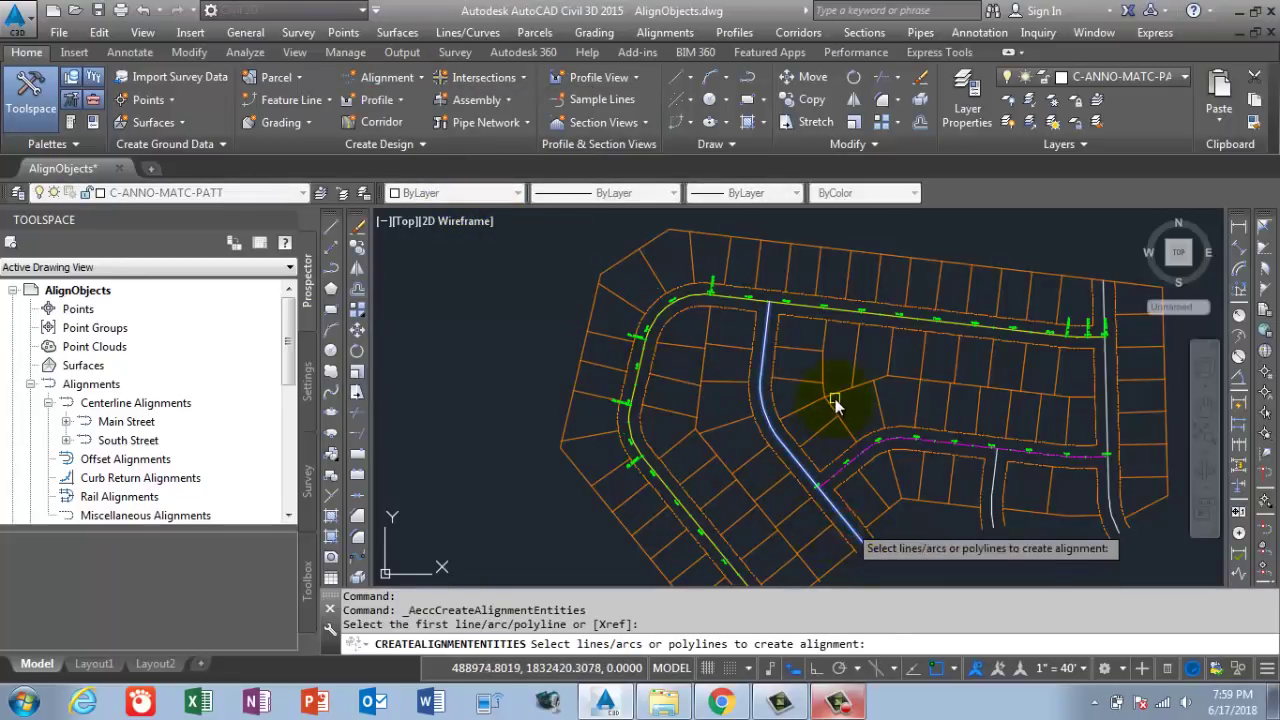
pyautogui.press('Return')
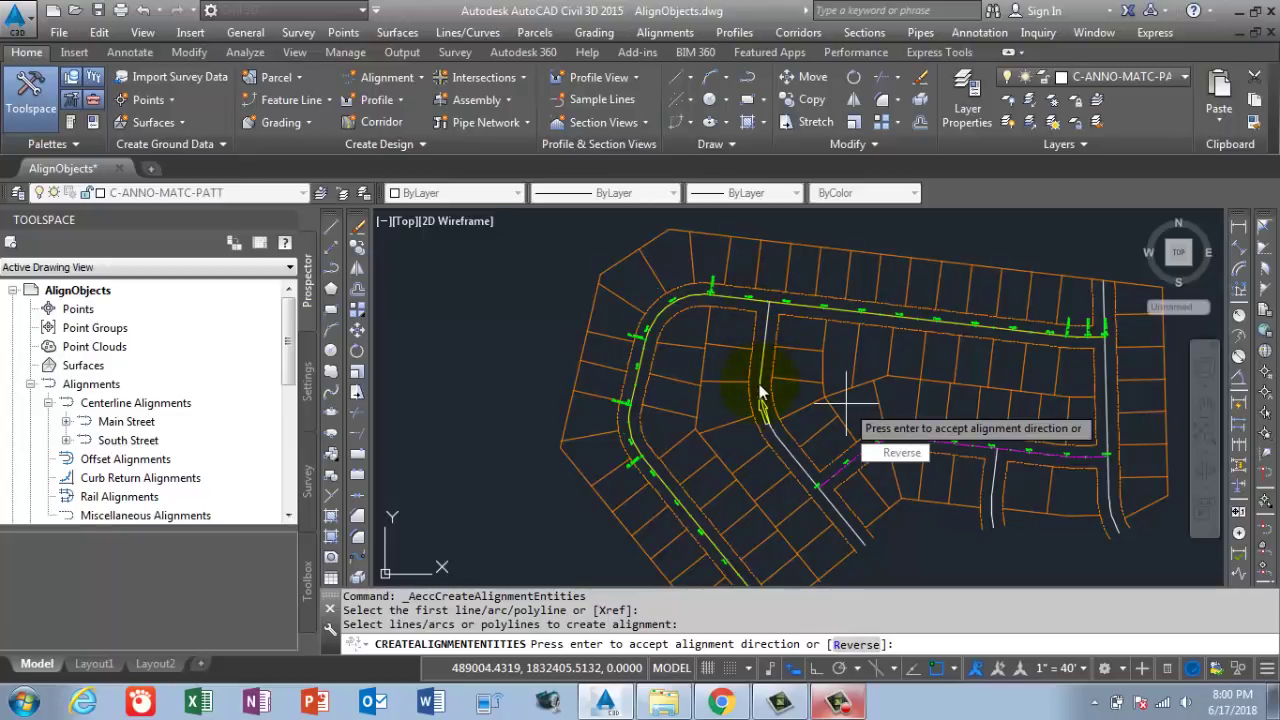
pyautogui.click(886, 452)
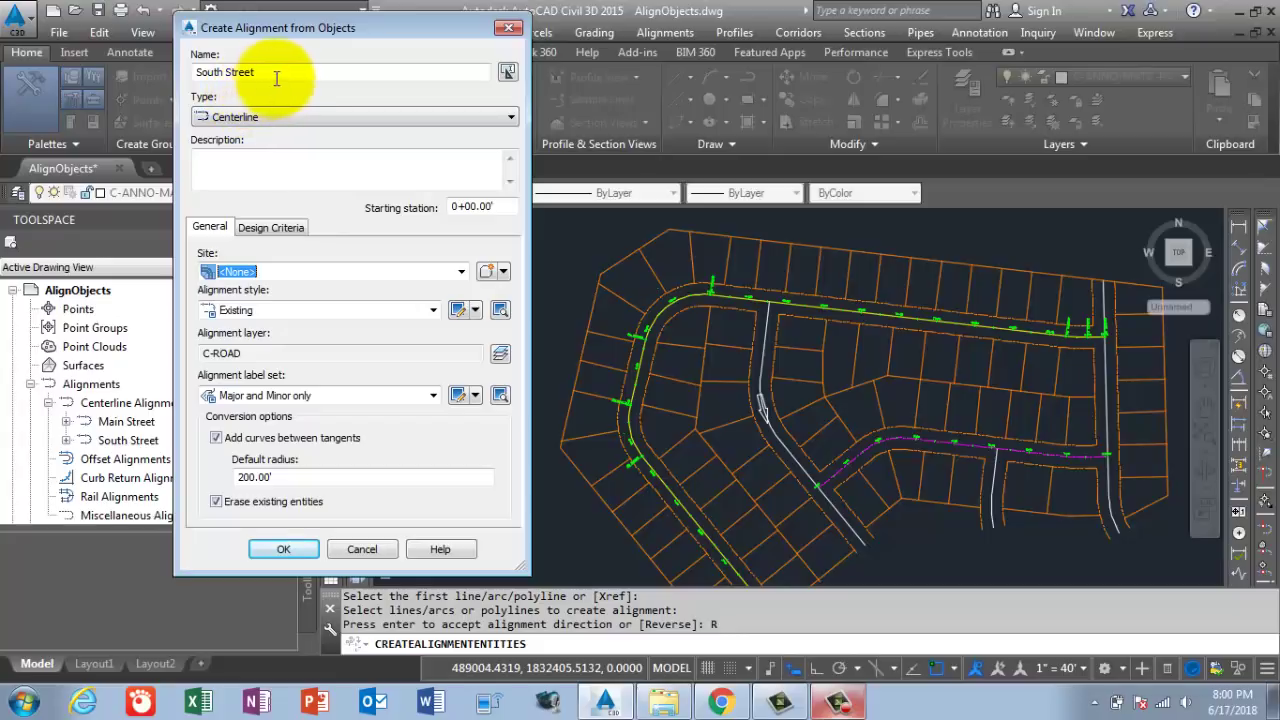
# - Name the new alignment Middle Street
pyautogui.moveTo(282, 75); pyautogui.dragTo(60, 72)
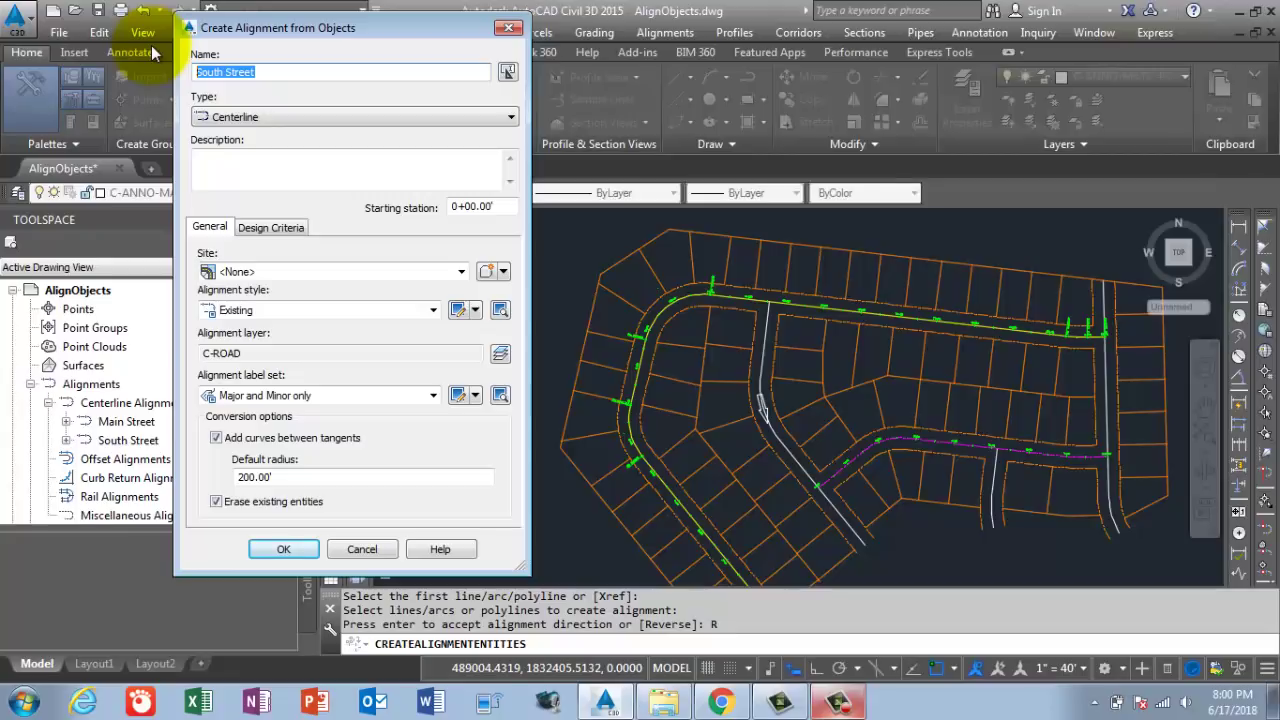
pyautogui.write('Middle Street')
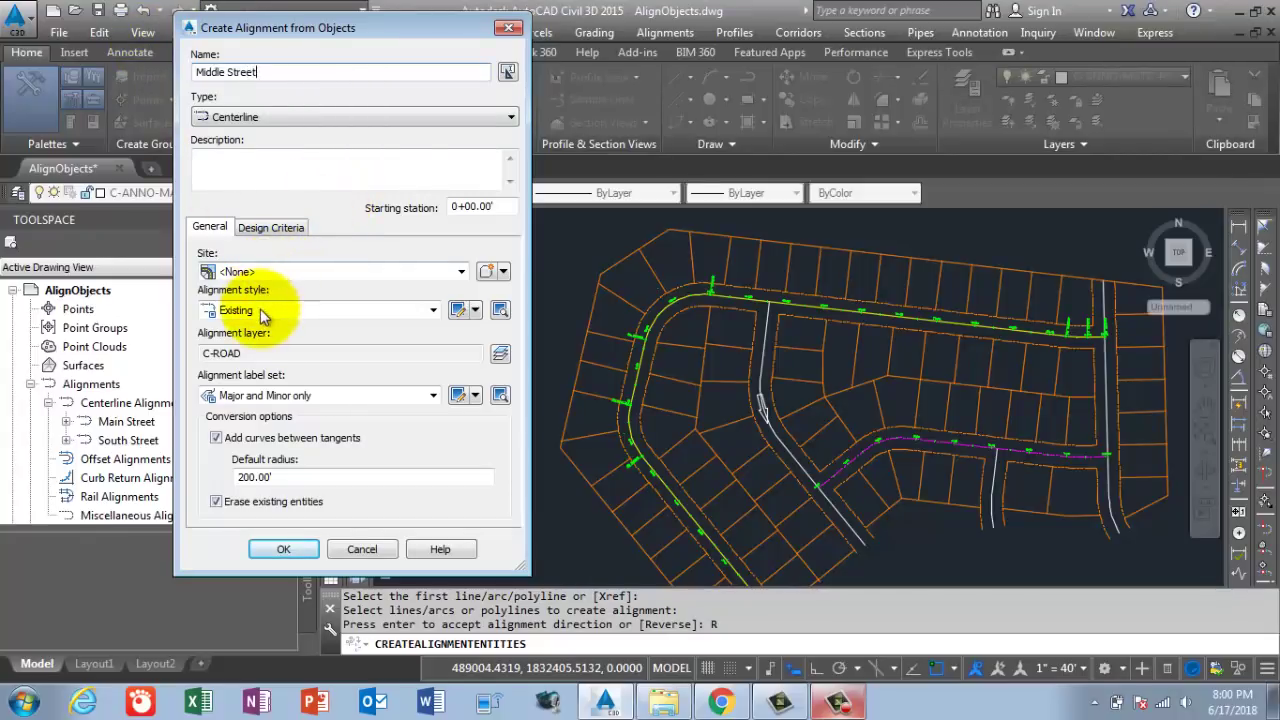
# - Set Middle Street's alignment style to Proposed and keep the label set at Major and Minor only
pyautogui.click(368, 308)
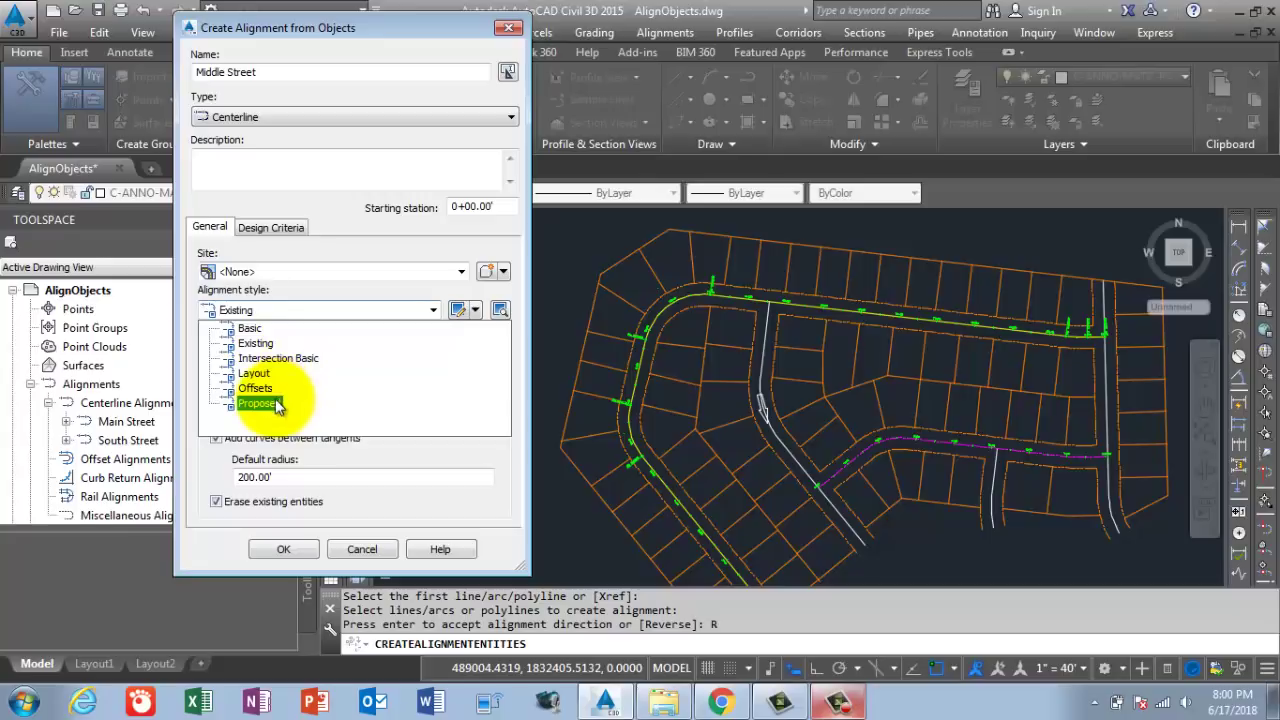
pyautogui.click(259, 403)
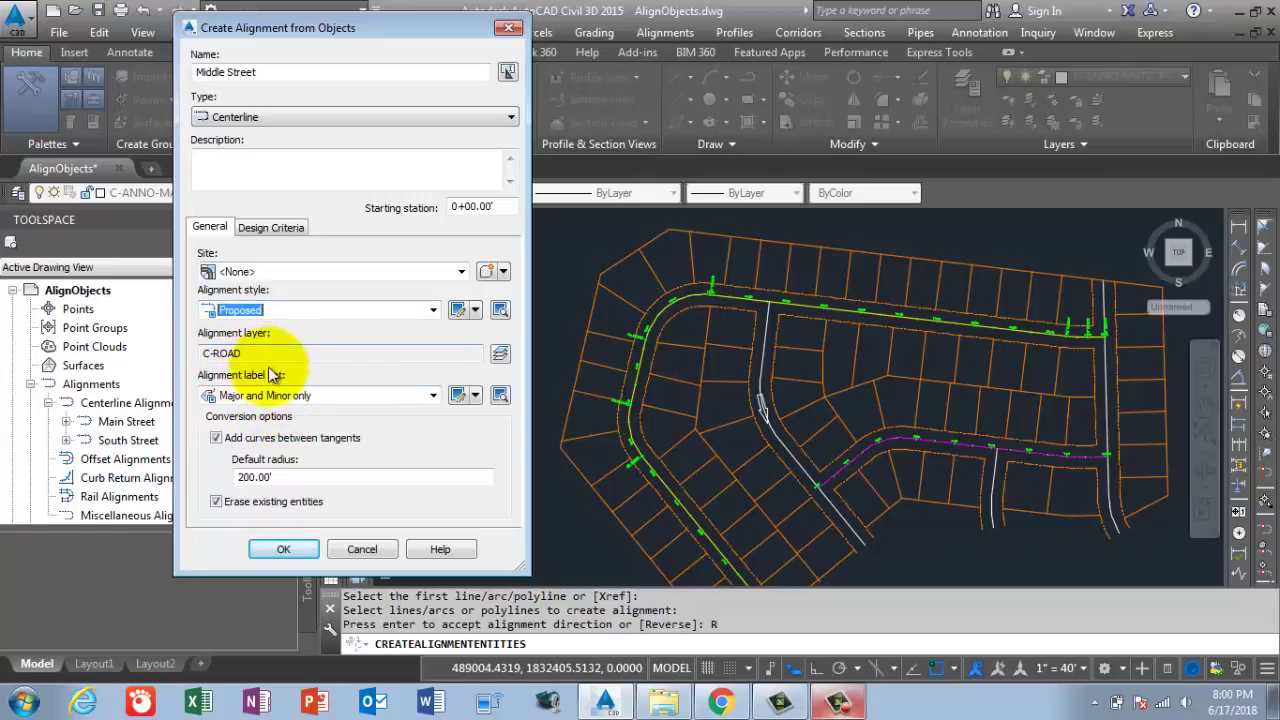
pyautogui.click(371, 400)
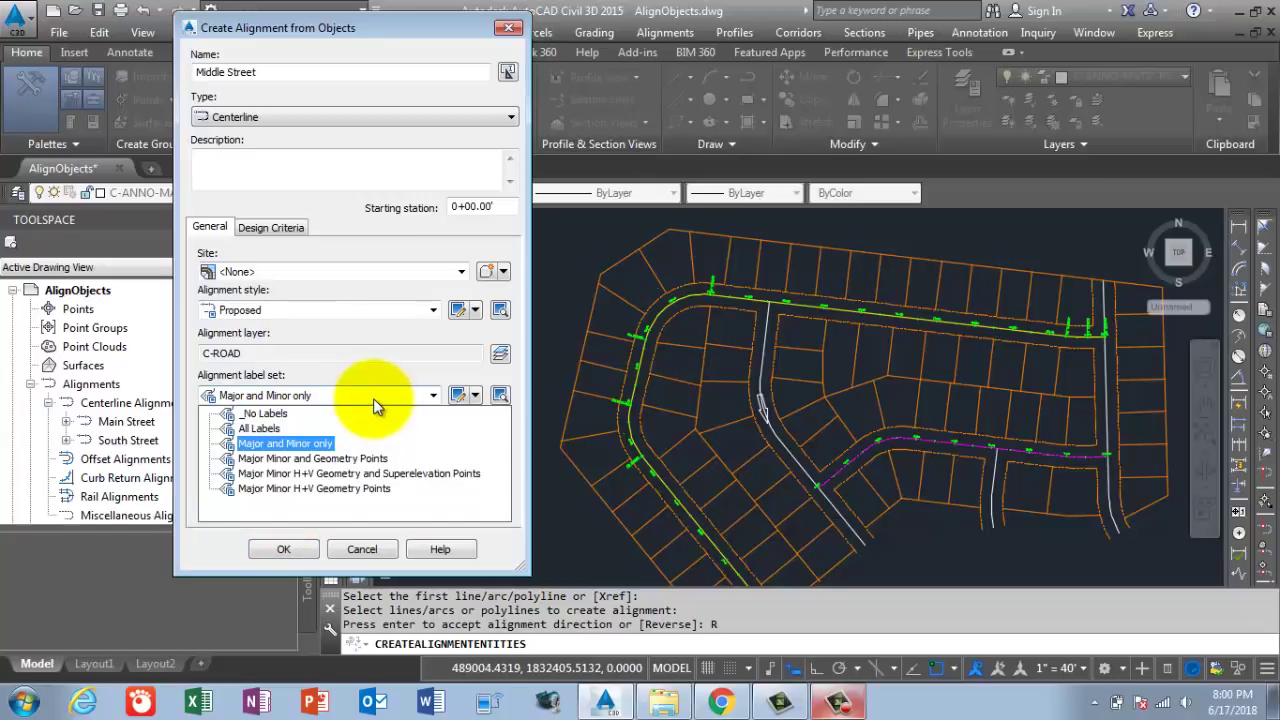
pyautogui.click(373, 398)
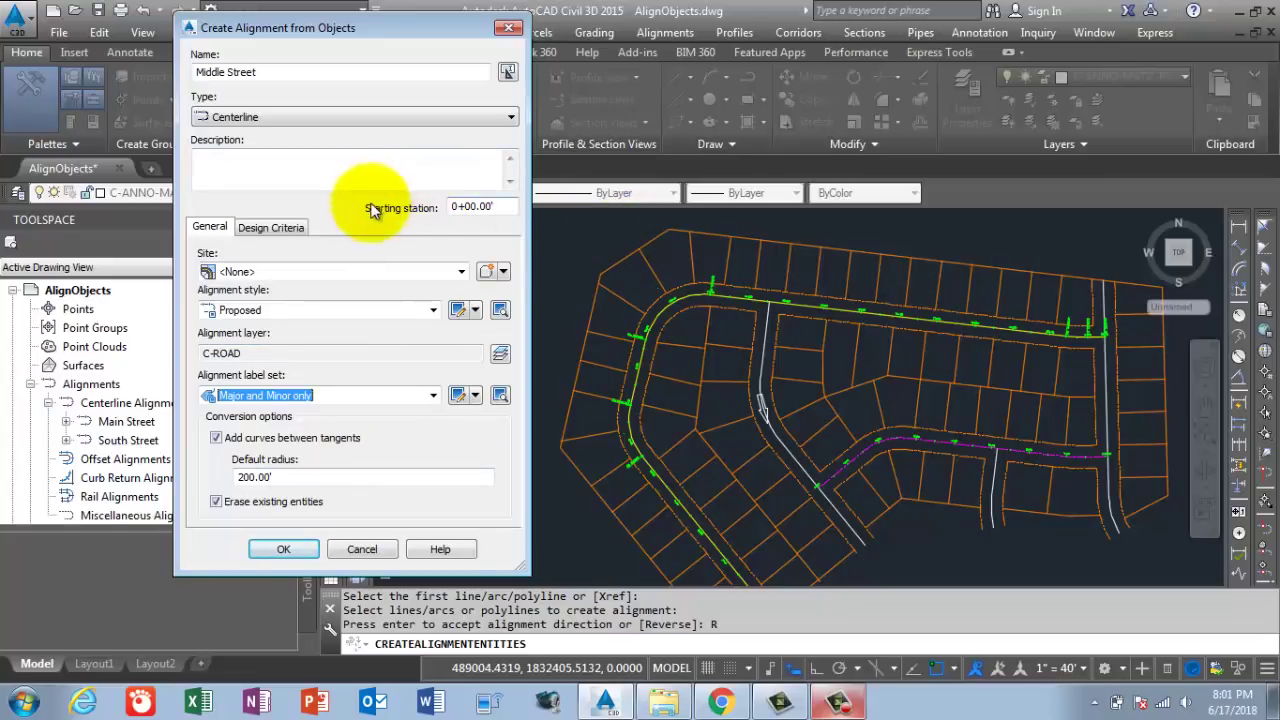
# - Create the Middle Street alignment with a starting station of 5+00 and without adding curves between tangents
pyautogui.click(490, 207)
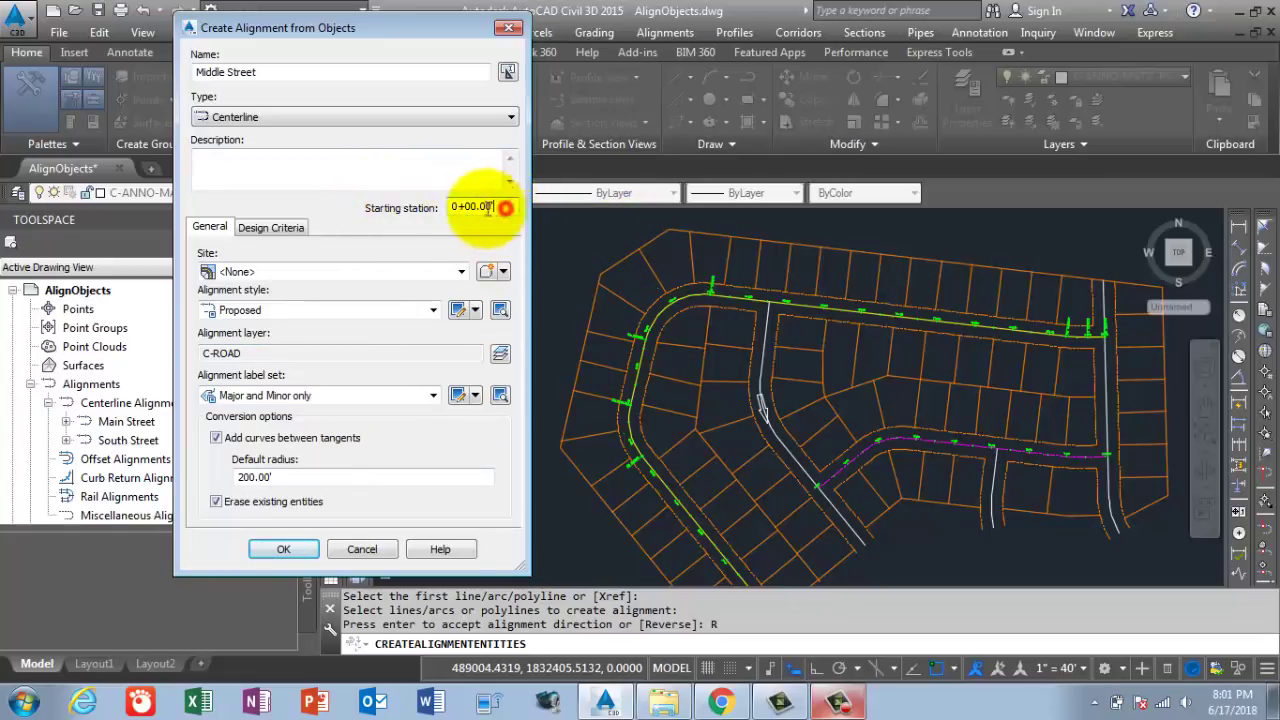
pyautogui.moveTo(490, 207); pyautogui.dragTo(422, 212)
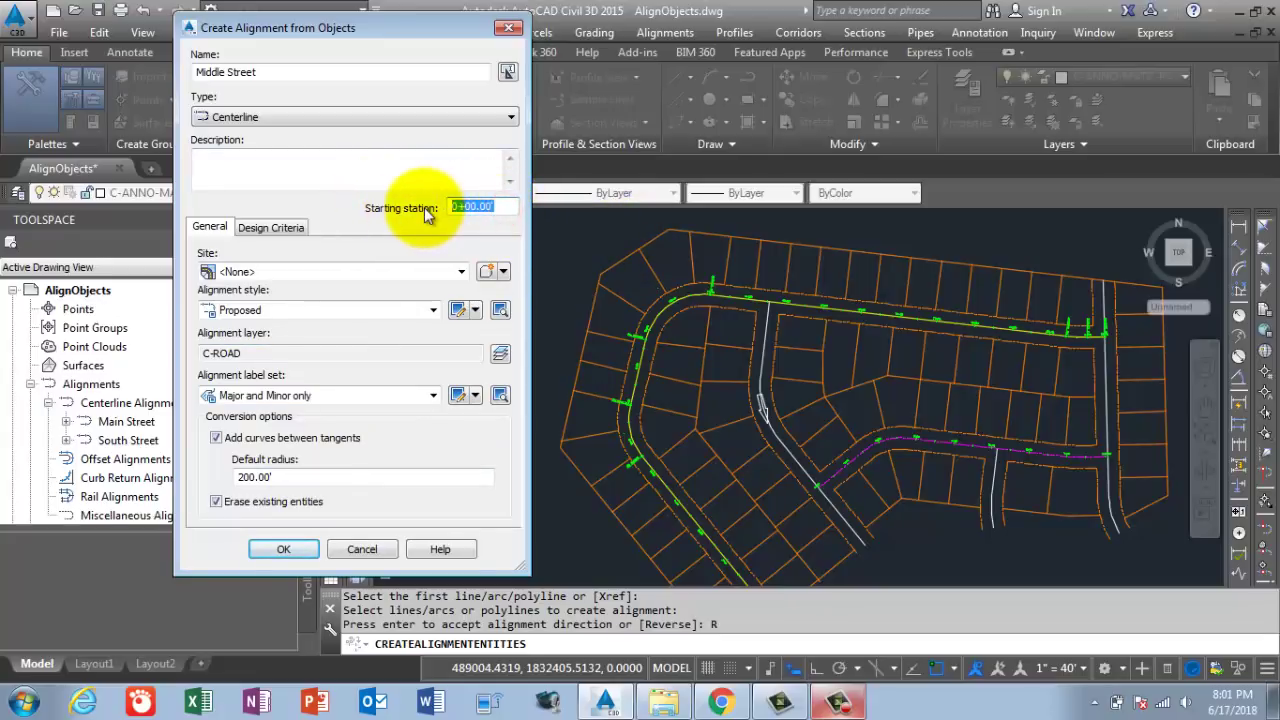
pyautogui.write('5')
pyautogui.write('00')
pyautogui.press('Tab')
pyautogui.click(421, 432)
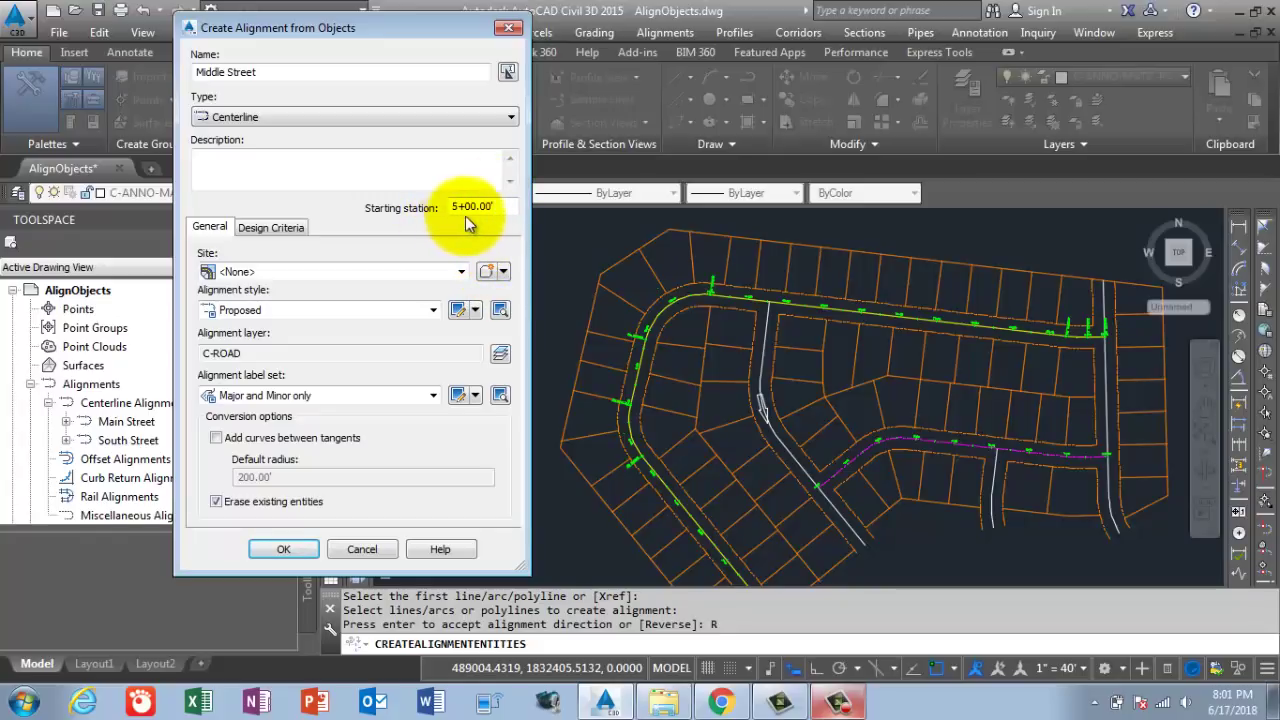
pyautogui.click(284, 549)
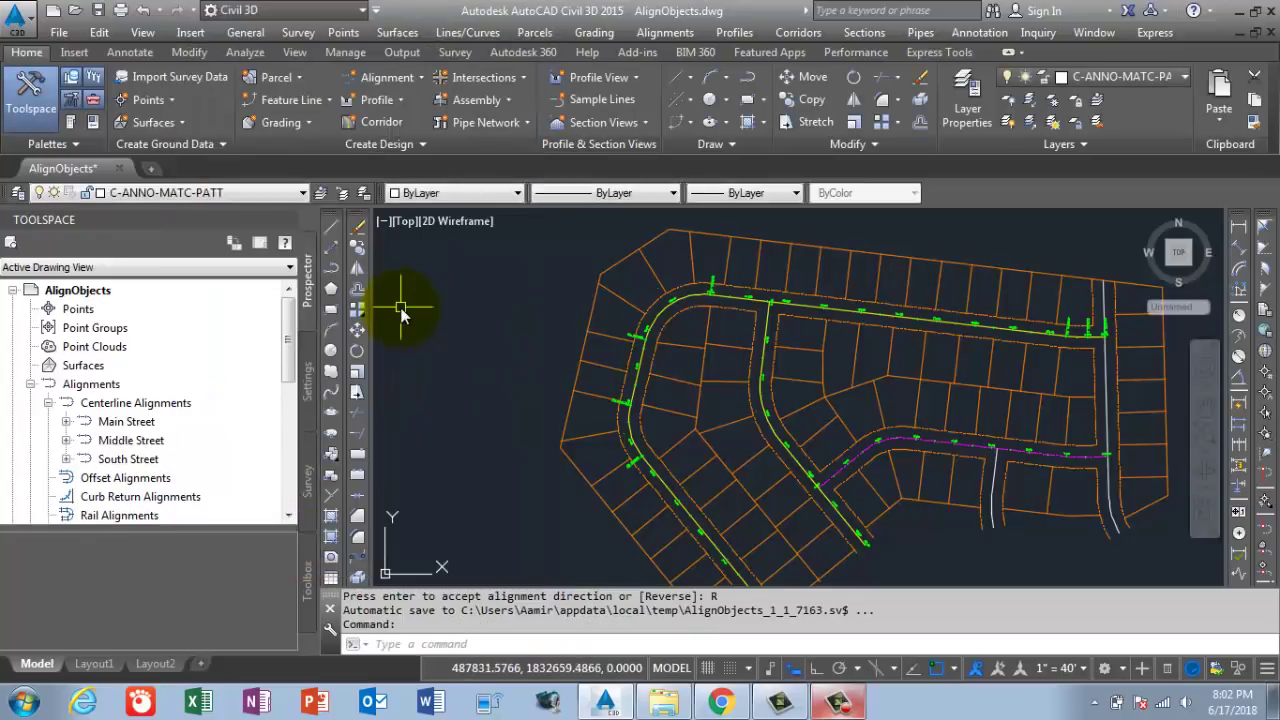
# - Examine Middle Street's station labels from its junction with Main Street, and the beginning of Main Street within the whole road layout
pyautogui.scroll(5, 829, 306)
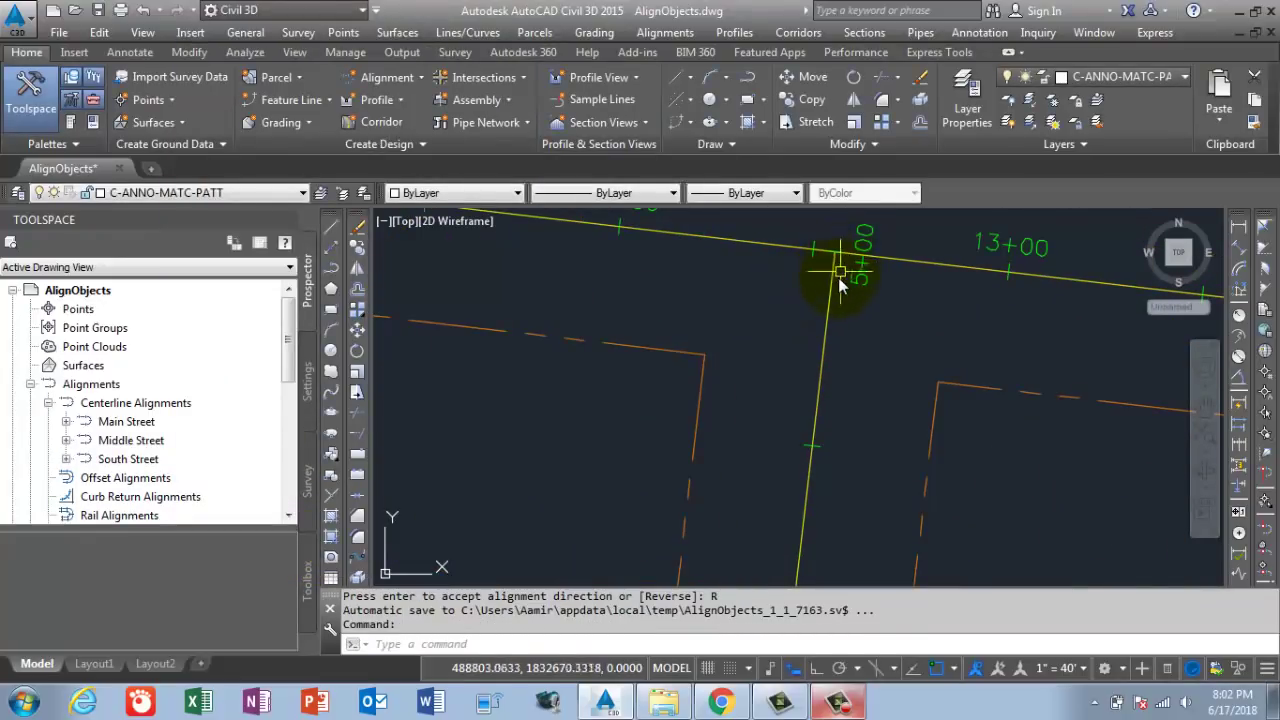
pyautogui.scroll(-3, 836, 285)
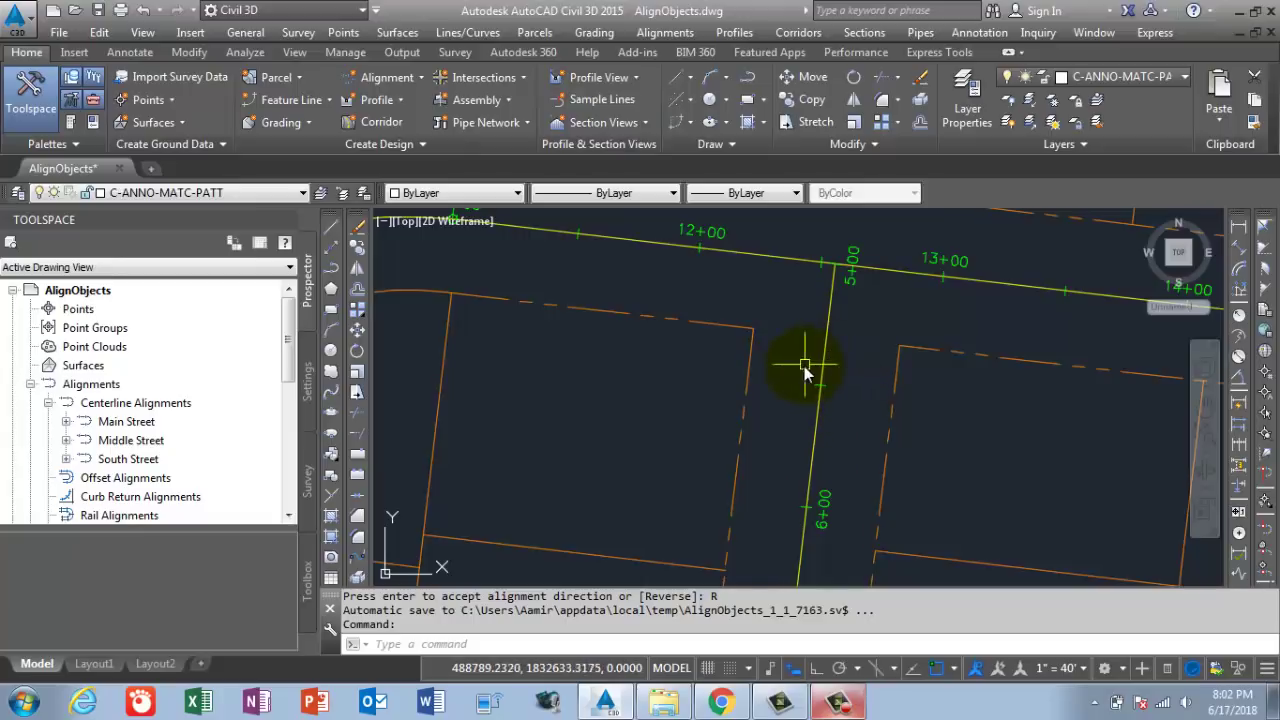
pyautogui.moveTo(823, 514); pyautogui.dragTo(810, 432, button='middle')
pyautogui.scroll(-2, 792, 432)
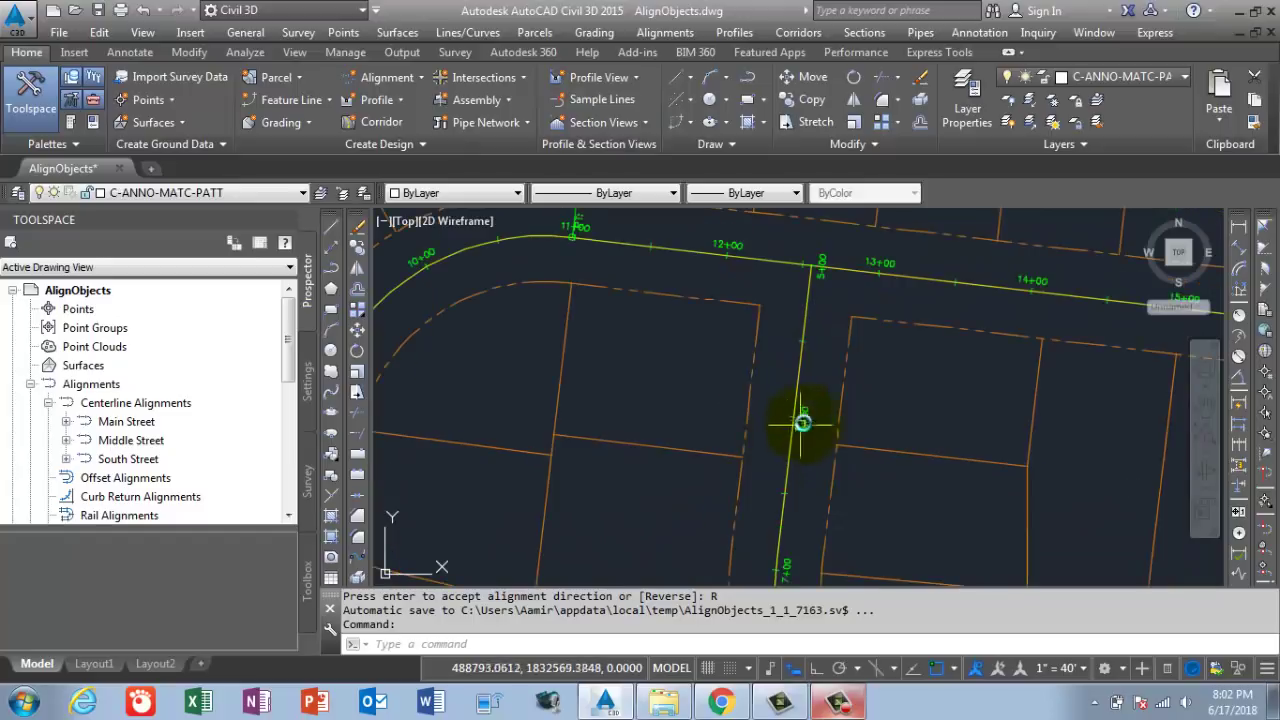
pyautogui.scroll(-3, 780, 345)
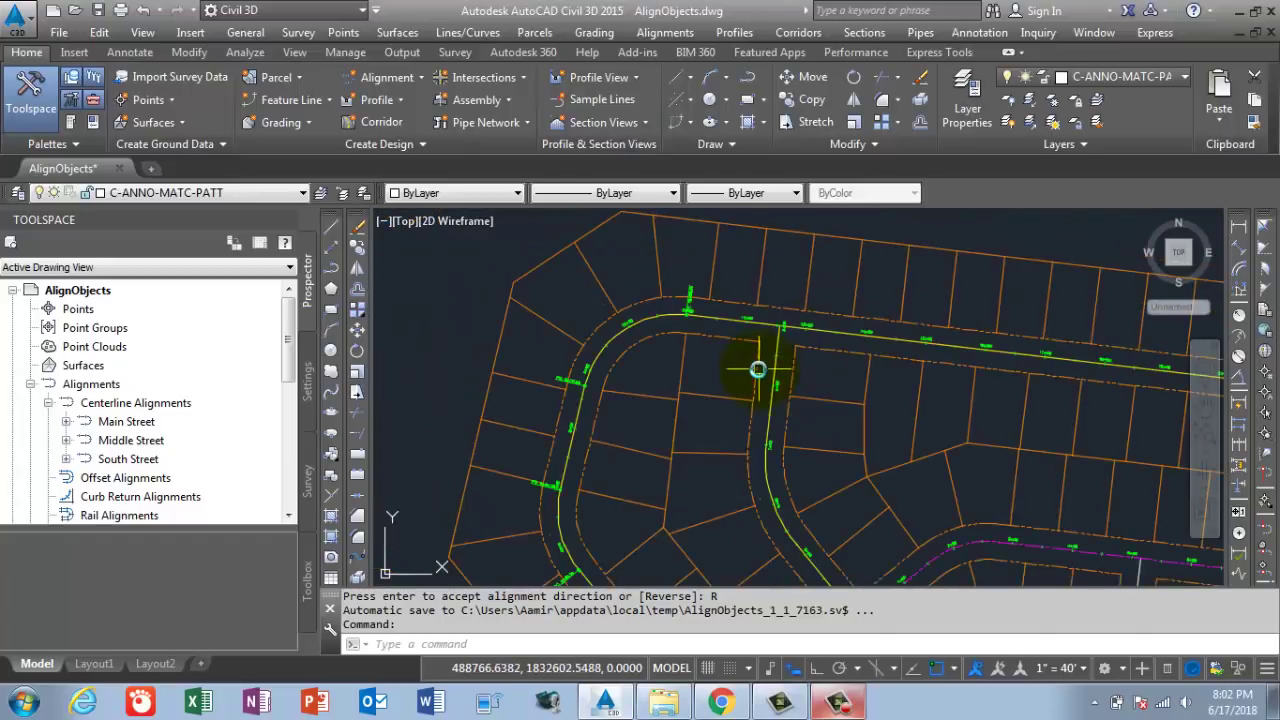
pyautogui.moveTo(785, 528)
pyautogui.mouseDown(button='middle')
pyautogui.moveTo(747, 436)
pyautogui.moveTo(766, 484)
pyautogui.mouseUp(button='middle')
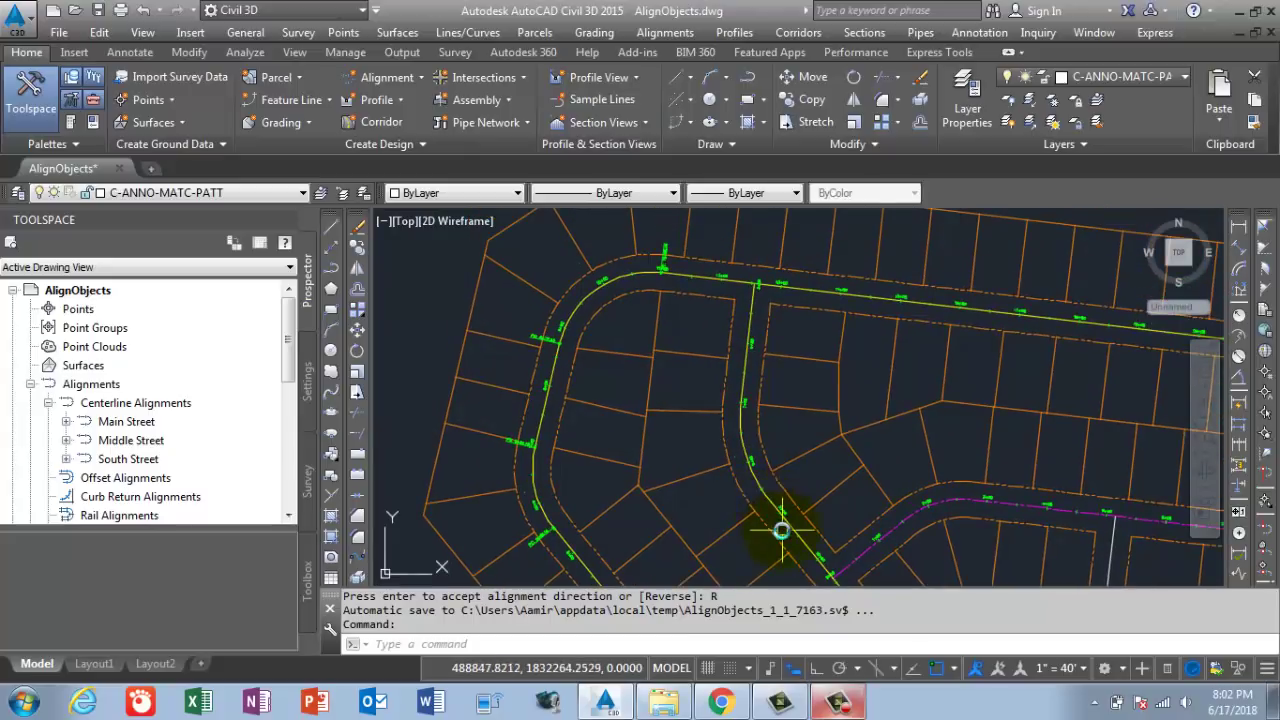
pyautogui.click(838, 705)
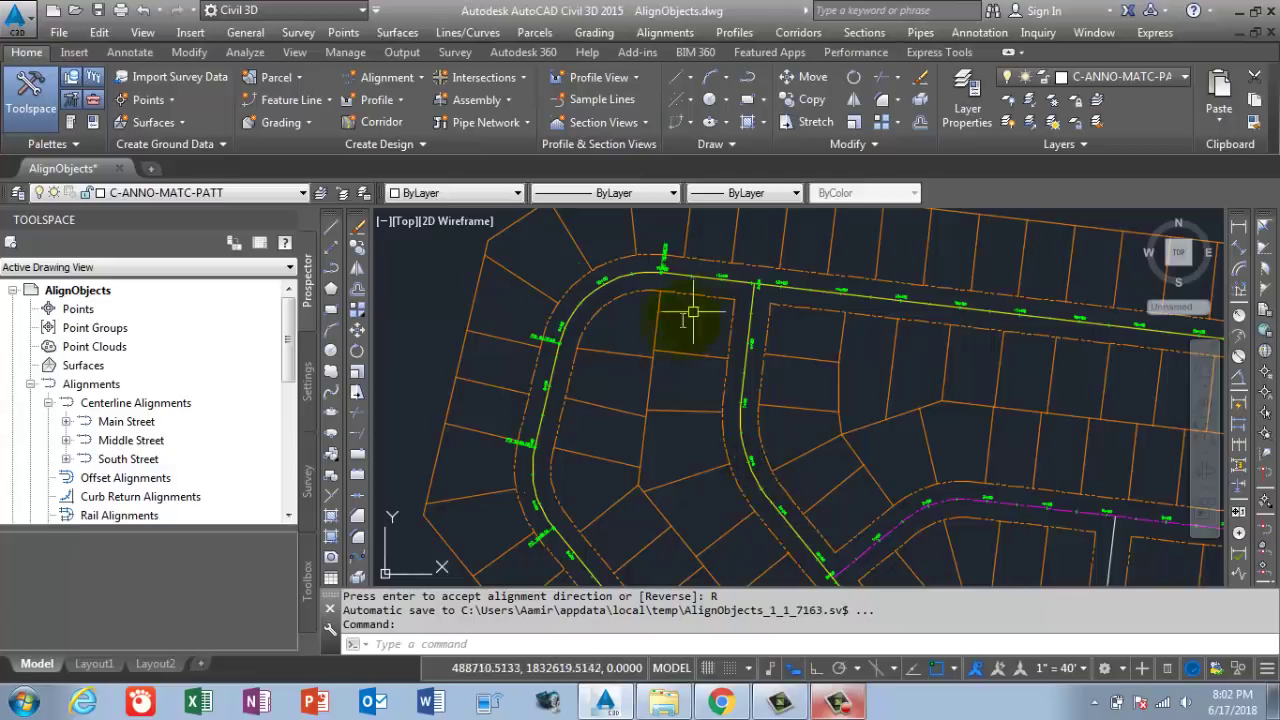
pyautogui.scroll(-5, 653, 383)
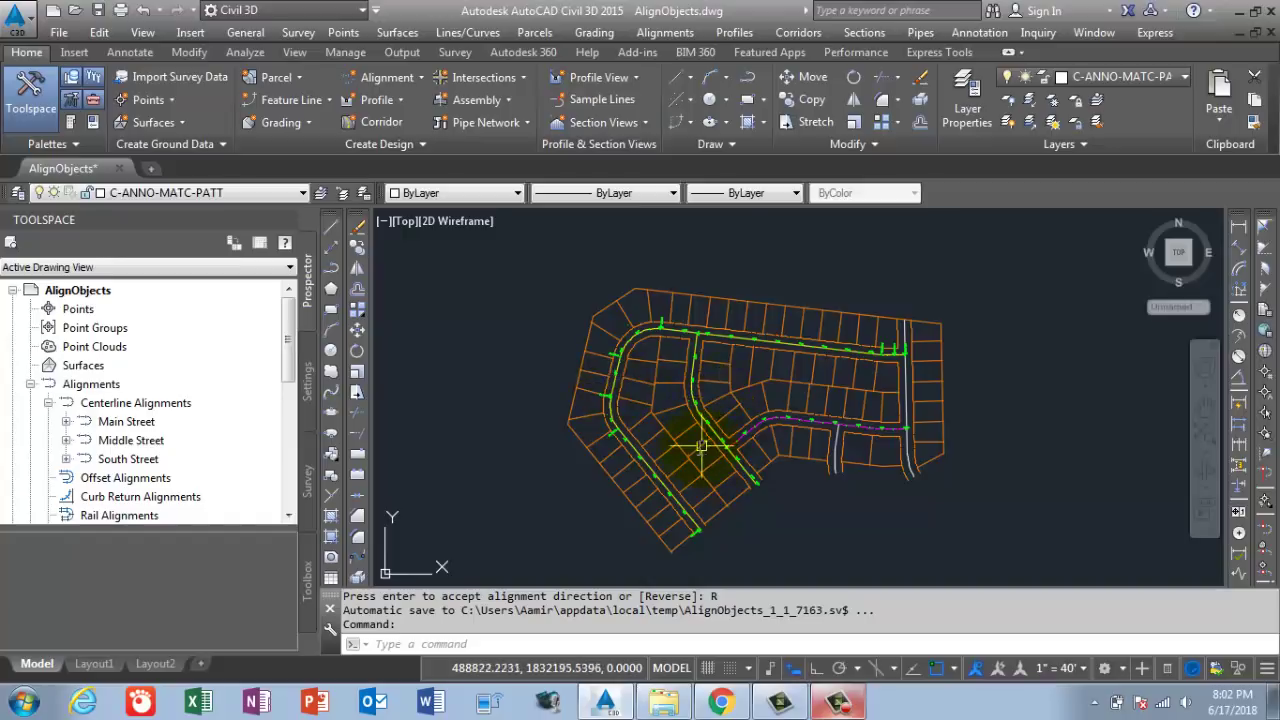
pyautogui.scroll(5, 685, 525)
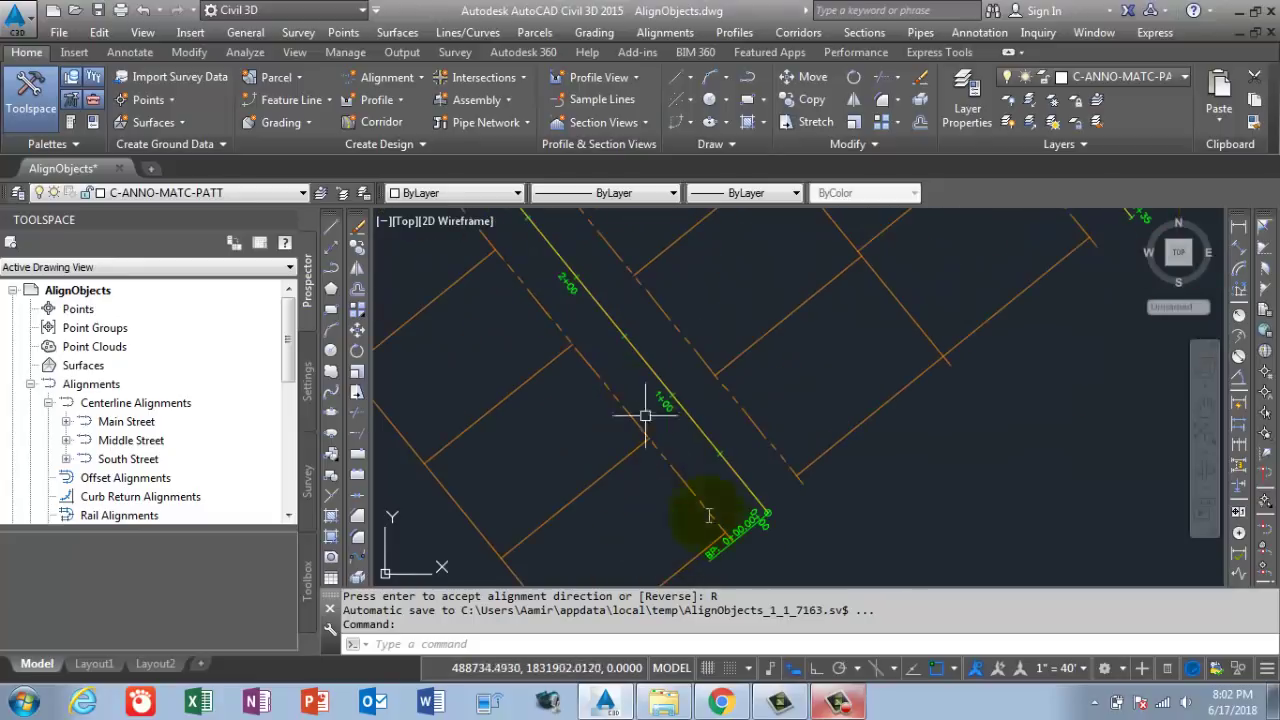
pyautogui.scroll(-7, 709, 515)
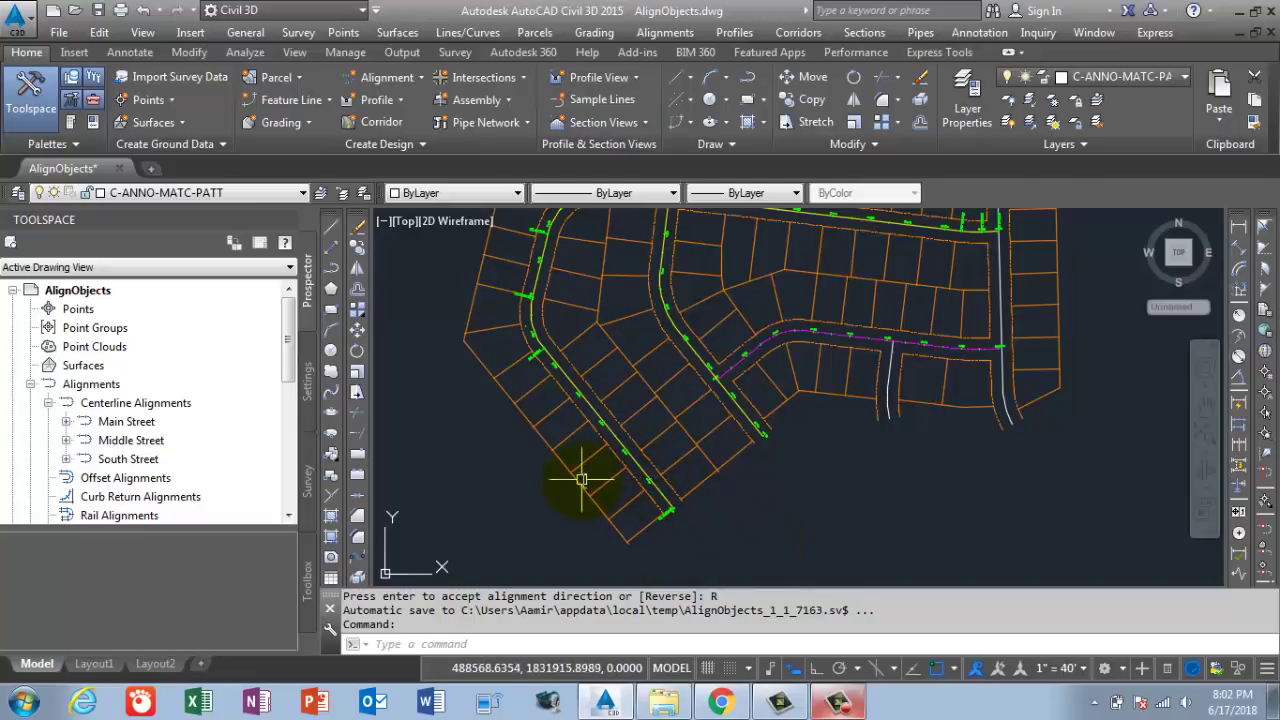
pyautogui.scroll(-2, 590, 478)
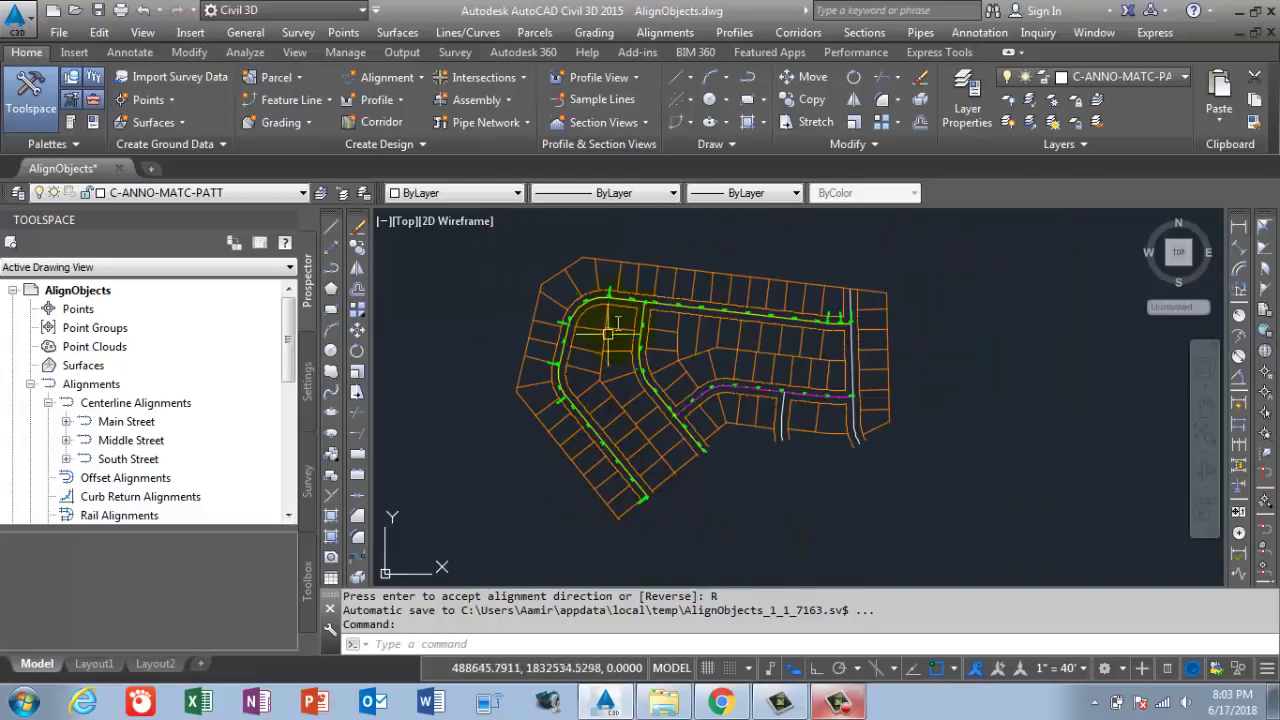